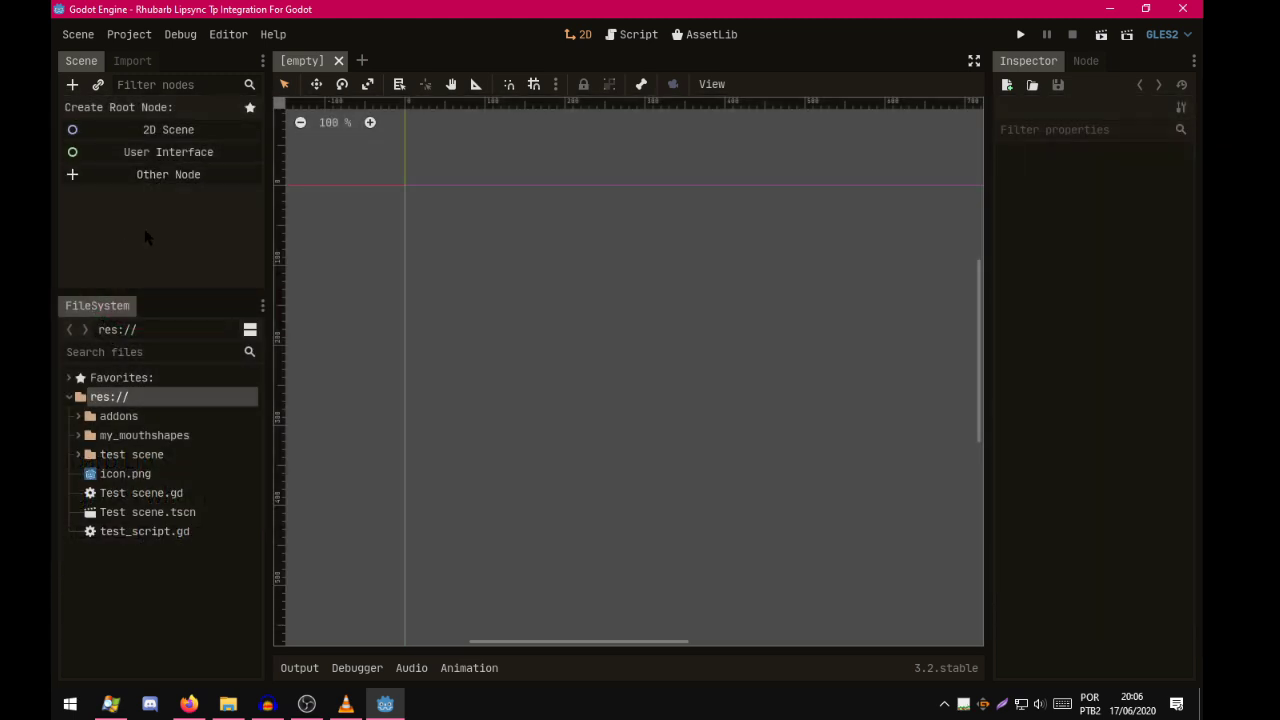
# Confirm the lipsync plugin is Active in Project Settings and show the Output log.
pyautogui.click(140, 38)
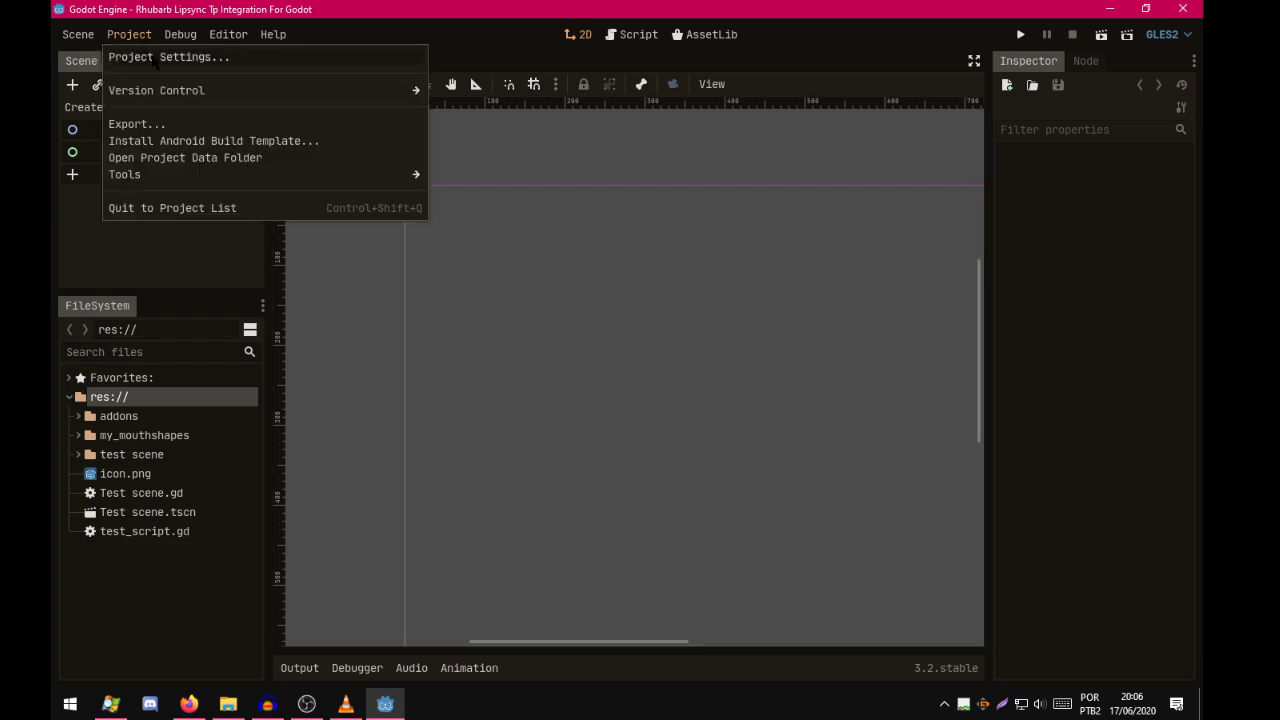
pyautogui.click(157, 60)
pyautogui.click(597, 104)
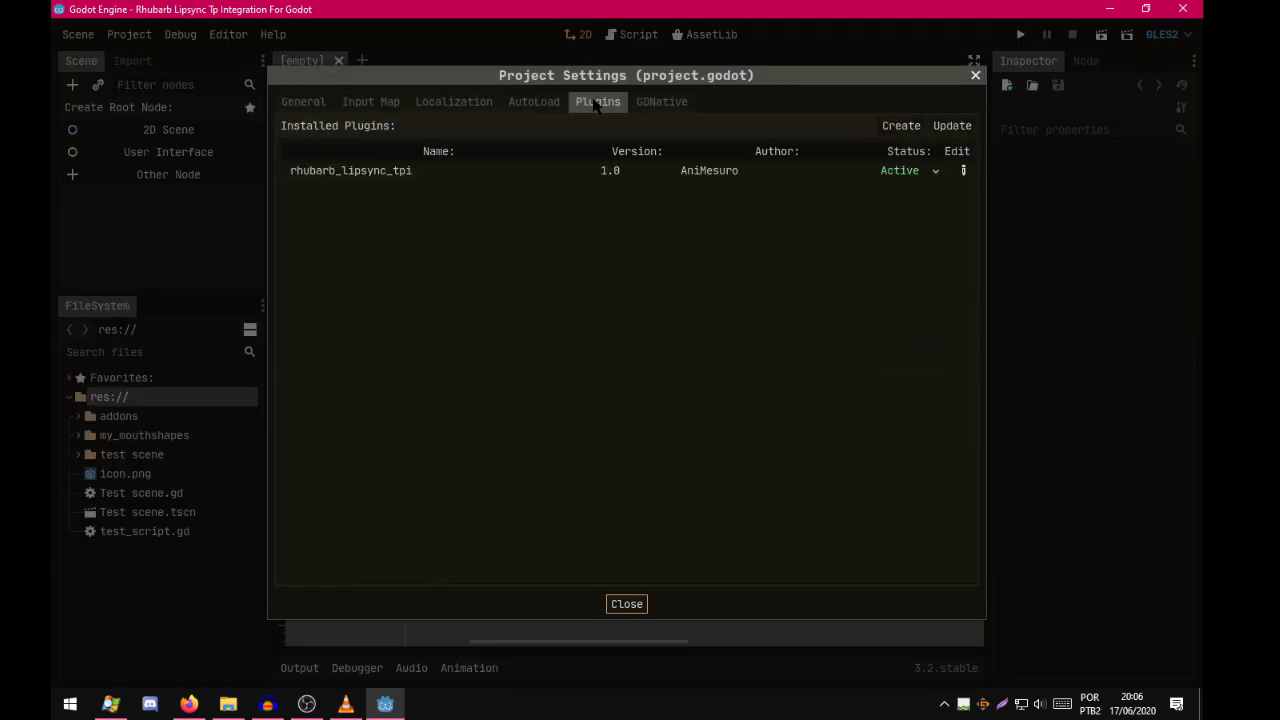
pyautogui.click(916, 172)
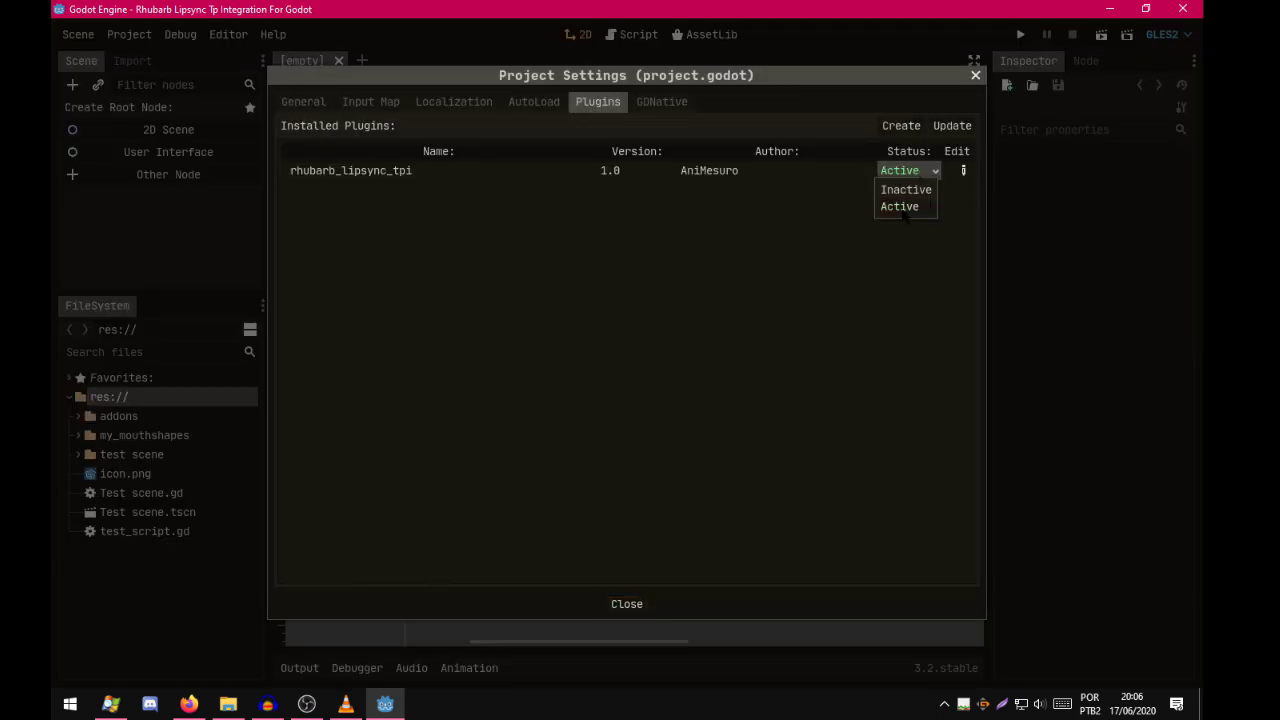
pyautogui.click(900, 206)
pyautogui.press('Escape')
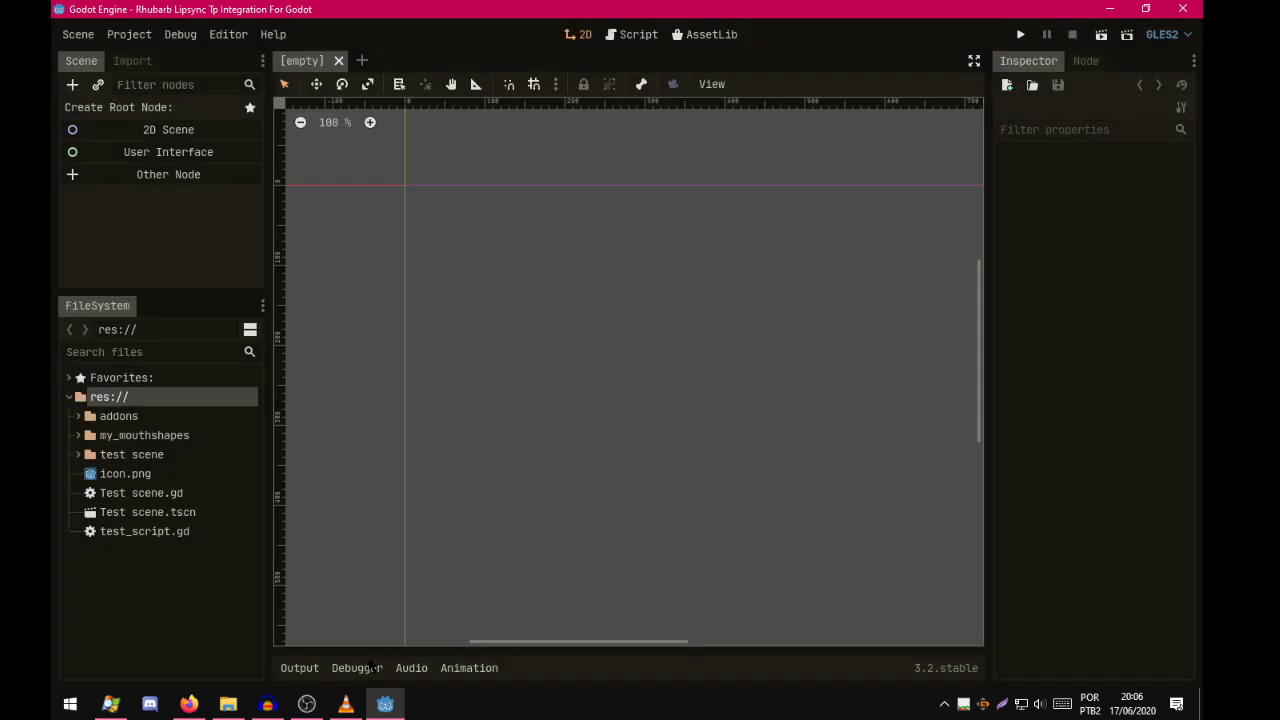
pyautogui.click(300, 668)
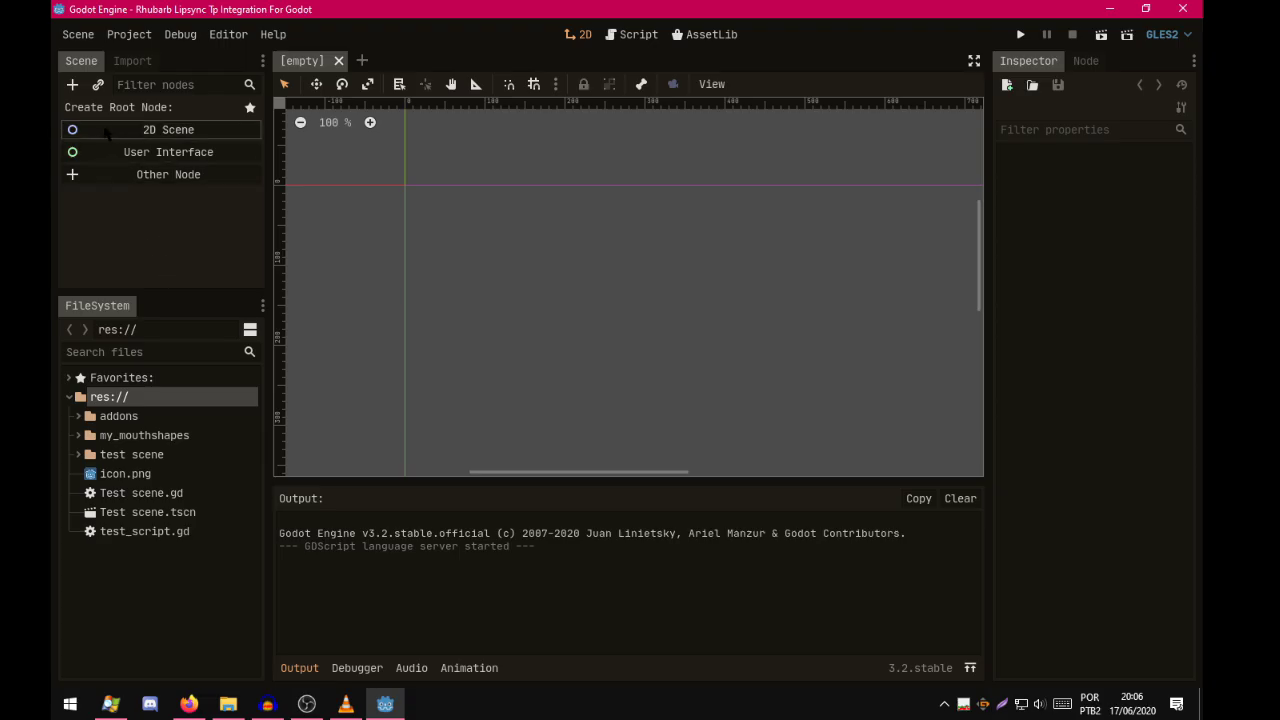
# Create a Node2D root and add Sprite and AnimationPlayer children.
pyautogui.click(95, 132)
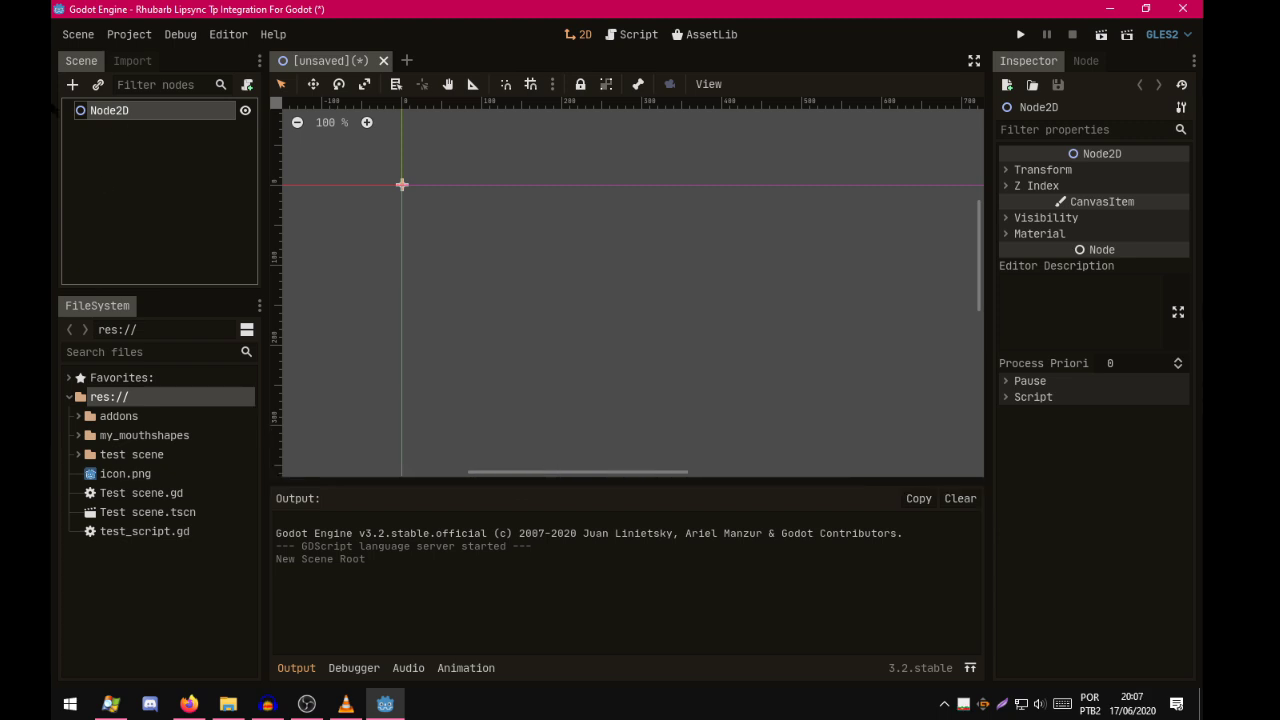
pyautogui.hotkey('ctrl', 'a')
pyautogui.doubleClick(315, 416)
pyautogui.hotkey('ctrl', 'a')
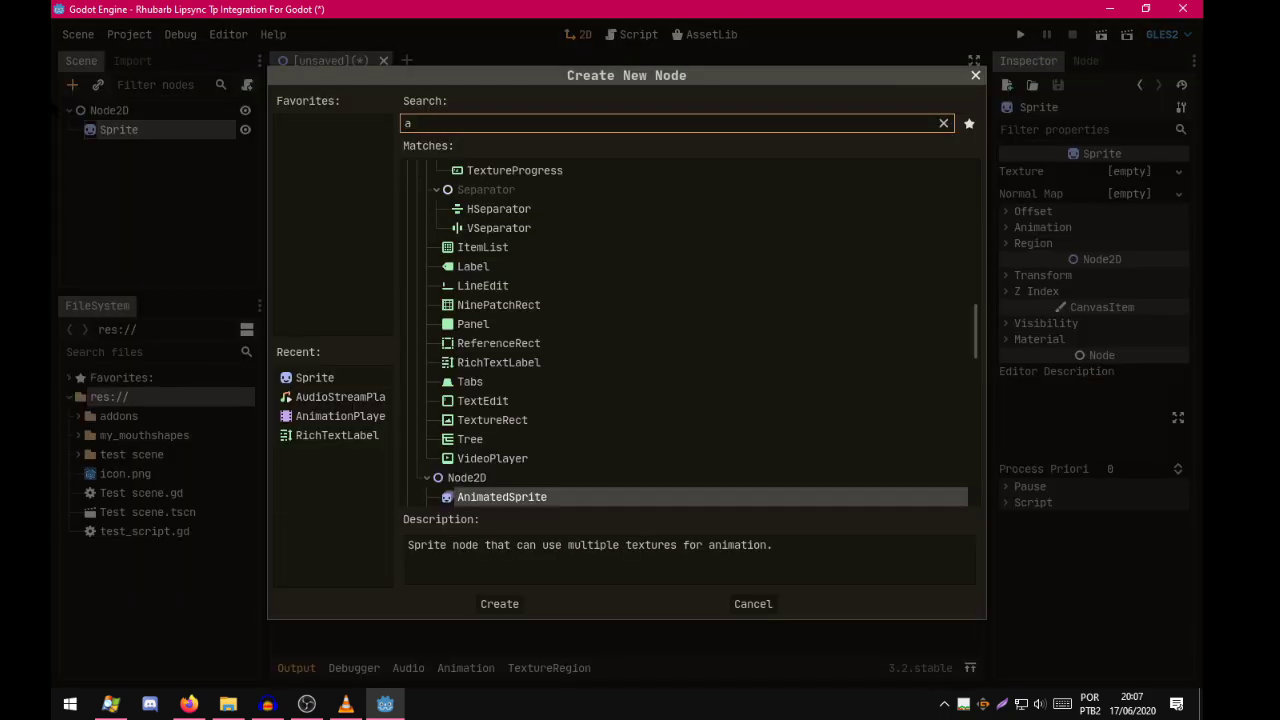
pyautogui.doubleClick(340, 416)
# Add an AudioStreamPlayer under Node2D.
pyautogui.click(109, 110)
pyautogui.hotkey('ctrl', 'a')
pyautogui.write('audios')
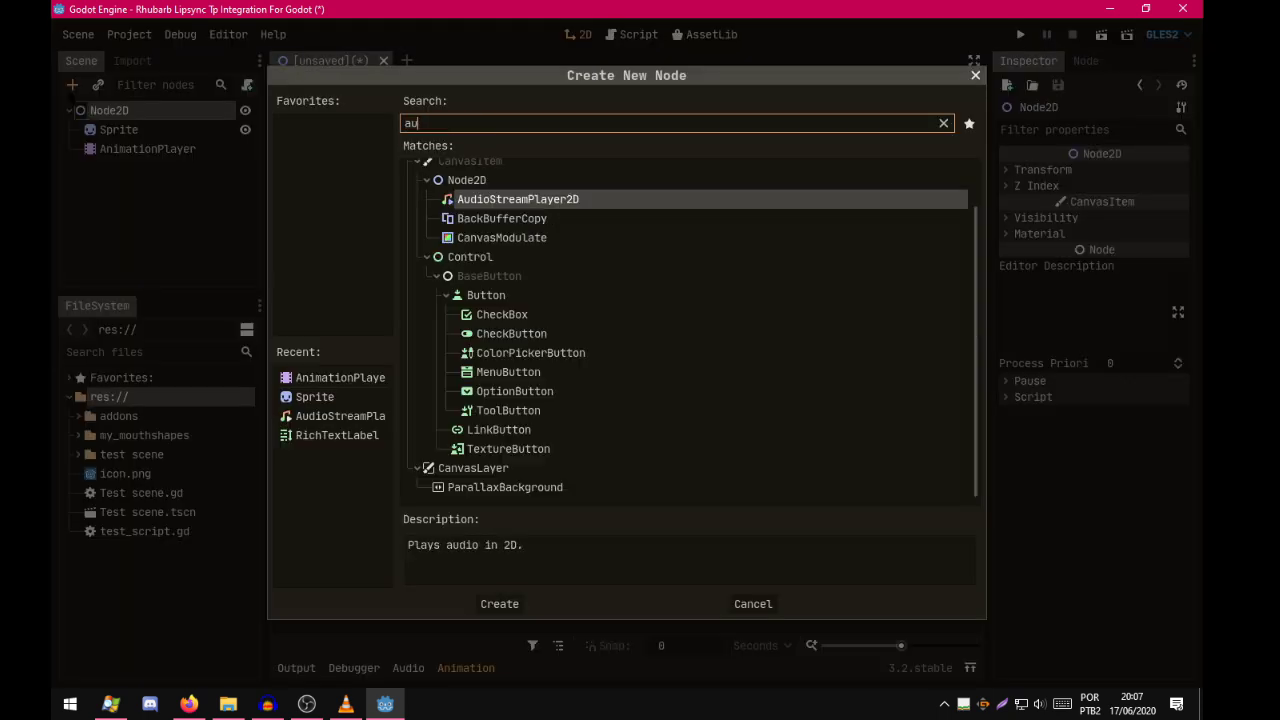
pyautogui.doubleClick(495, 190)
# Create a new animation named 'New Anim' on the AnimationPlayer.
pyautogui.click(130, 149)
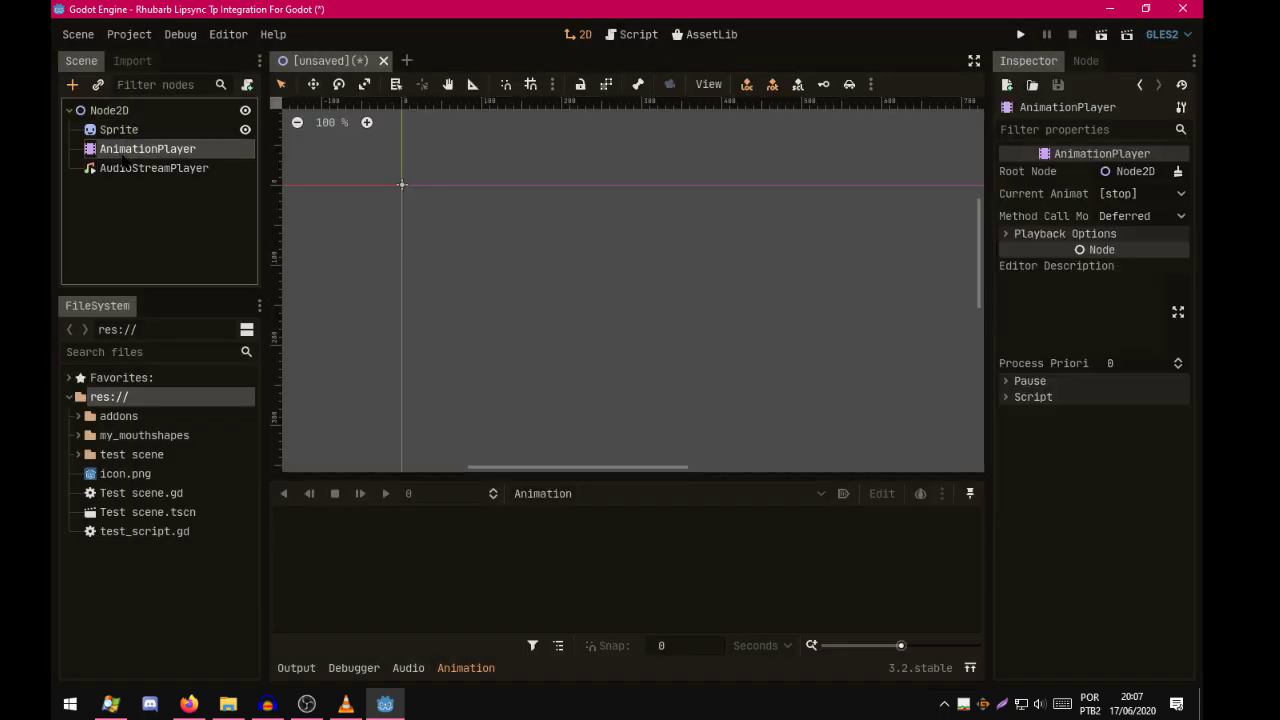
pyautogui.click(543, 494)
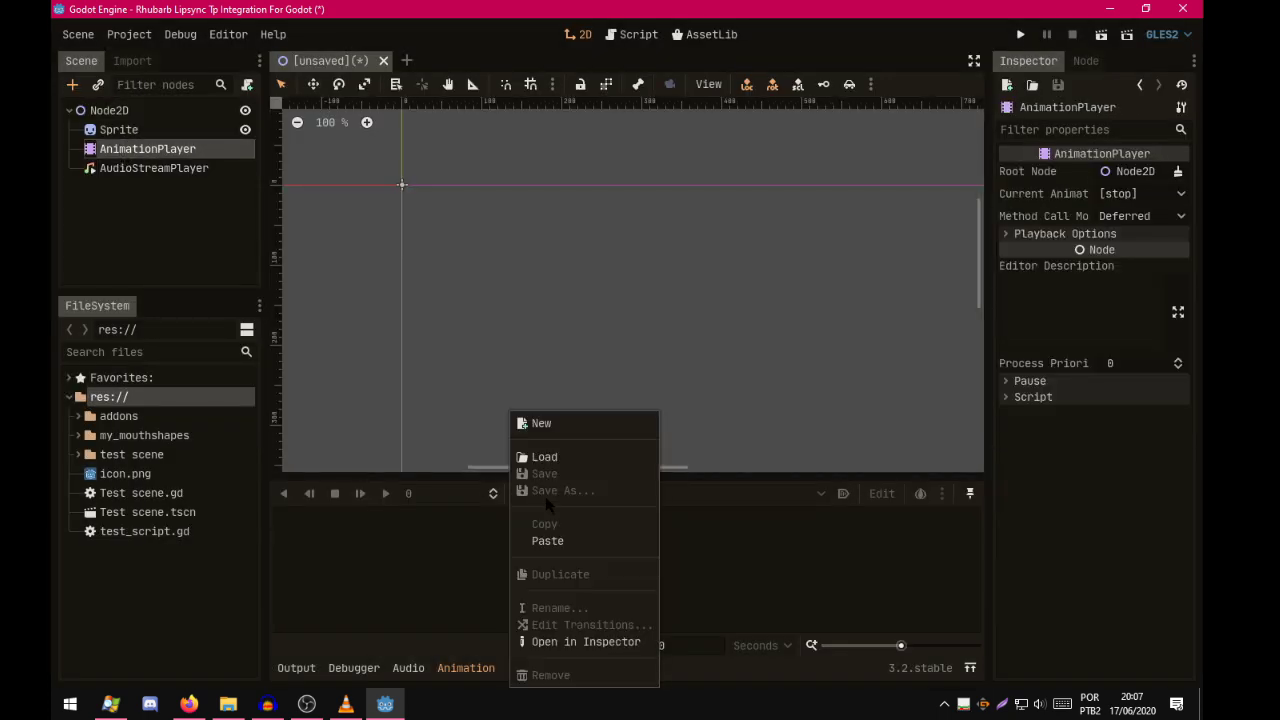
pyautogui.click(540, 423)
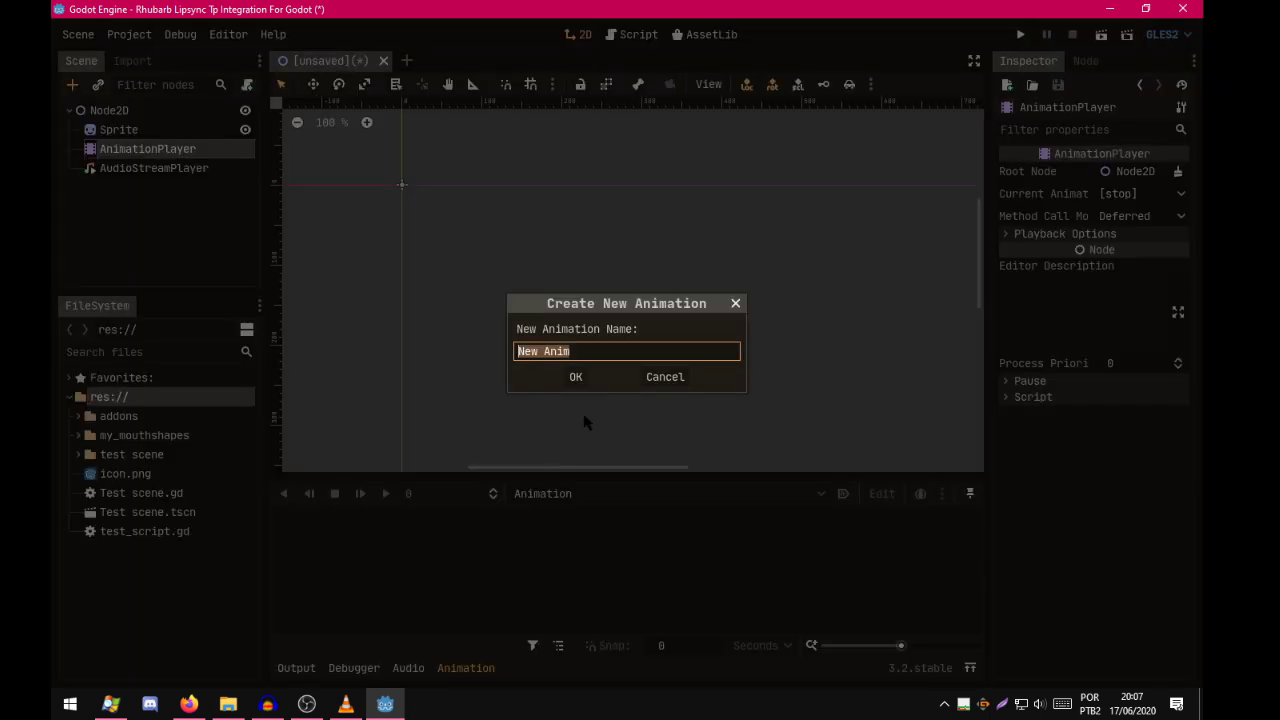
pyautogui.click(574, 378)
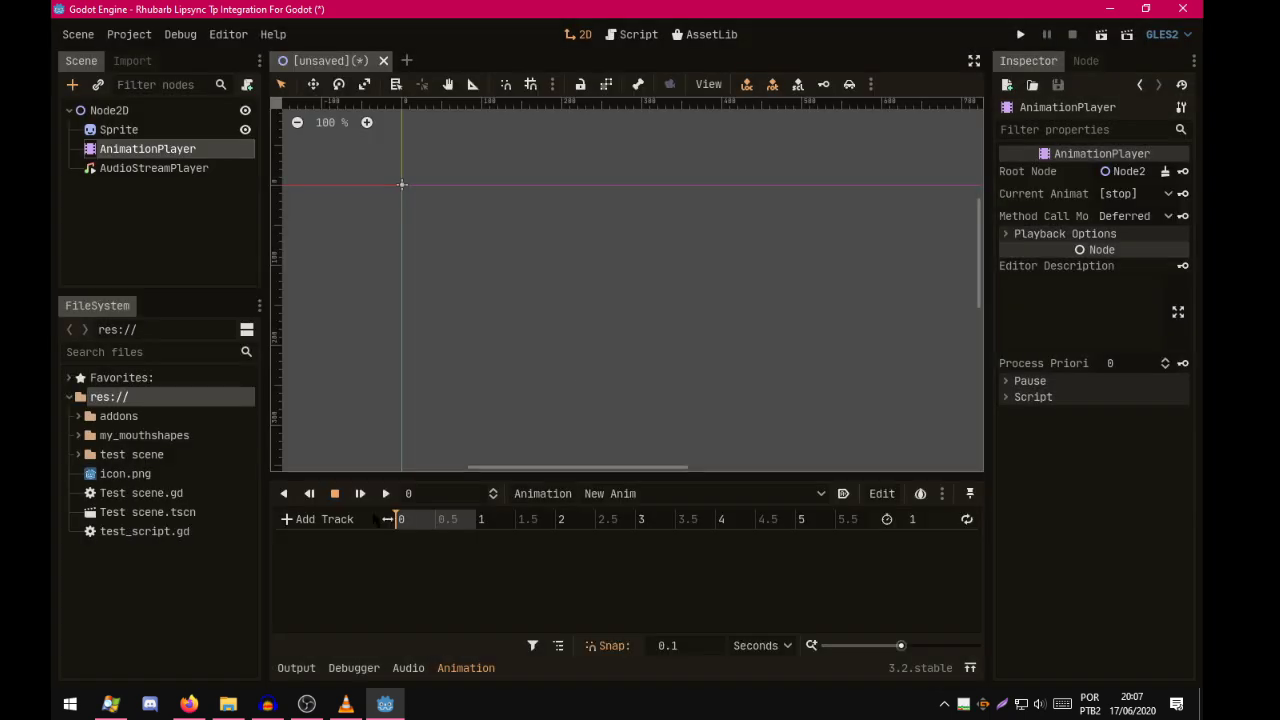
# Add an Audio Playback Track targeting AudioStreamPlayer.
pyautogui.click(312, 521)
pyautogui.click(332, 612)
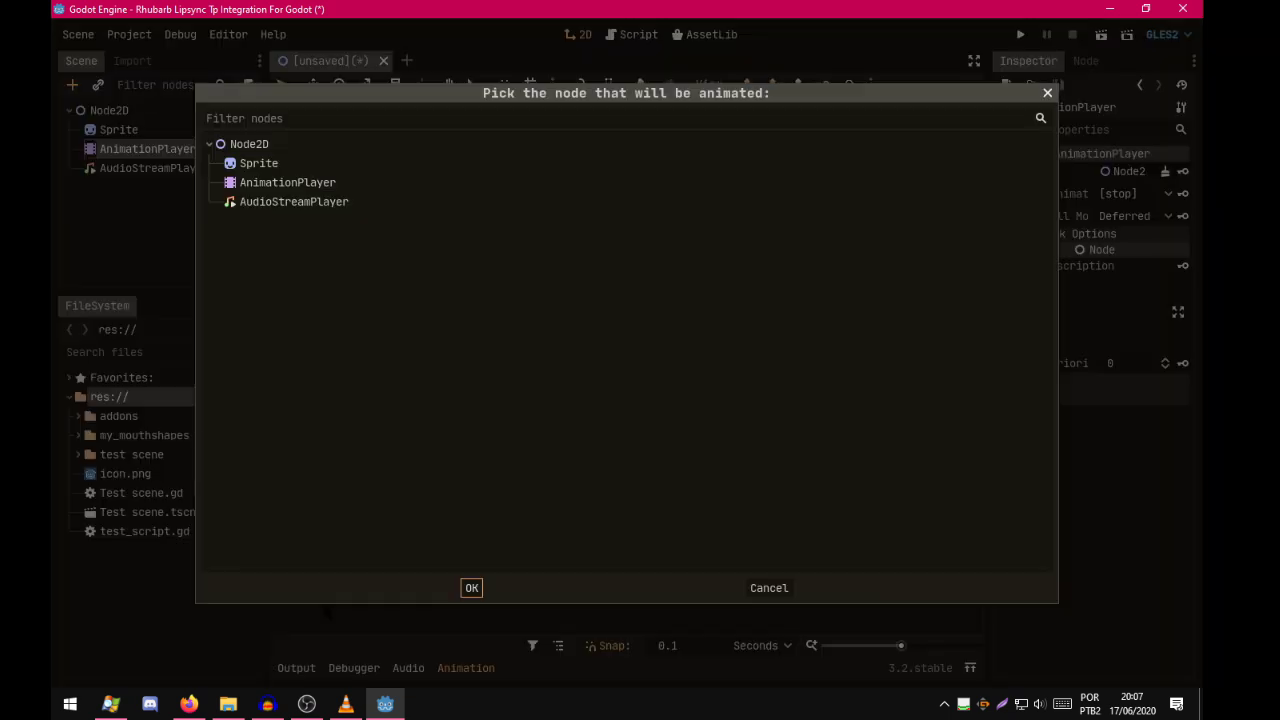
pyautogui.click(268, 204)
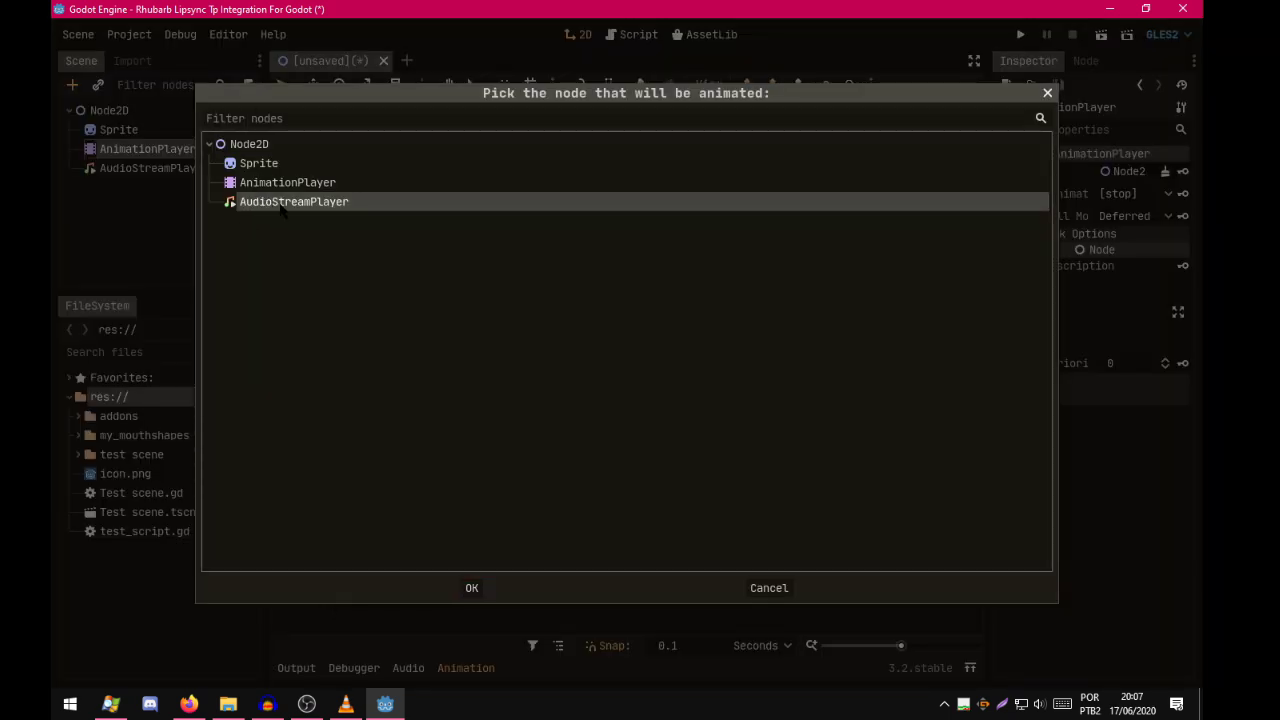
pyautogui.click(471, 588)
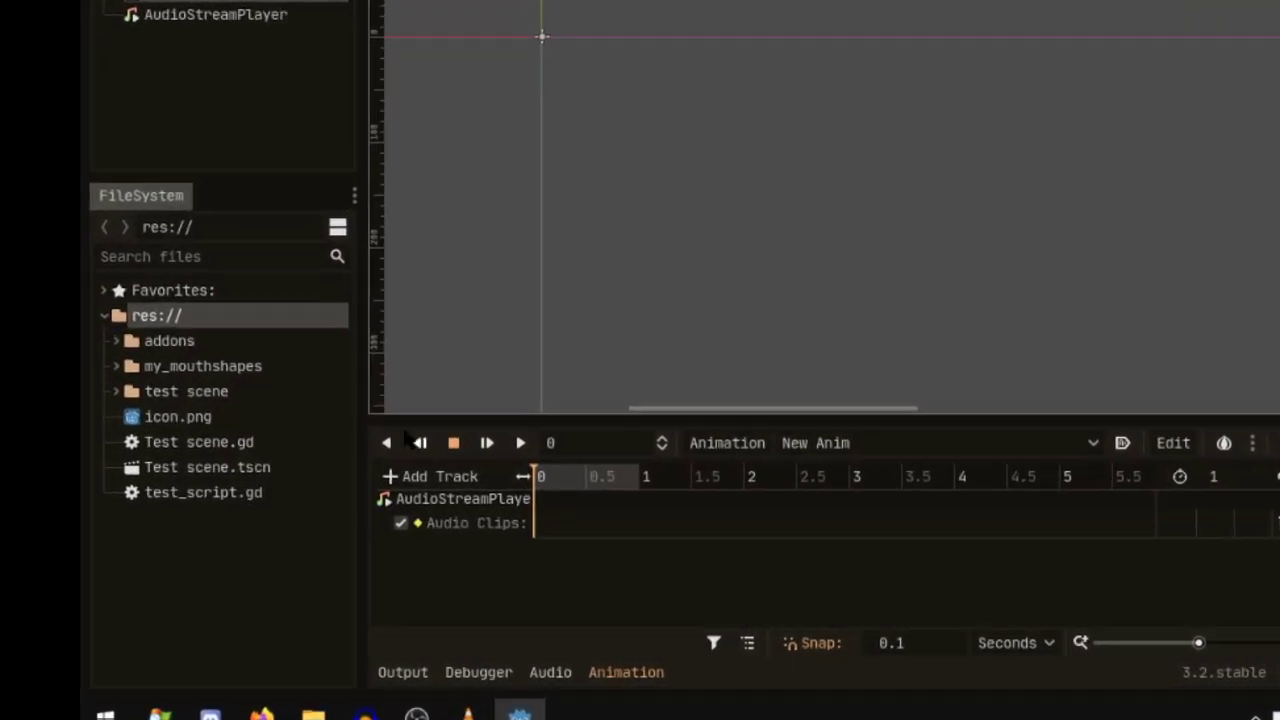
# Drag the plugin's example voice clip from addons onto the audio track.
pyautogui.click(115, 342)
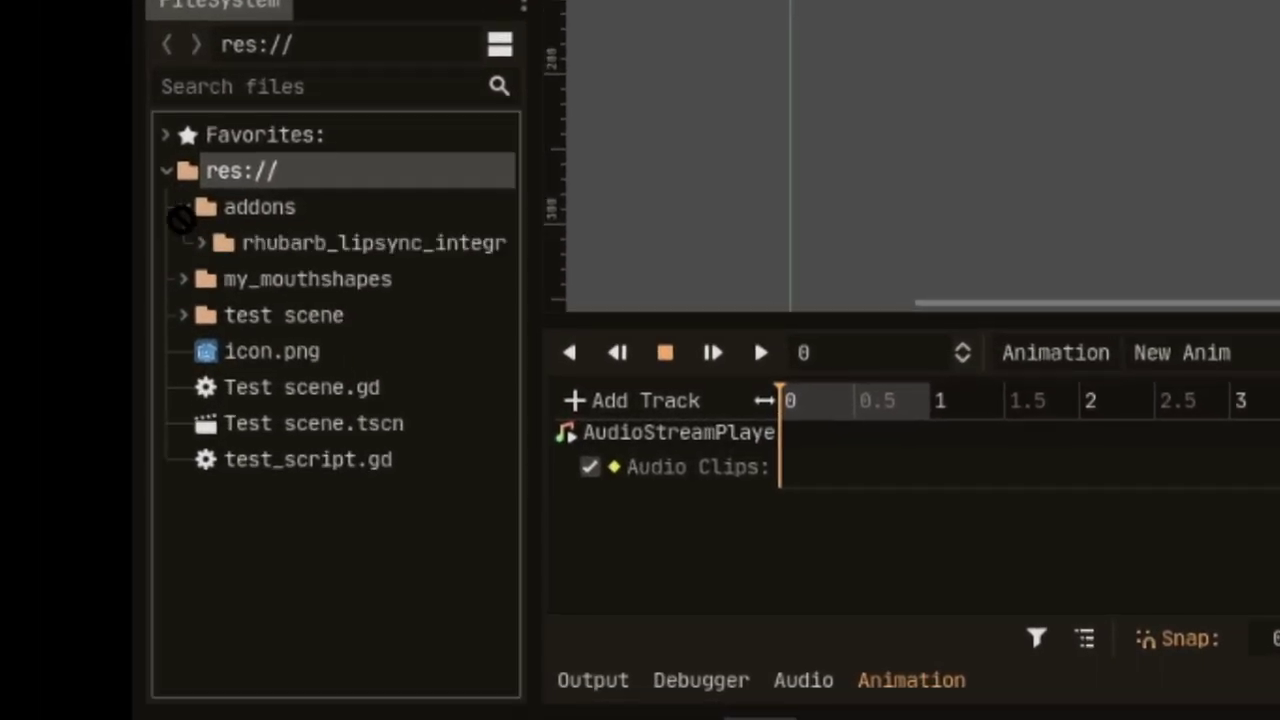
pyautogui.click(201, 243)
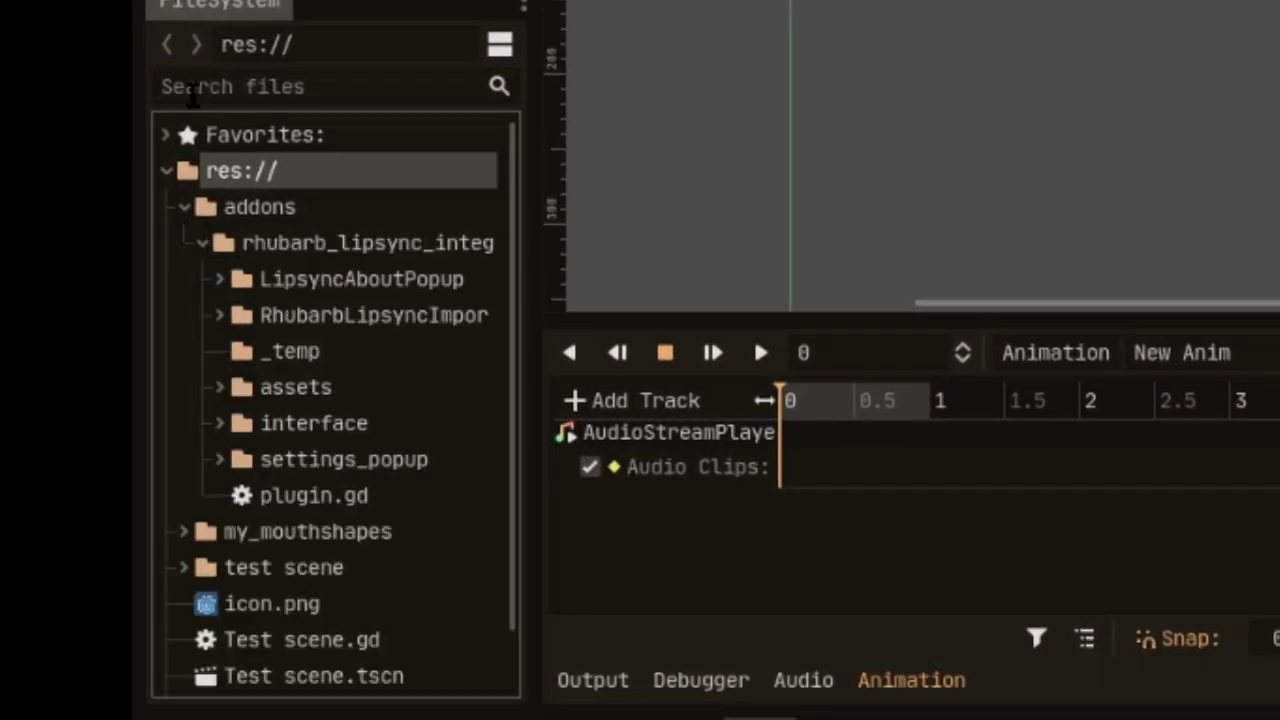
pyautogui.click(221, 388)
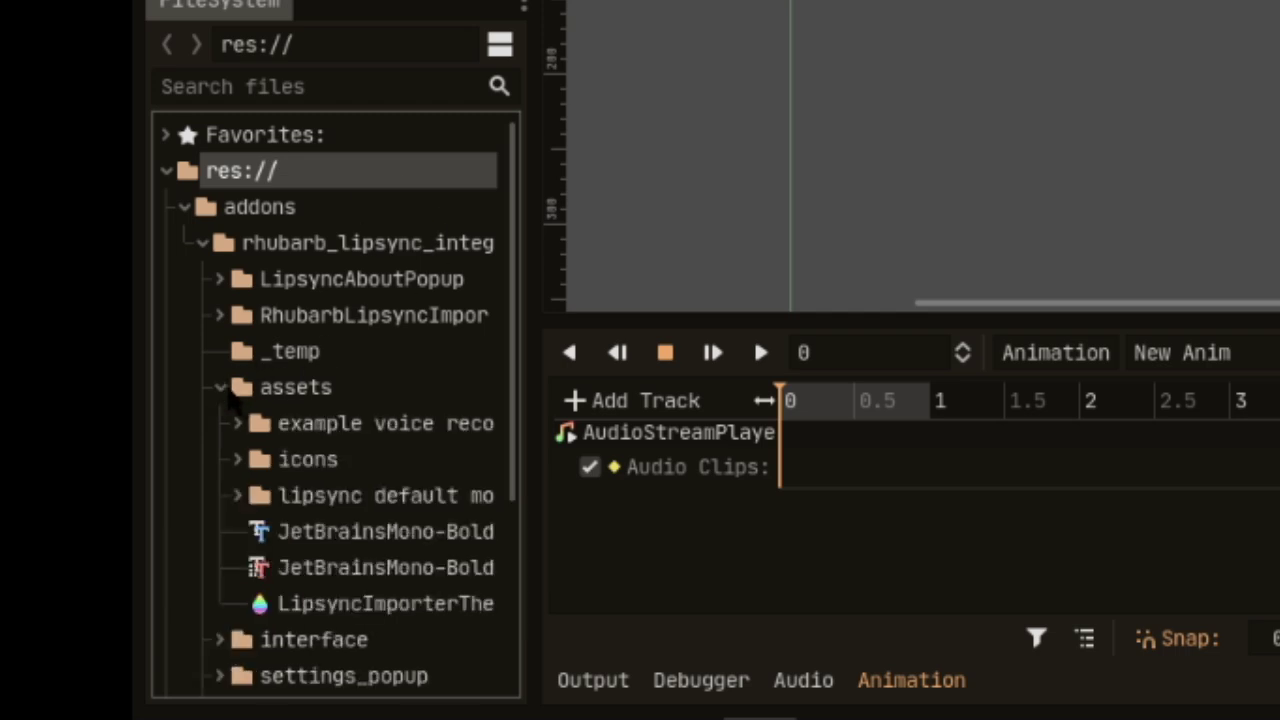
pyautogui.click(238, 423)
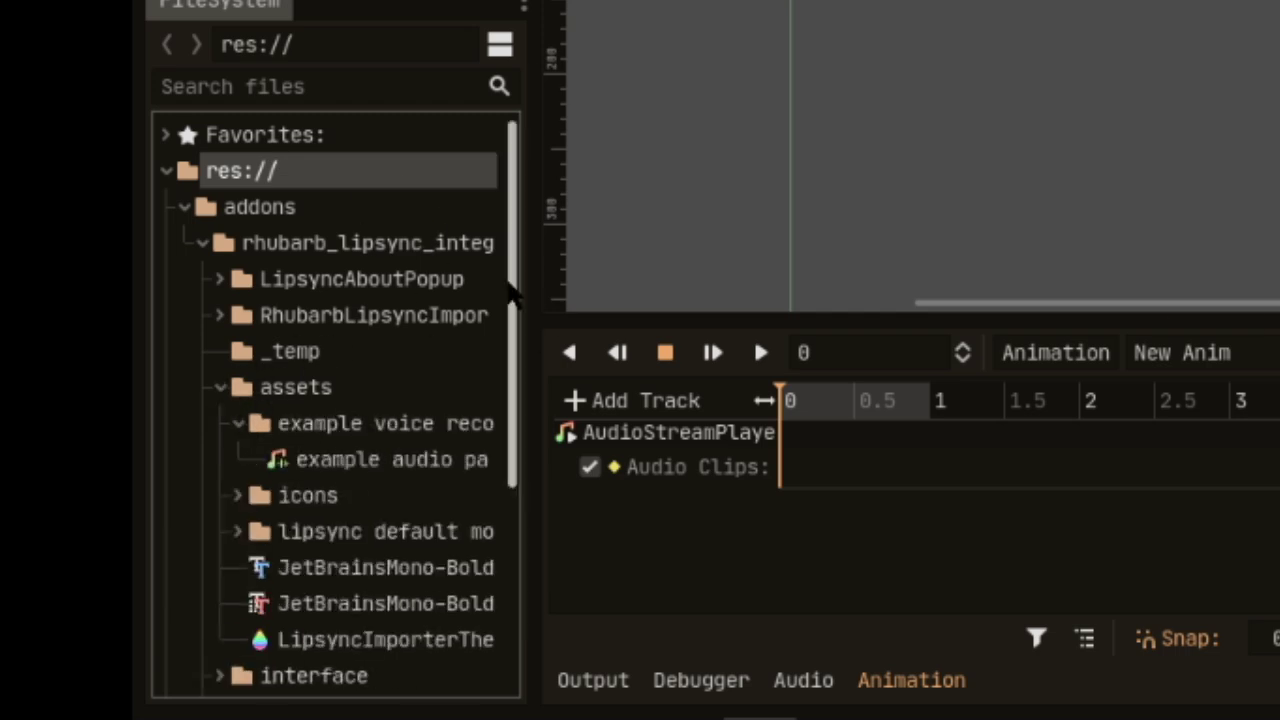
pyautogui.scroll(-3, 437, 355)
pyautogui.moveTo(366, 320); pyautogui.dragTo(803, 476)
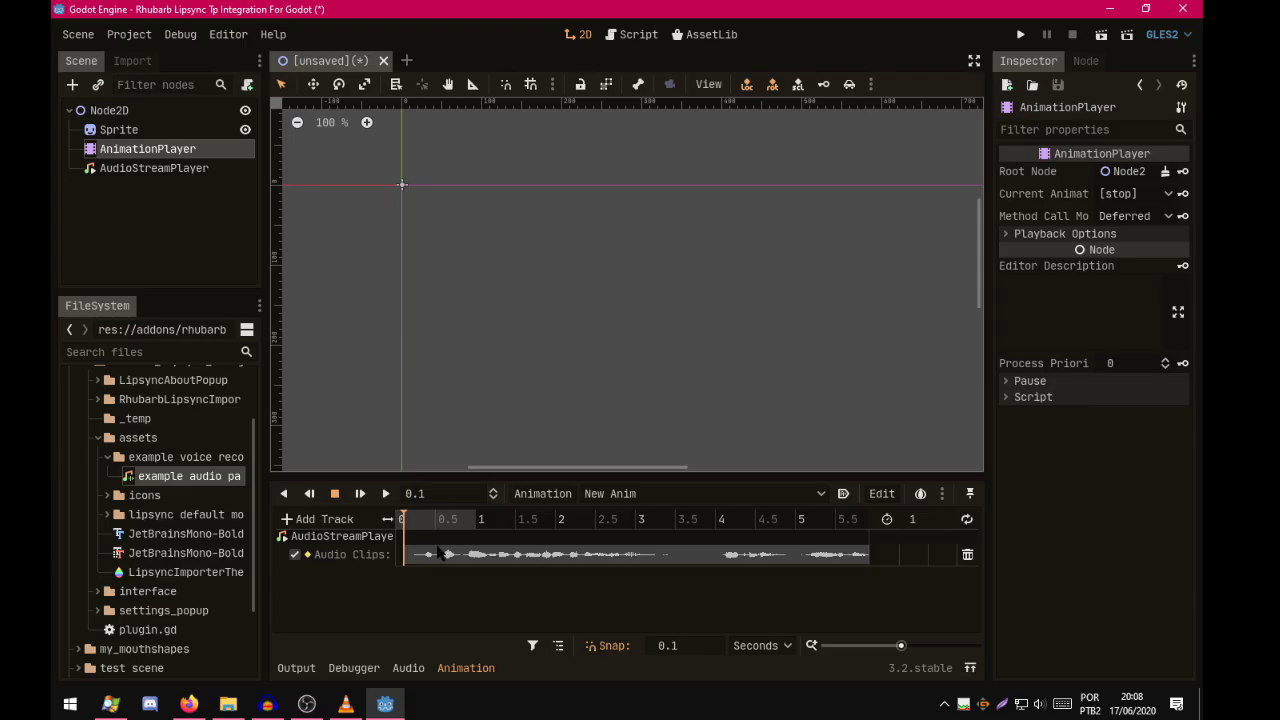
pyautogui.click(437, 557)
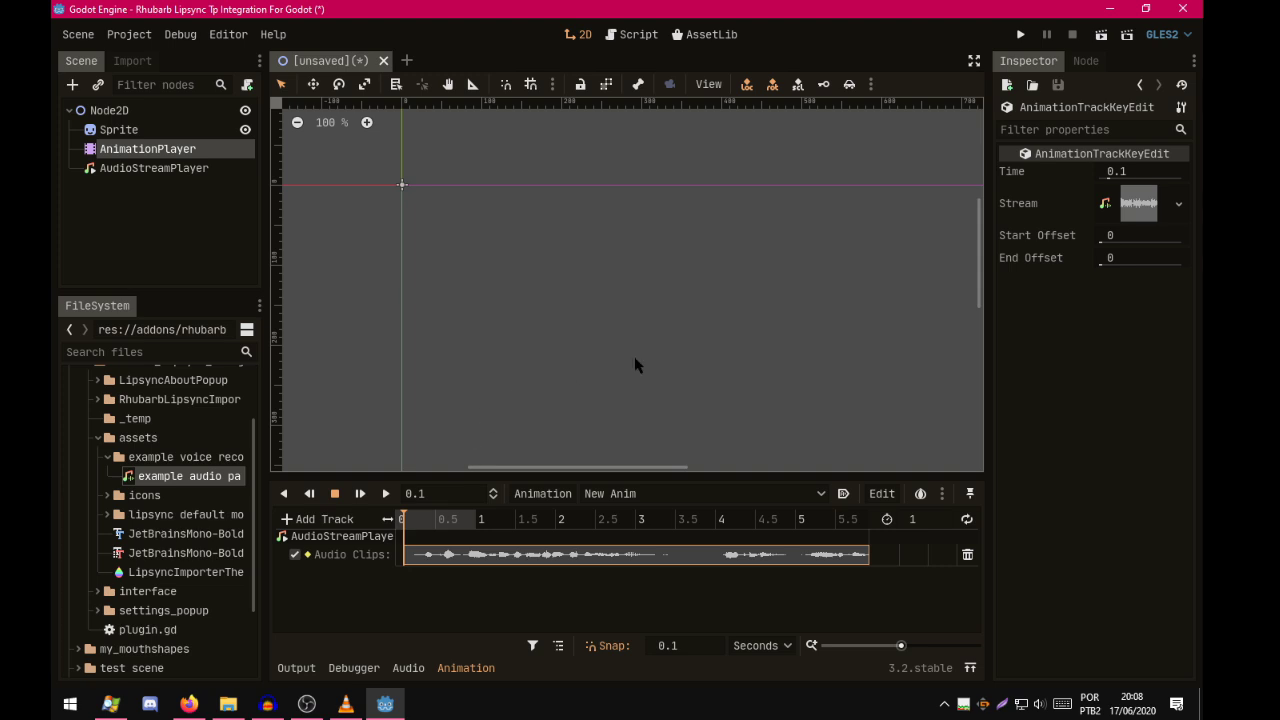
# Set the clip key's start time to 0 and preview the clip.
pyautogui.click(1127, 171)
pyautogui.write('0')
pyautogui.press('Return')
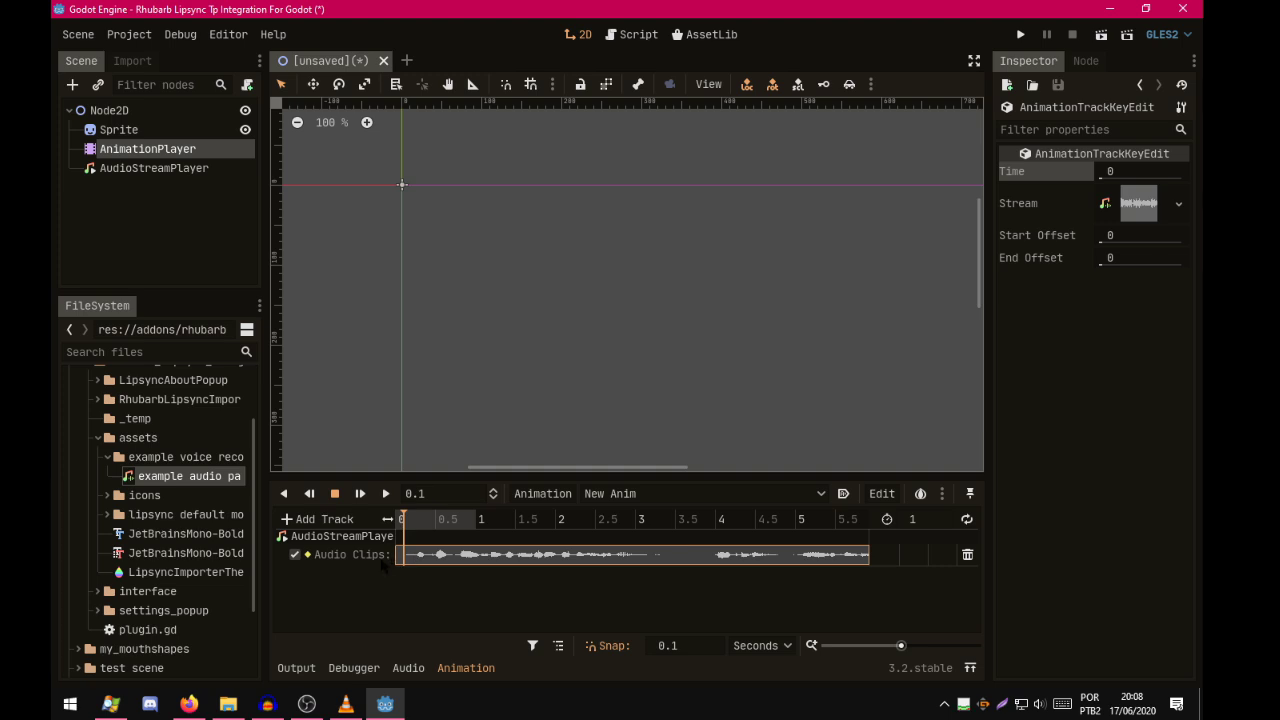
pyautogui.click(398, 518)
pyautogui.moveTo(399, 521); pyautogui.dragTo(481, 526)
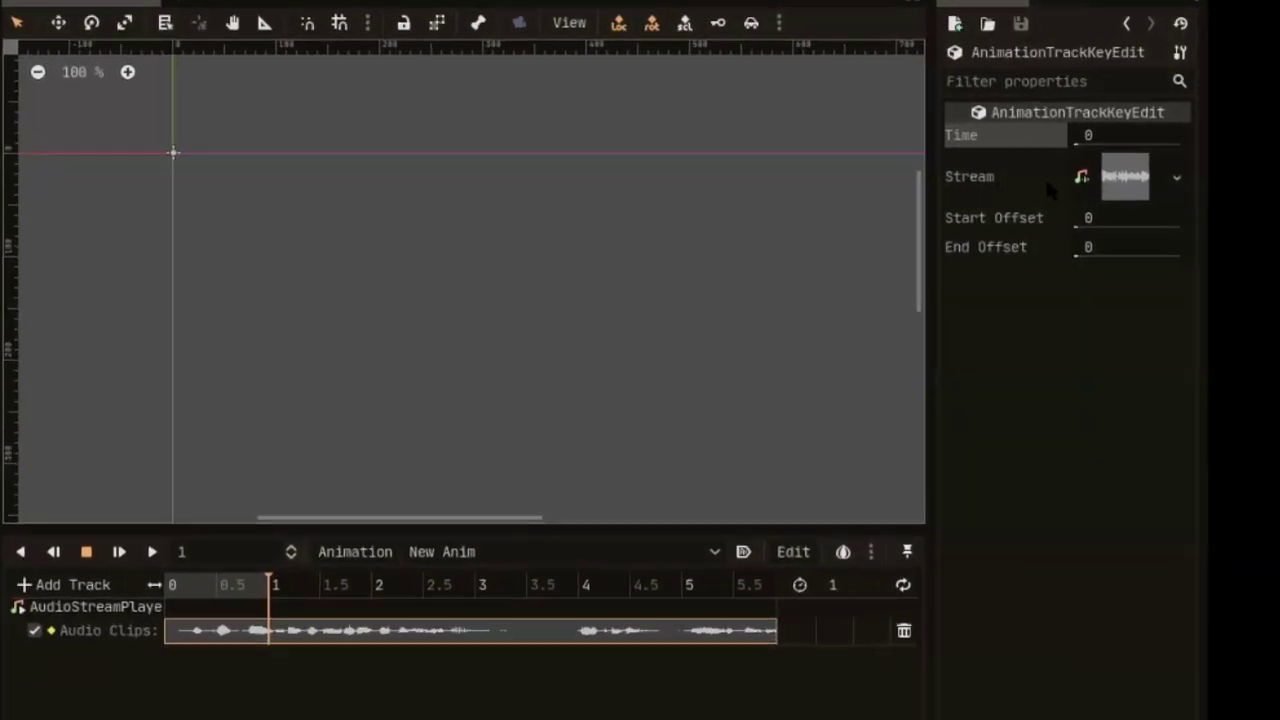
pyautogui.click(1110, 178)
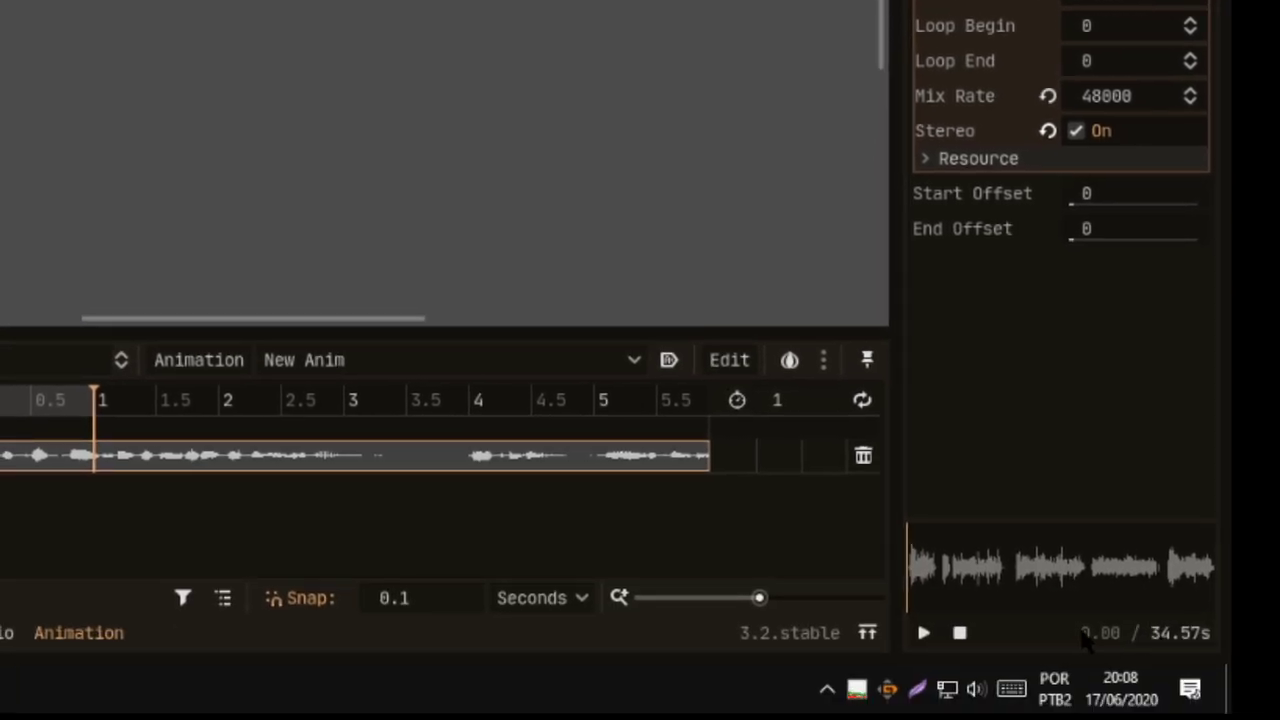
# Set the animation length to 34.57 seconds.
pyautogui.click(777, 400)
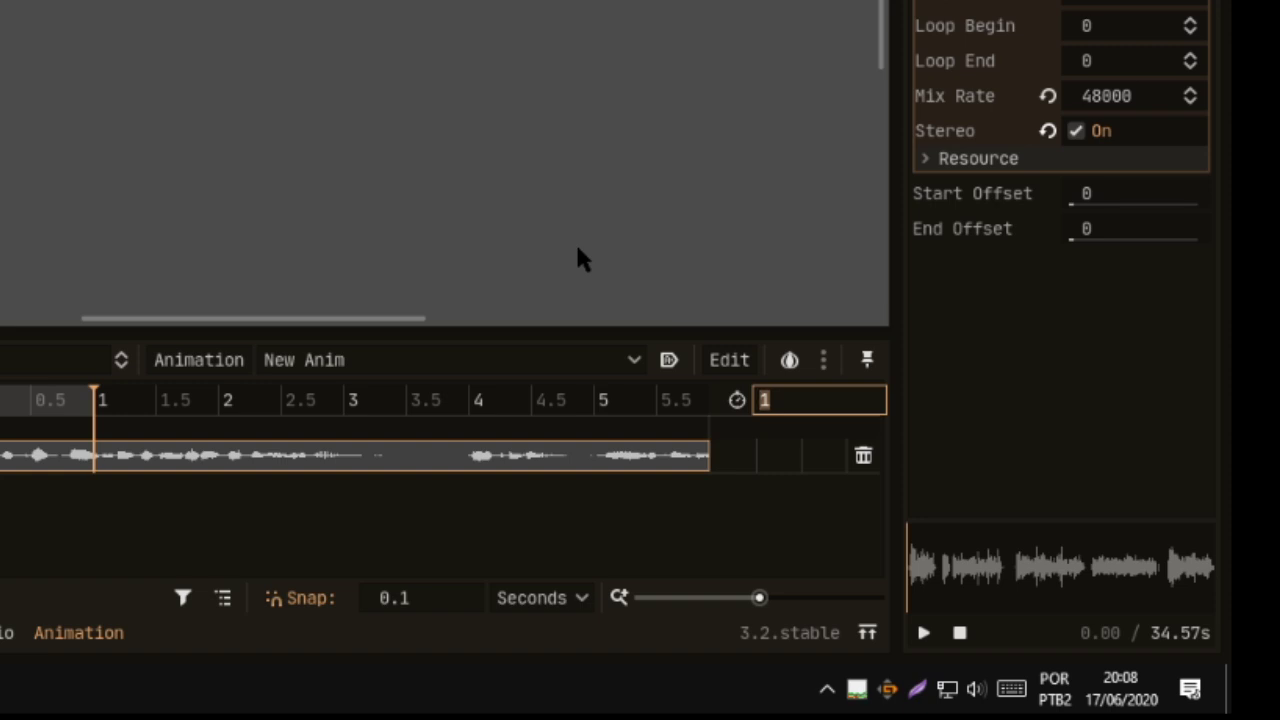
pyautogui.write('54.57')
pyautogui.press('Return')
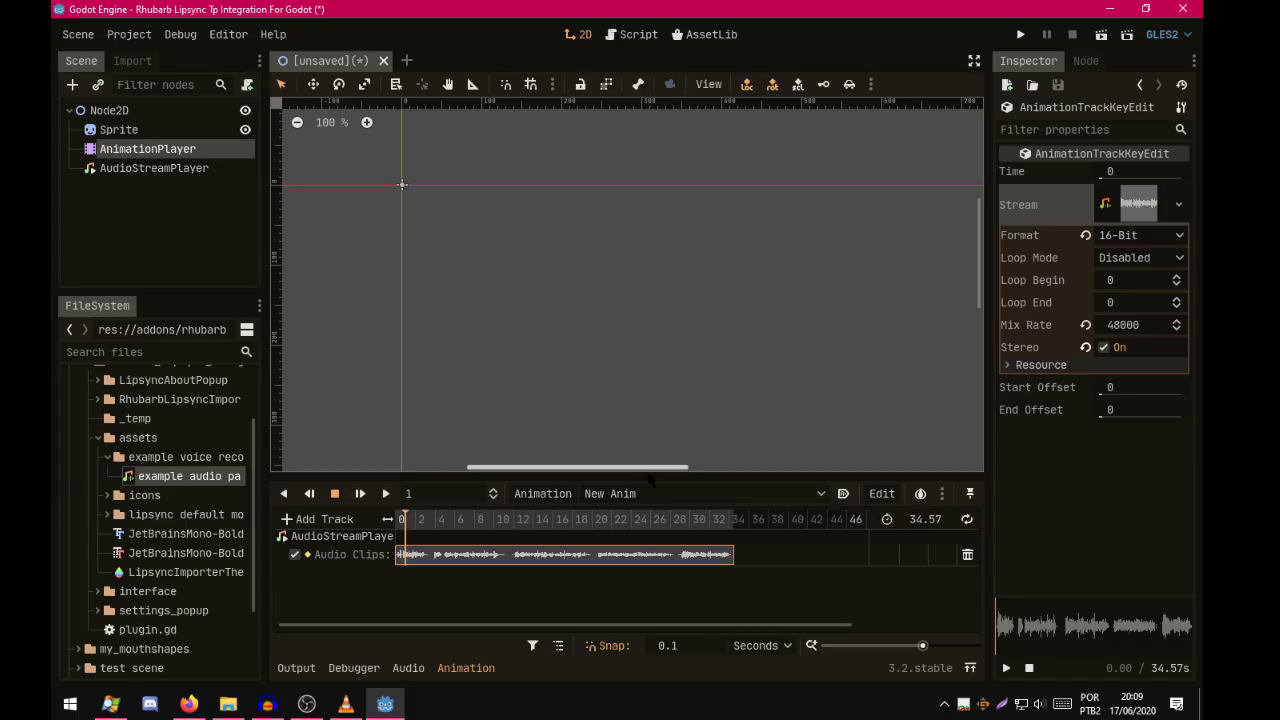
# Play and scrub the animation to preview the voice clip around 13 seconds.
pyautogui.click(510, 518)
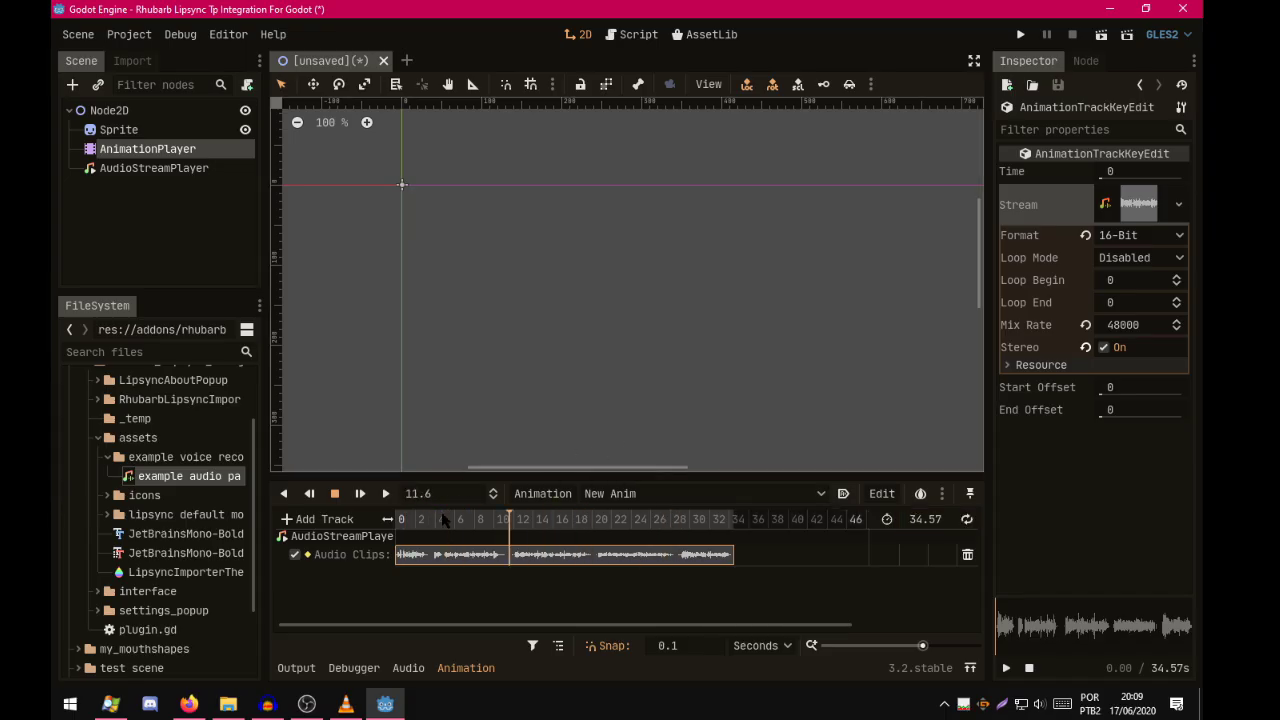
pyautogui.hotkey('shift', 'f')
pyautogui.press('s')
pyautogui.moveTo(400, 519); pyautogui.dragTo(534, 526)
pyautogui.moveTo(516, 519)
pyautogui.mouseDown()
pyautogui.moveTo(565, 519)
pyautogui.moveTo(525, 519)
pyautogui.mouseUp()
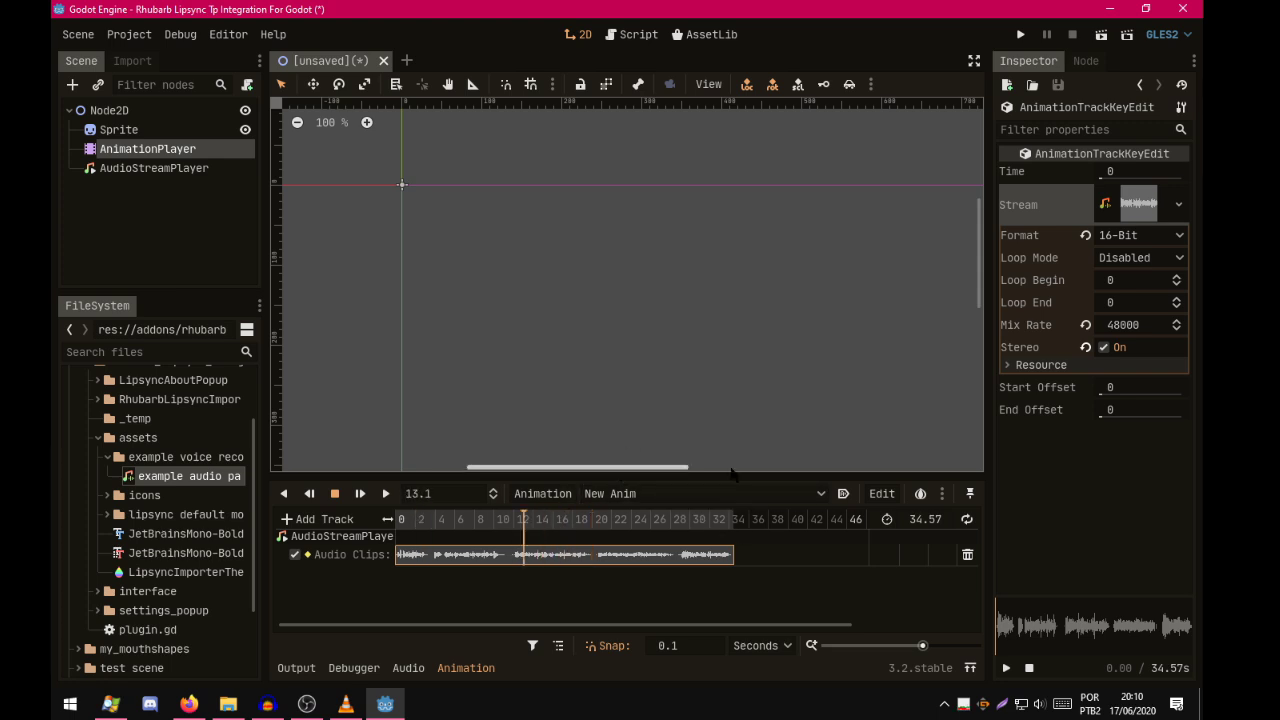
# Trim the clip's end to an End Offset of 14.36 and return the playhead to 0.
pyautogui.moveTo(733, 563); pyautogui.dragTo(593, 563)
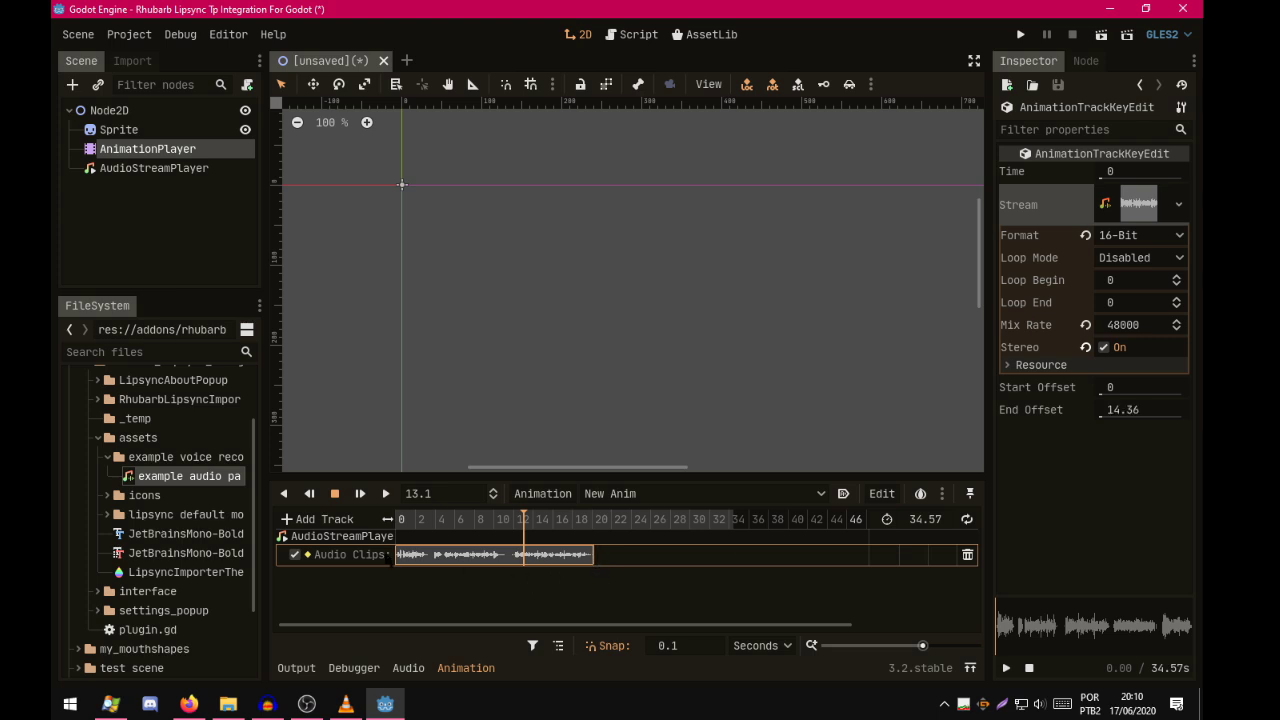
pyautogui.click(467, 519)
pyautogui.moveTo(467, 519); pyautogui.dragTo(366, 525)
pyautogui.click(436, 519)
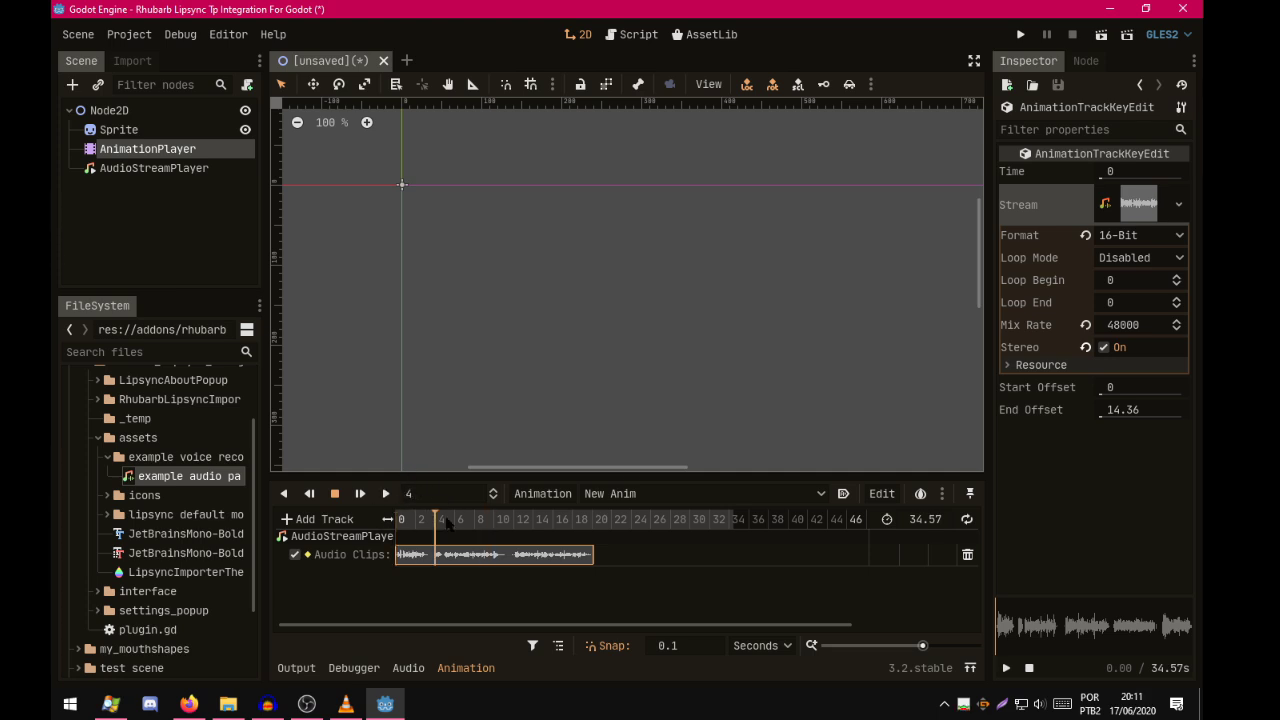
pyautogui.moveTo(447, 523); pyautogui.dragTo(385, 520)
# Launch Project > Tools > Rhubarb Lipsync TPI and open its Settings.
pyautogui.click(138, 34)
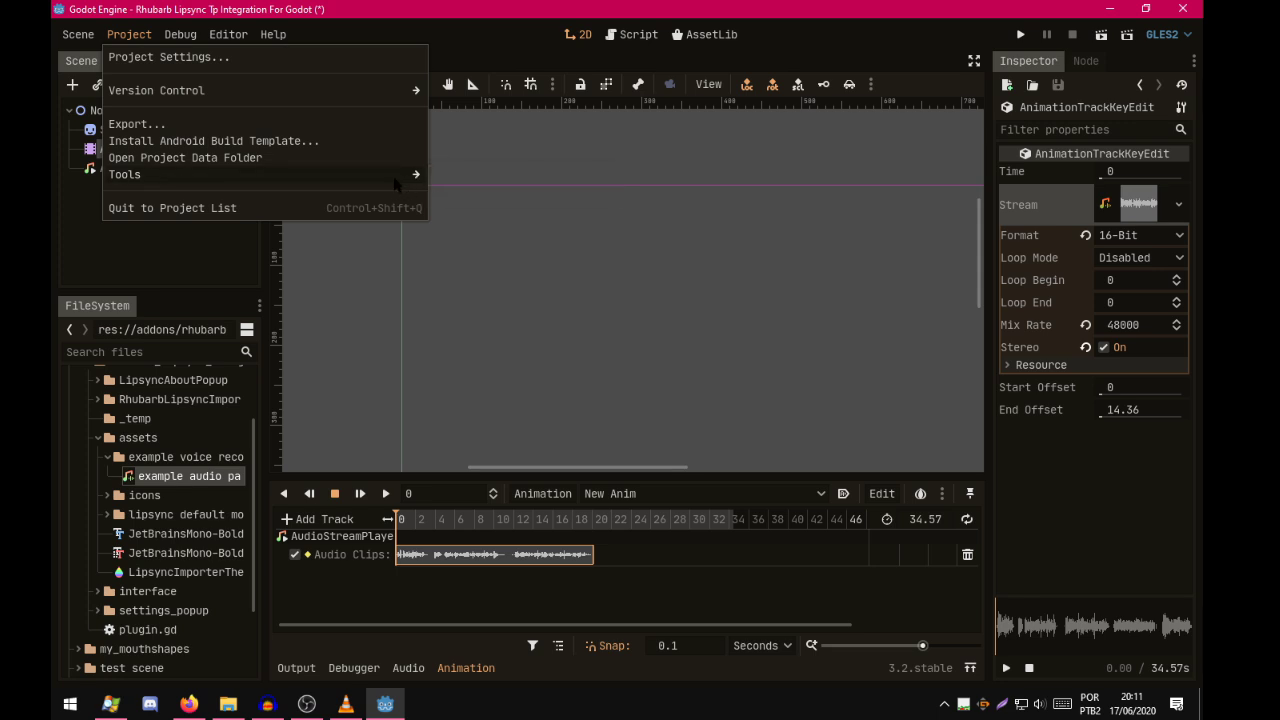
pyautogui.moveTo(418, 175)
pyautogui.click(470, 191)
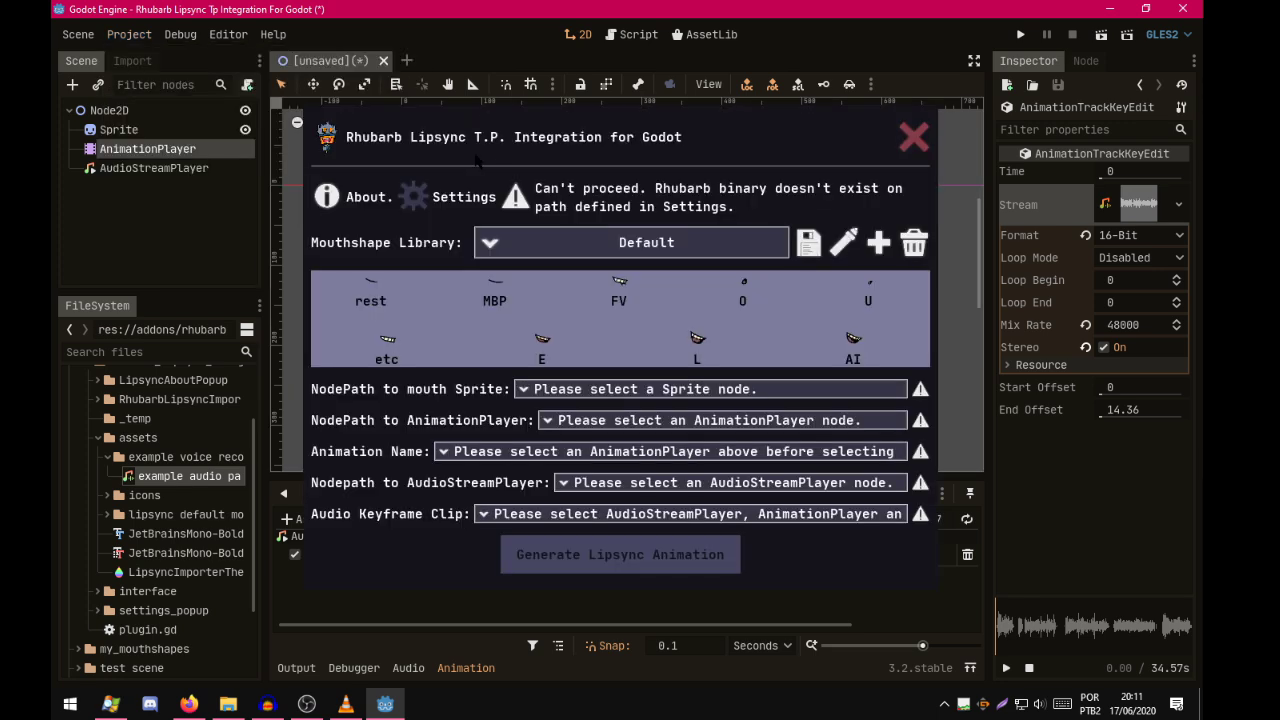
pyautogui.moveTo(498, 130); pyautogui.dragTo(510, 93)
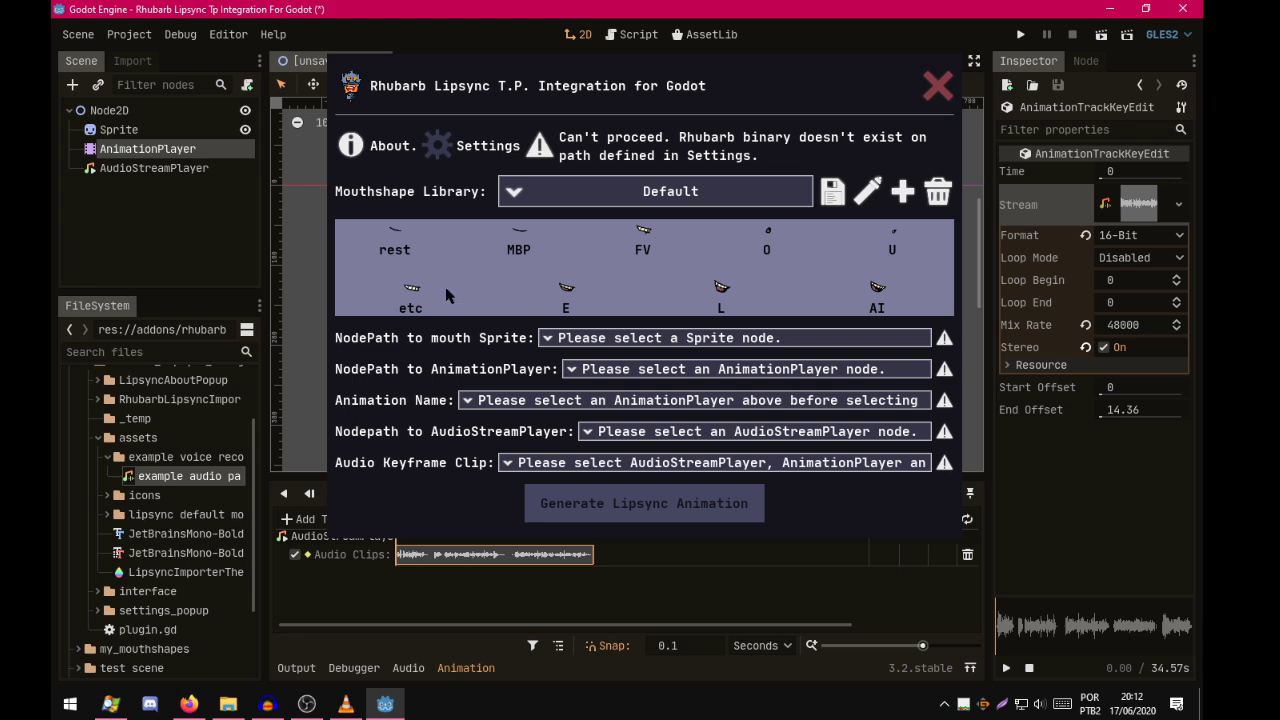
pyautogui.click(439, 146)
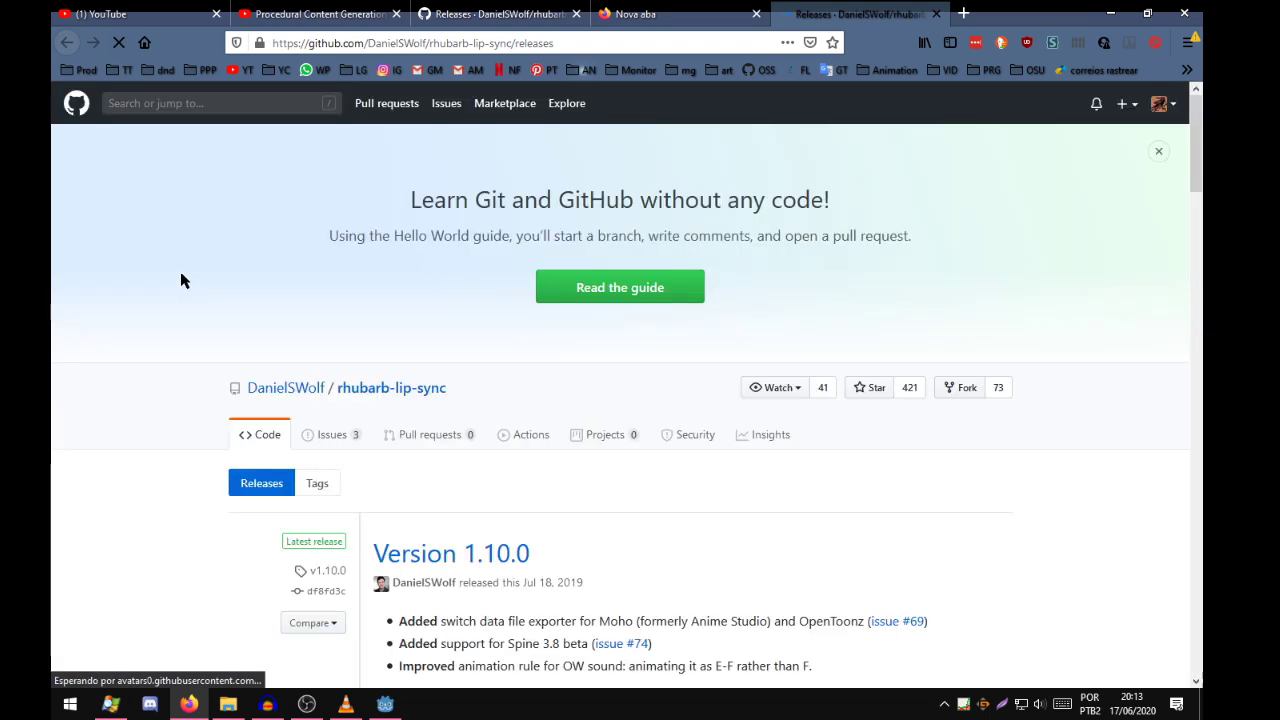
# Download the rhubarb-lip-sync-1.10.0-win32 zip from the releases page.
pyautogui.click(431, 42)
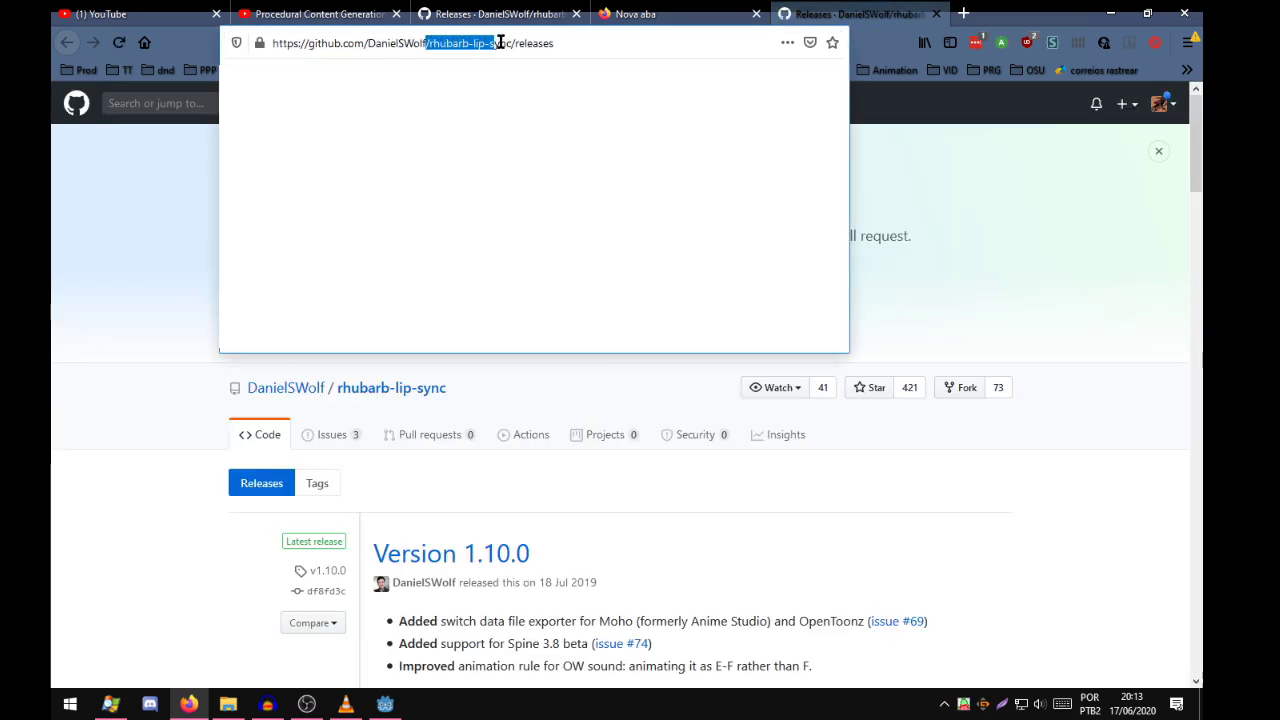
pyautogui.moveTo(500, 42); pyautogui.dragTo(505, 48)
pyautogui.click(1176, 164)
pyautogui.scroll(-3, 1176, 164)
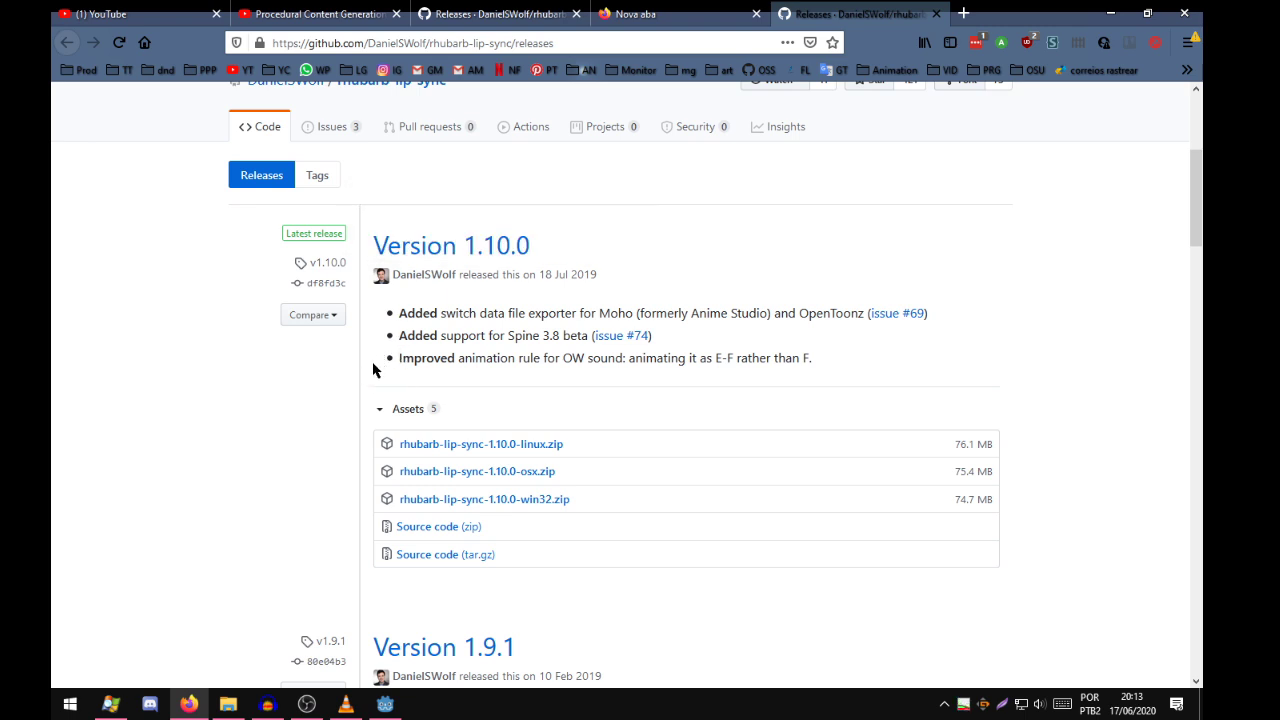
pyautogui.click(512, 499)
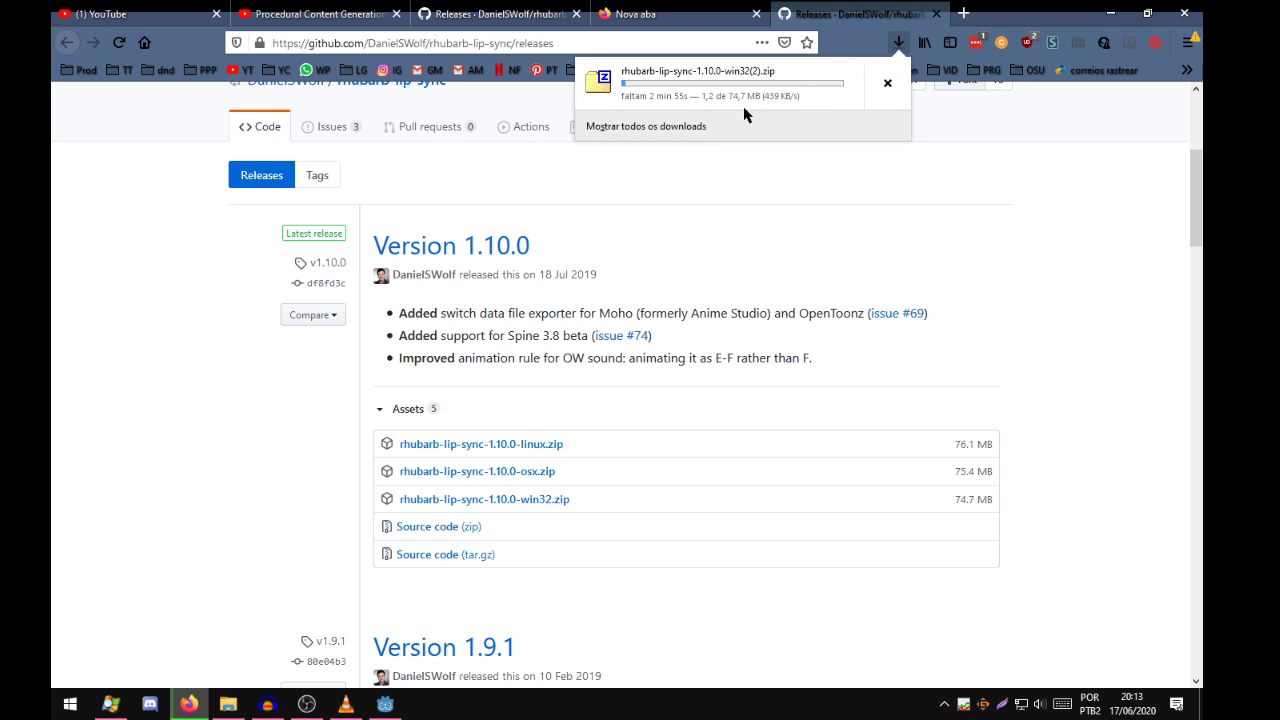
# Open the earlier downloaded rhubarb zip in 7-Zip, then return to Godot.
pyautogui.click(690, 126)
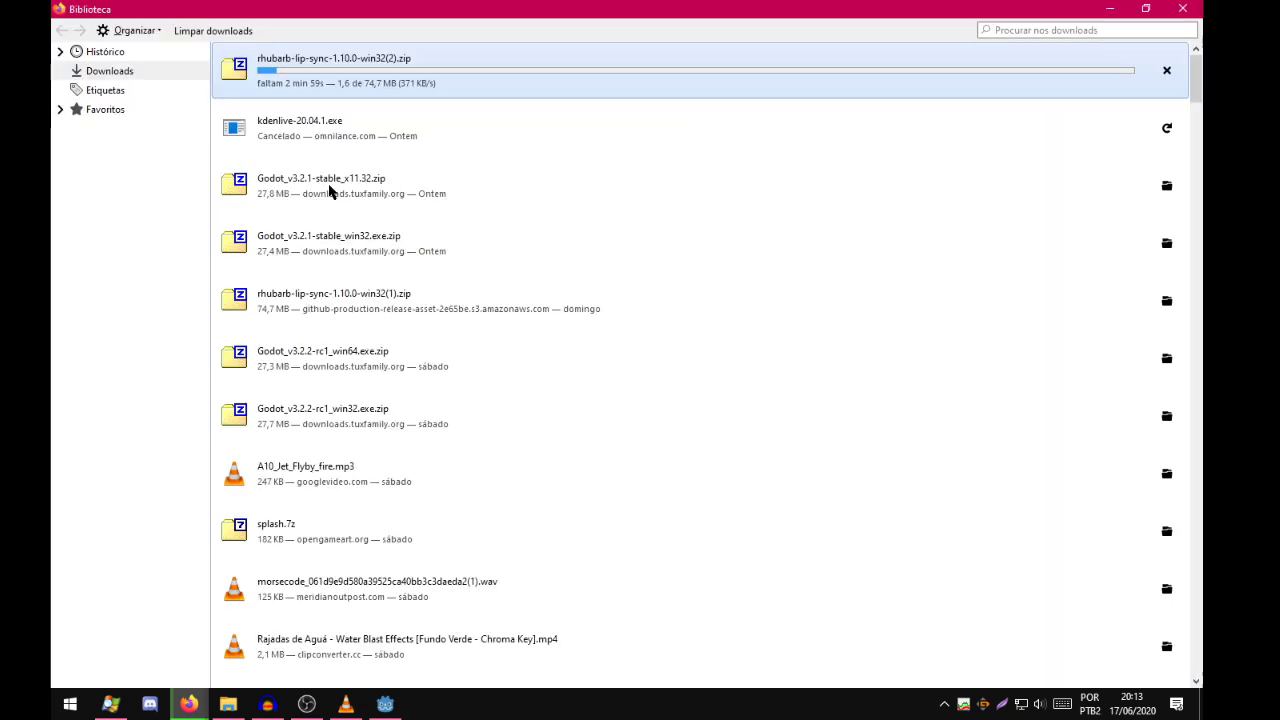
pyautogui.doubleClick(338, 292)
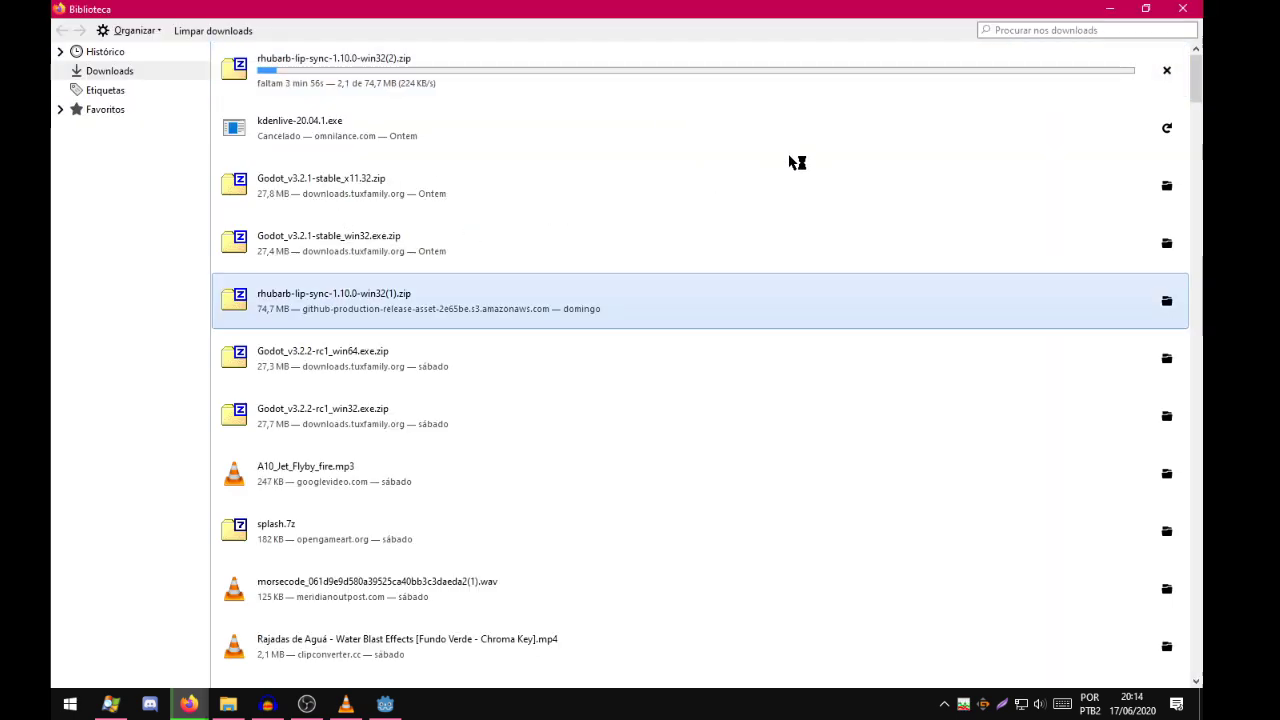
pyautogui.click(1163, 25)
pyautogui.click(1183, 8)
pyautogui.scroll(-3, 944, 211)
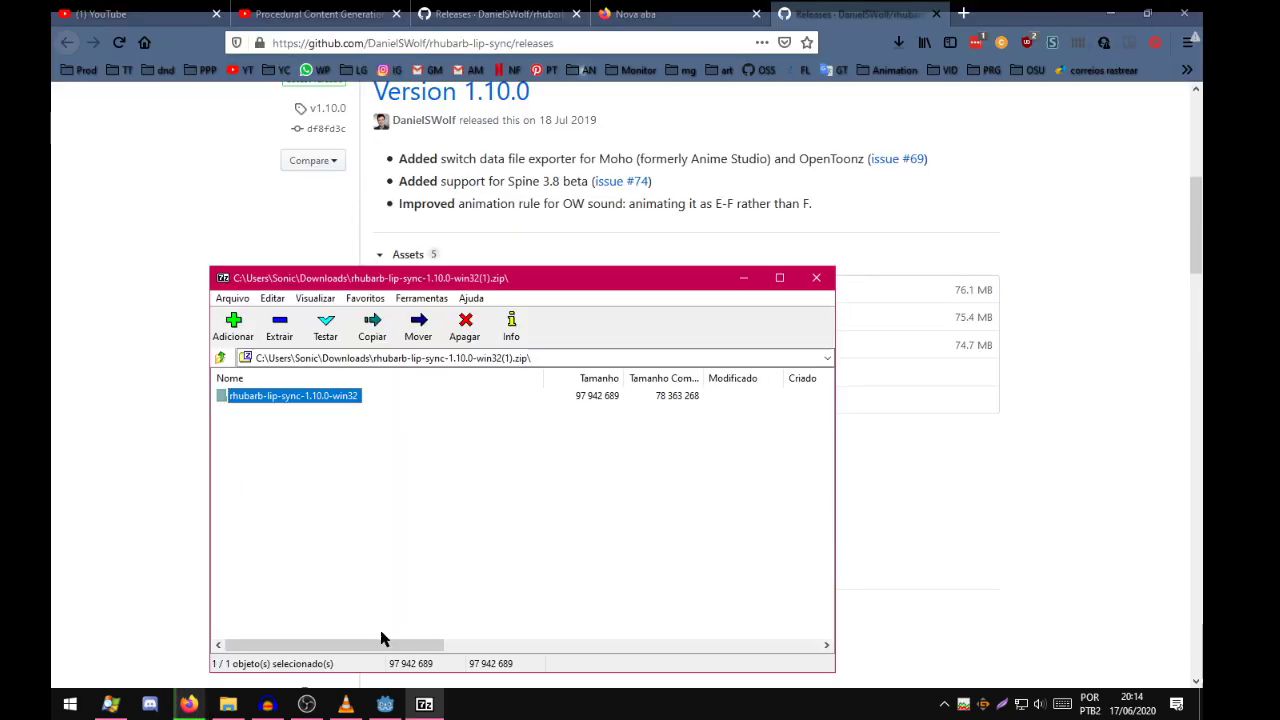
pyautogui.click(385, 704)
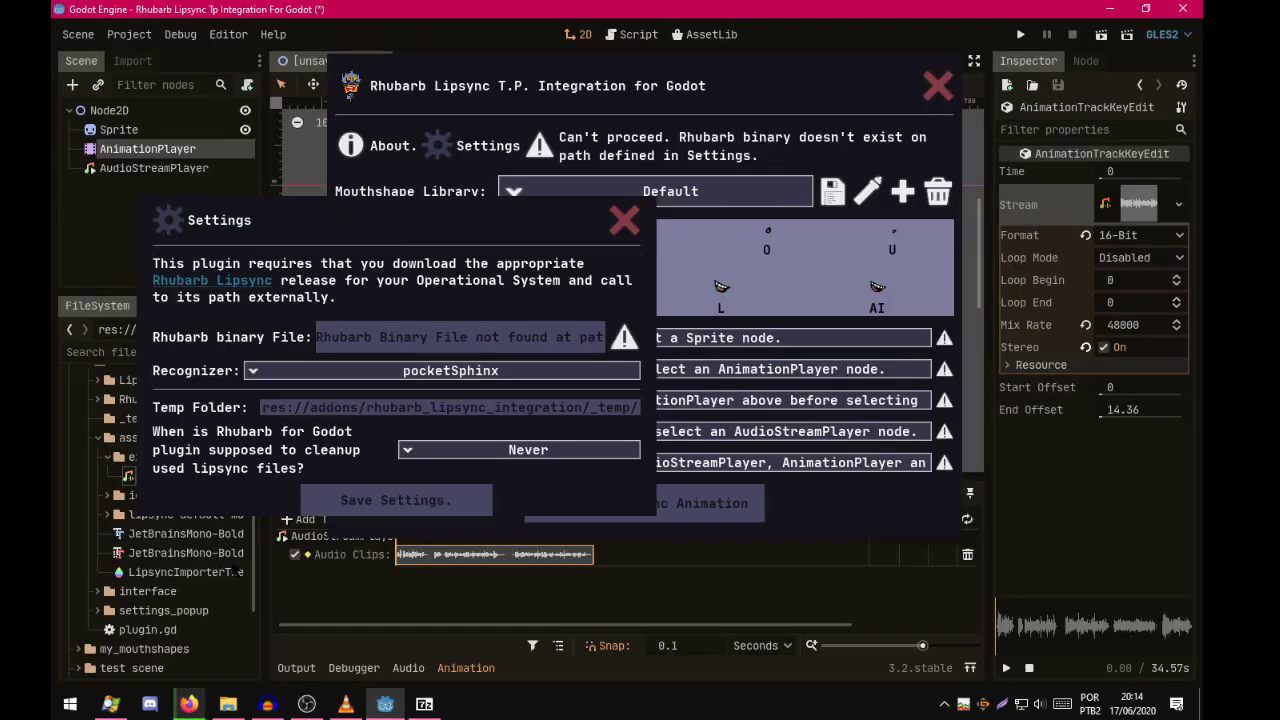
# Close the lipsync Settings and open the rhubarb_lipsync_integration folder in File Explorer.
pyautogui.click(178, 349)
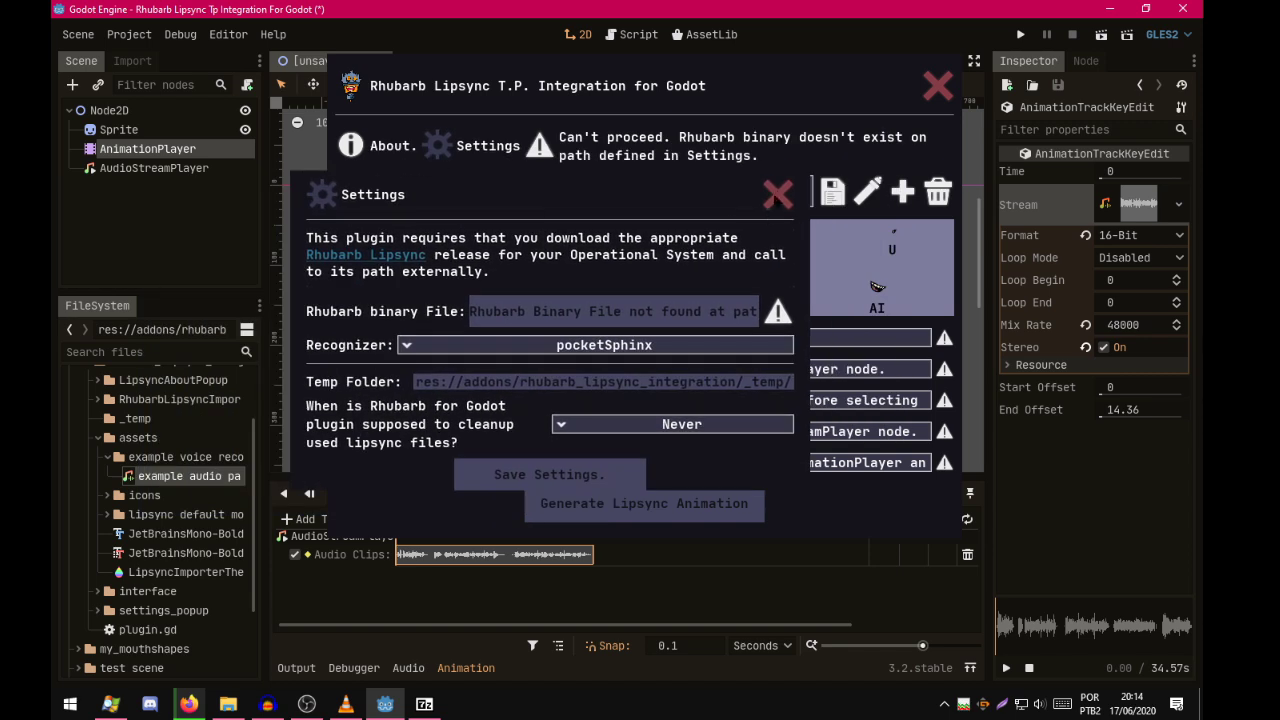
pyautogui.scroll(3, 250, 460)
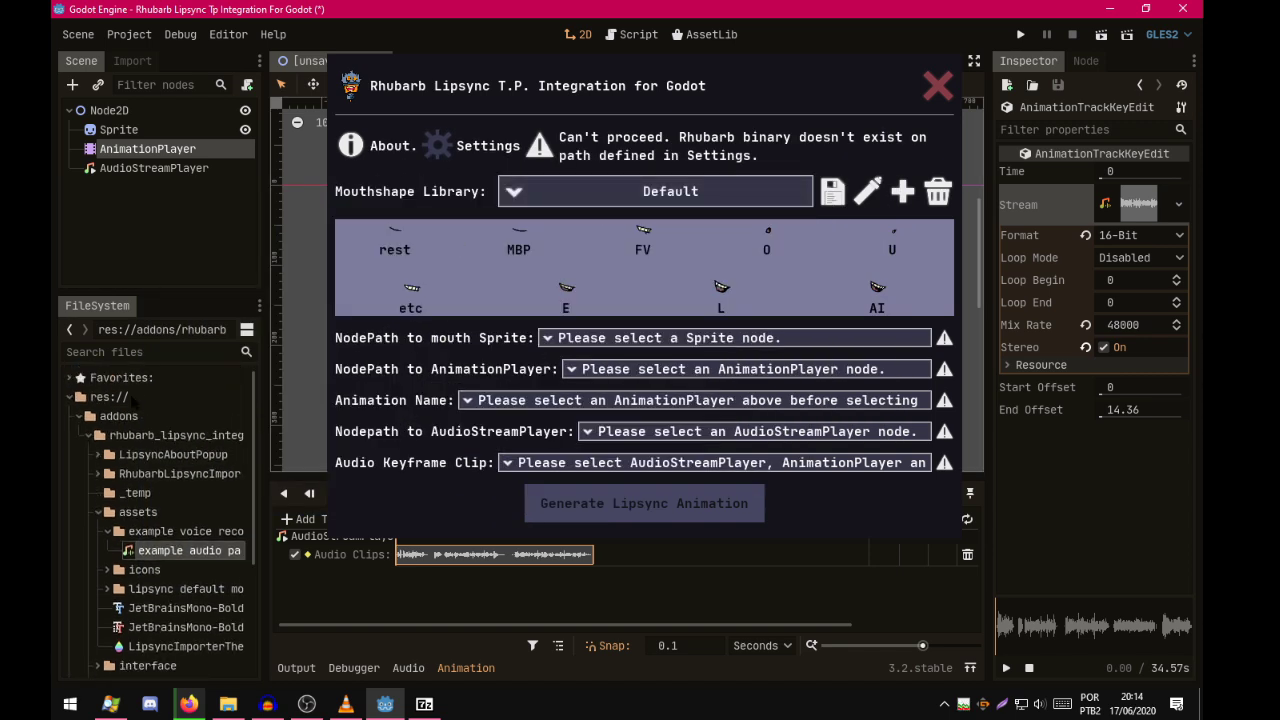
pyautogui.click(135, 400)
pyautogui.click(131, 435)
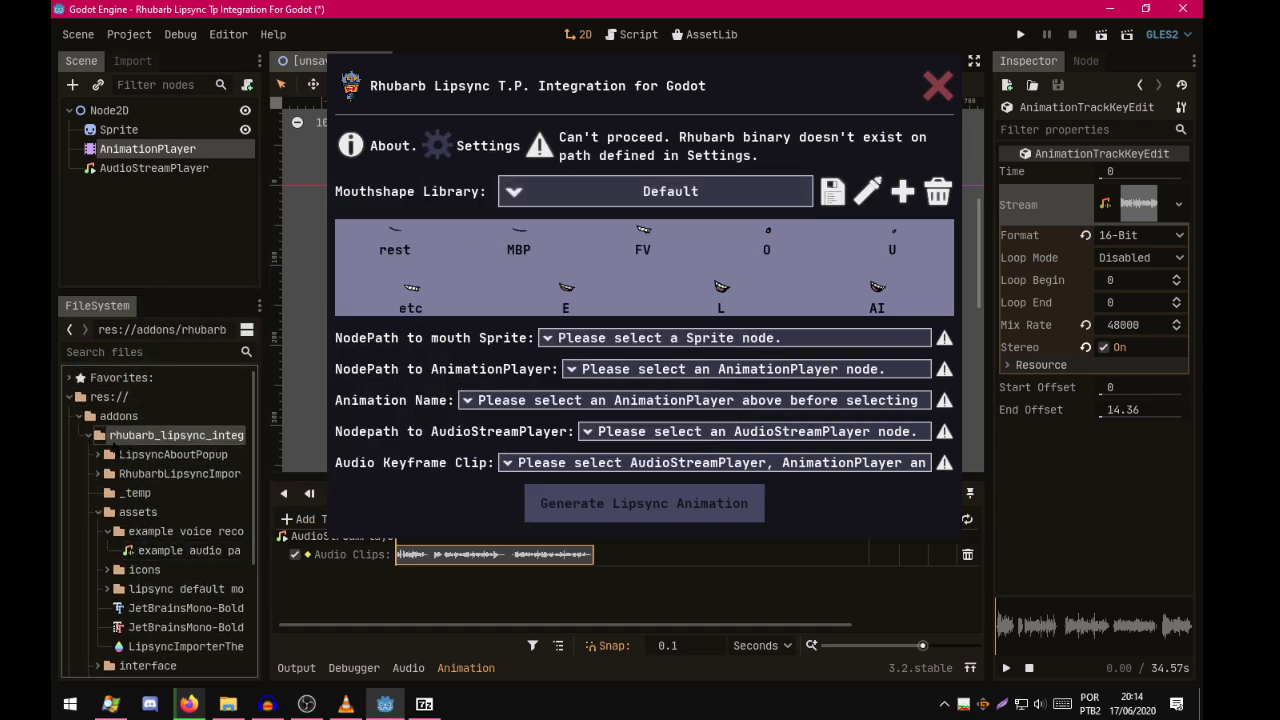
pyautogui.rightClick(131, 438)
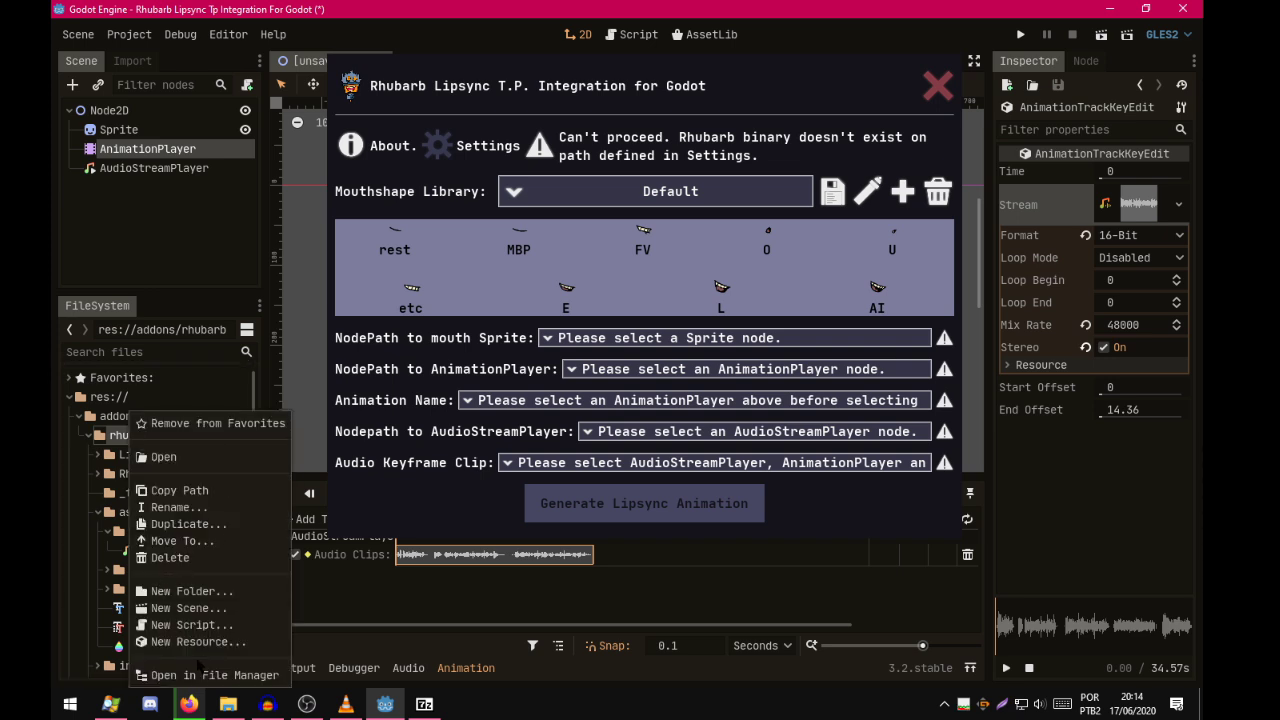
pyautogui.click(214, 675)
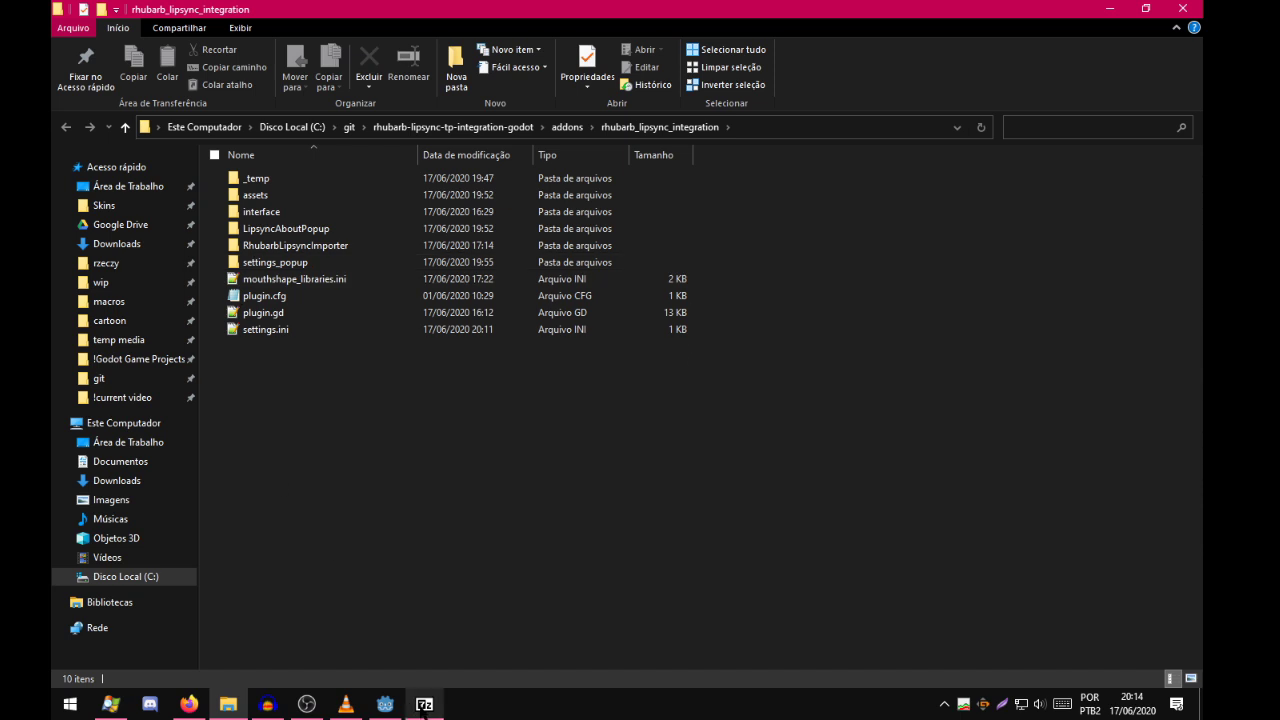
# Extract the rhubarb-lip-sync-1.10.0-win32 folder from 7-Zip into the addon folder.
pyautogui.click(424, 704)
pyautogui.moveTo(533, 199); pyautogui.dragTo(560, 176)
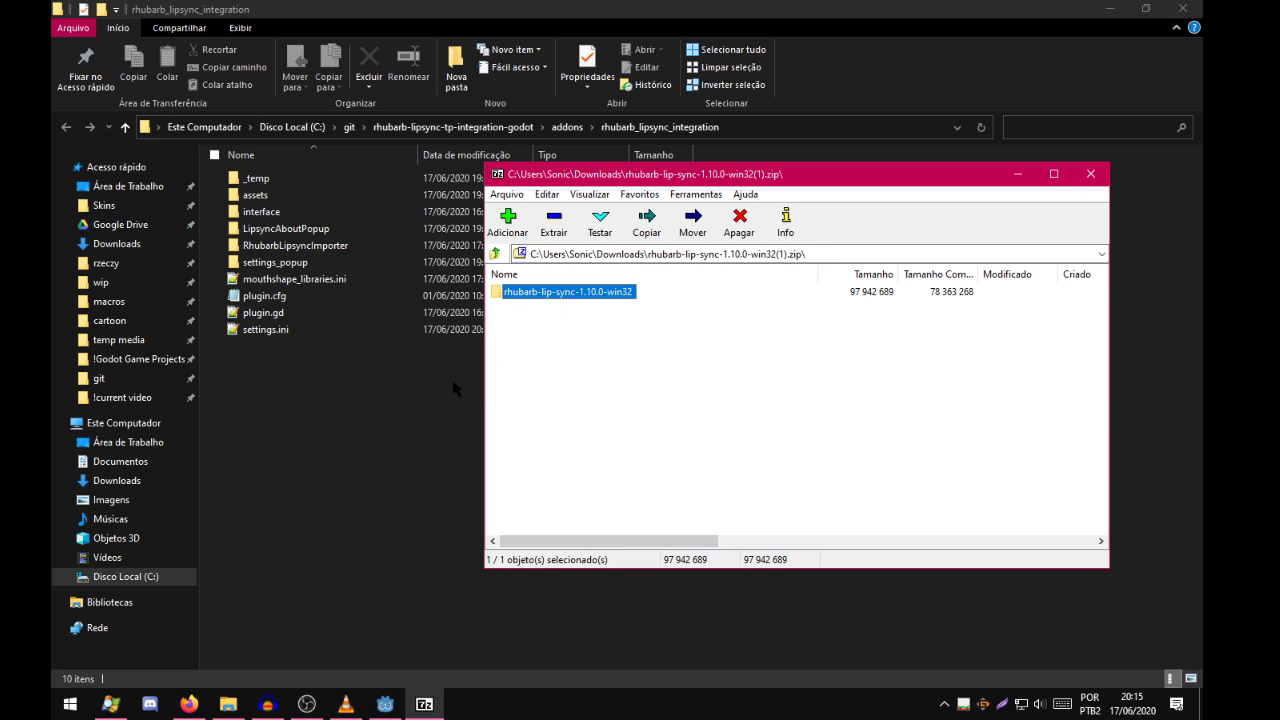
pyautogui.moveTo(530, 292); pyautogui.dragTo(293, 488)
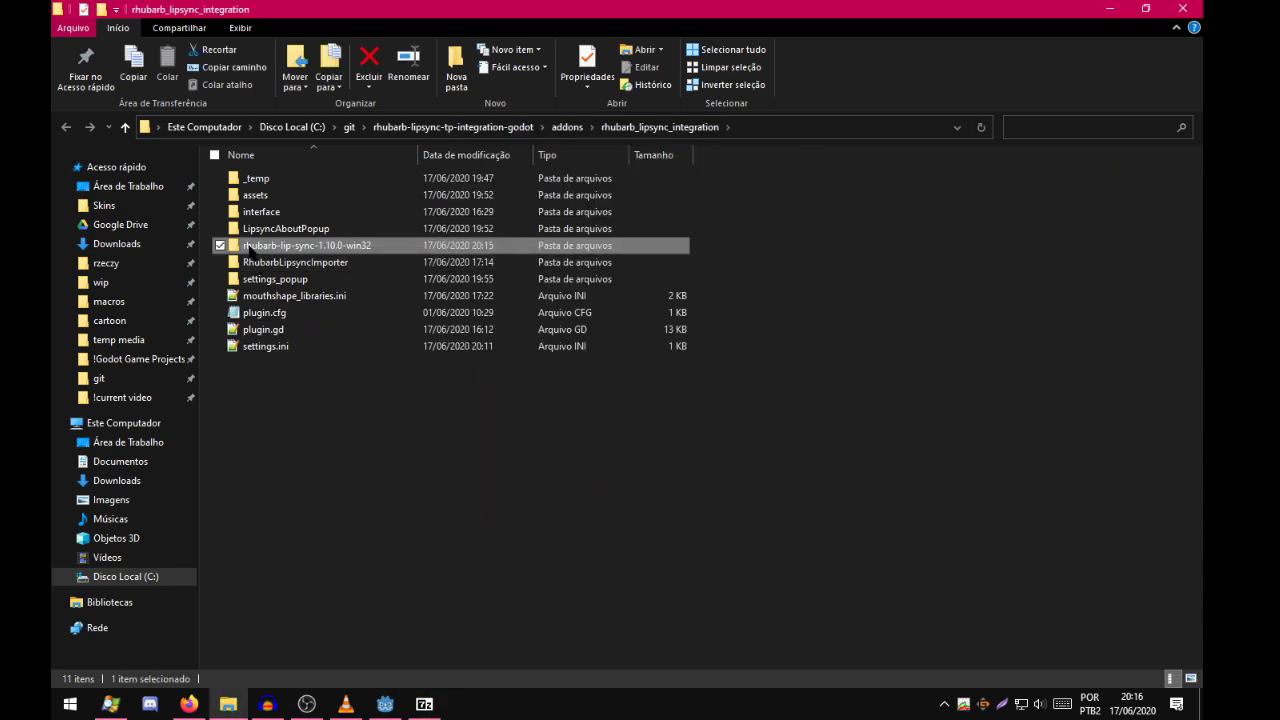
# Rename the folder to '.rhubarb-lip-sync-1.10.0-win32' and return to Godot.
pyautogui.click(250, 247)
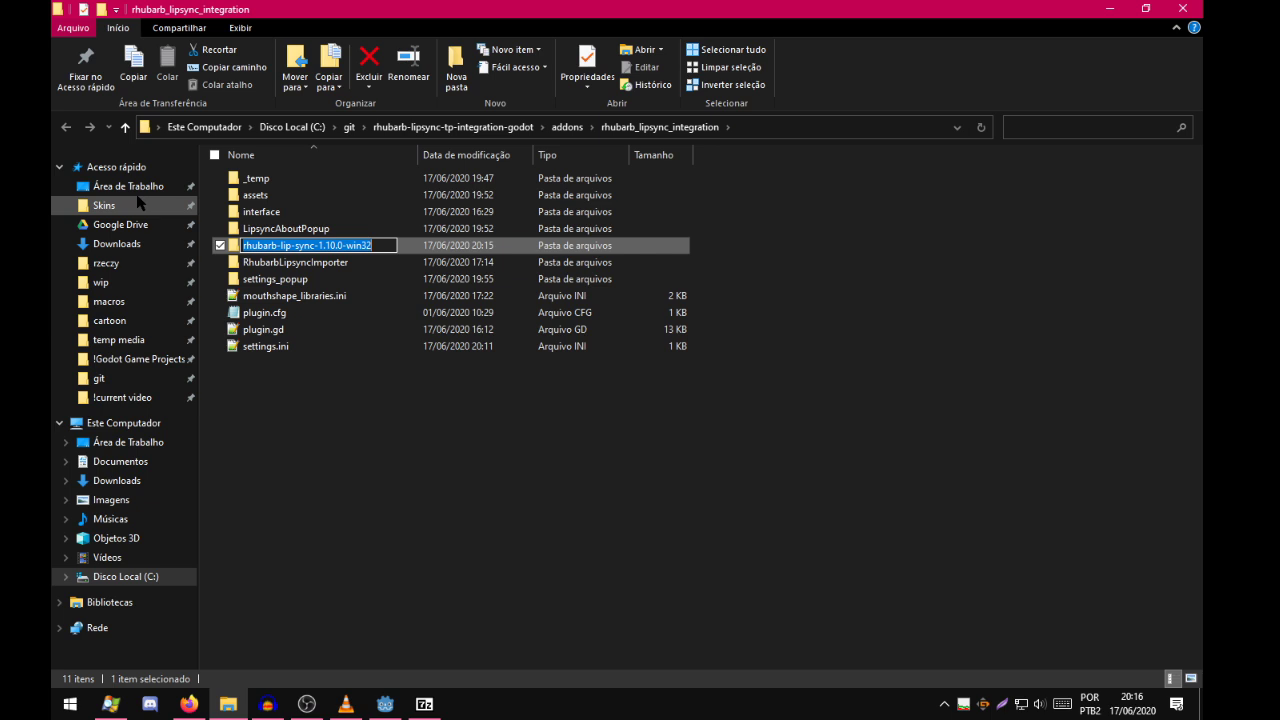
pyautogui.press('Home')
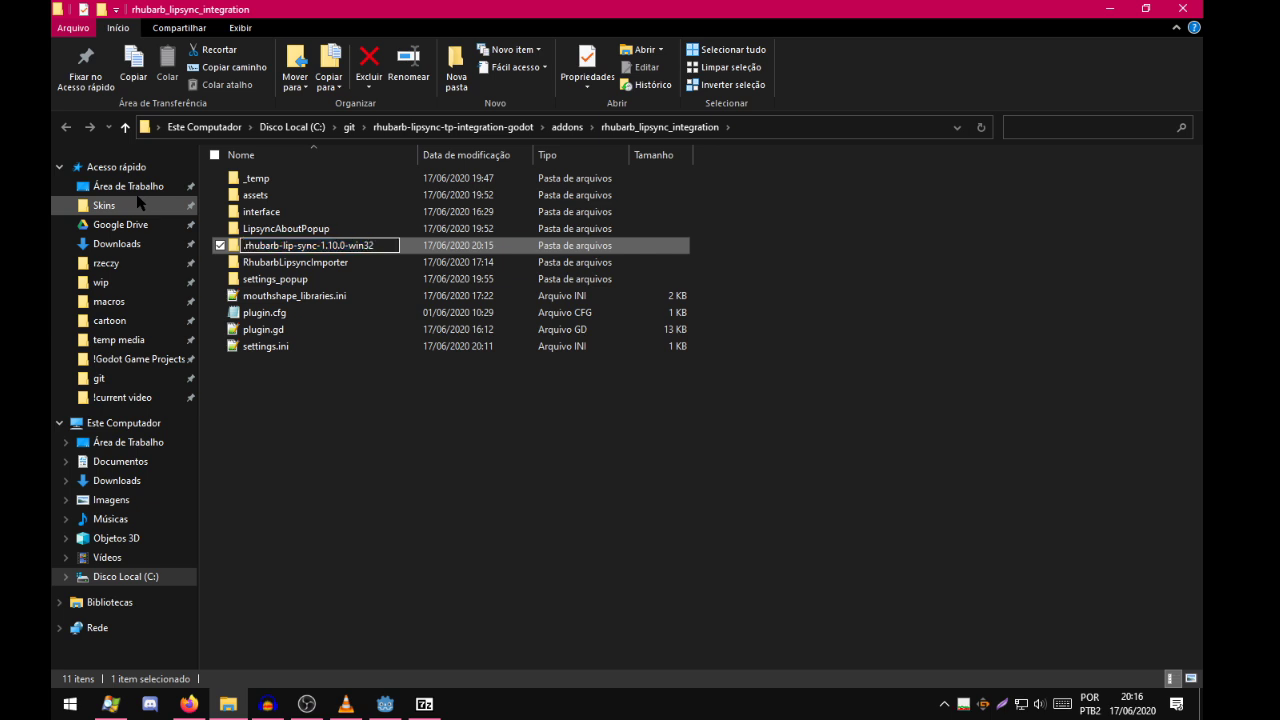
pyautogui.press('Return')
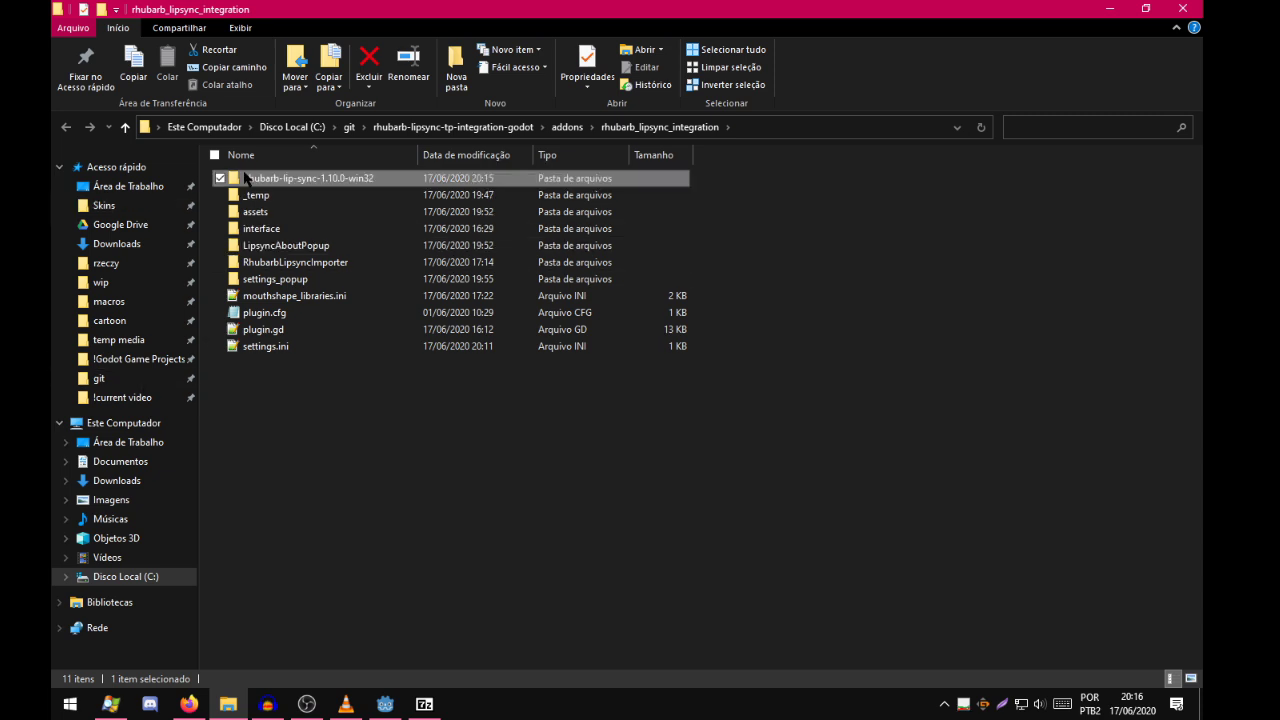
pyautogui.click(384, 700)
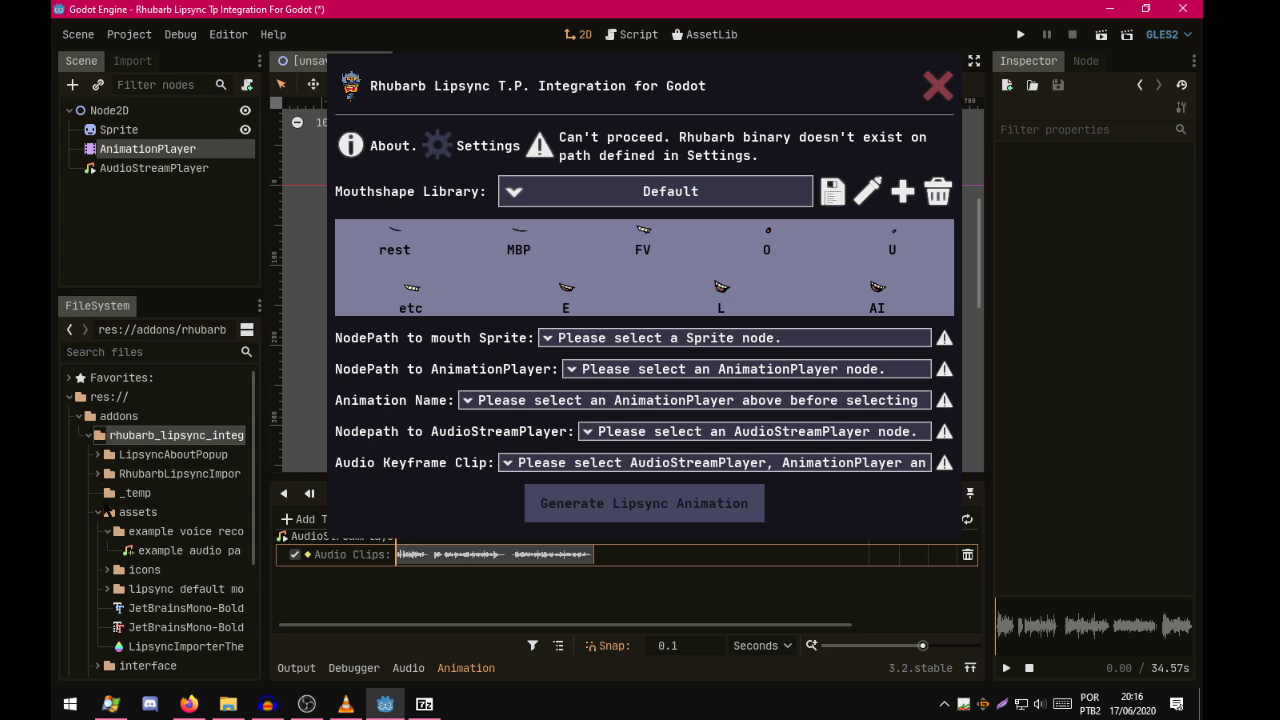
# Reopen the lipsync plugin's Settings popup in Godot.
pyautogui.hotkey('alt', 'Tab')
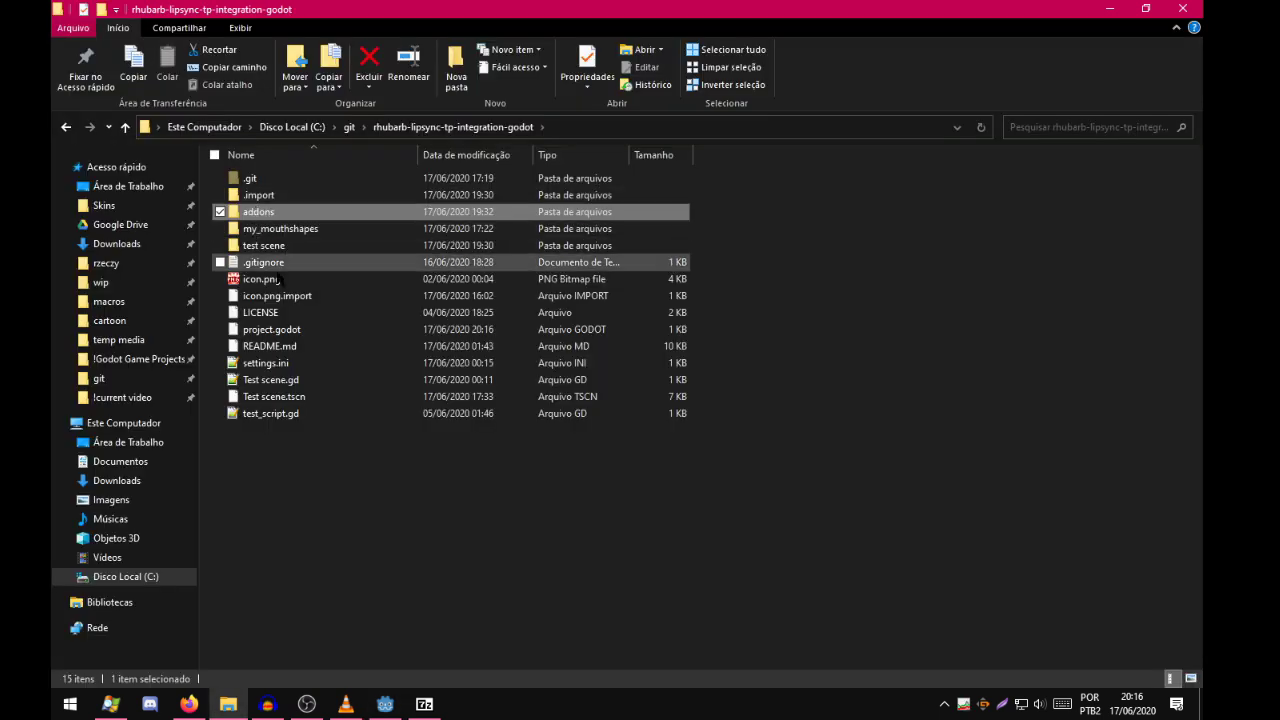
pyautogui.hotkey('alt', 'Tab')
pyautogui.click(432, 155)
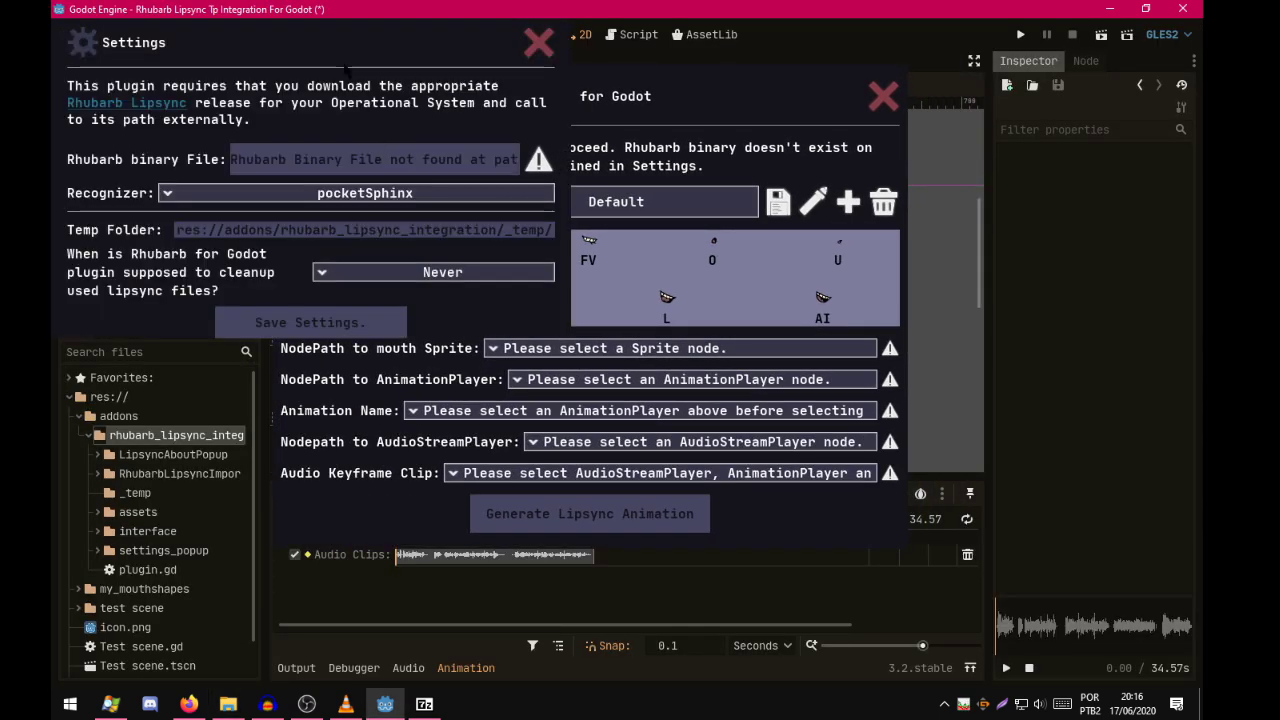
pyautogui.moveTo(340, 68); pyautogui.dragTo(493, 213)
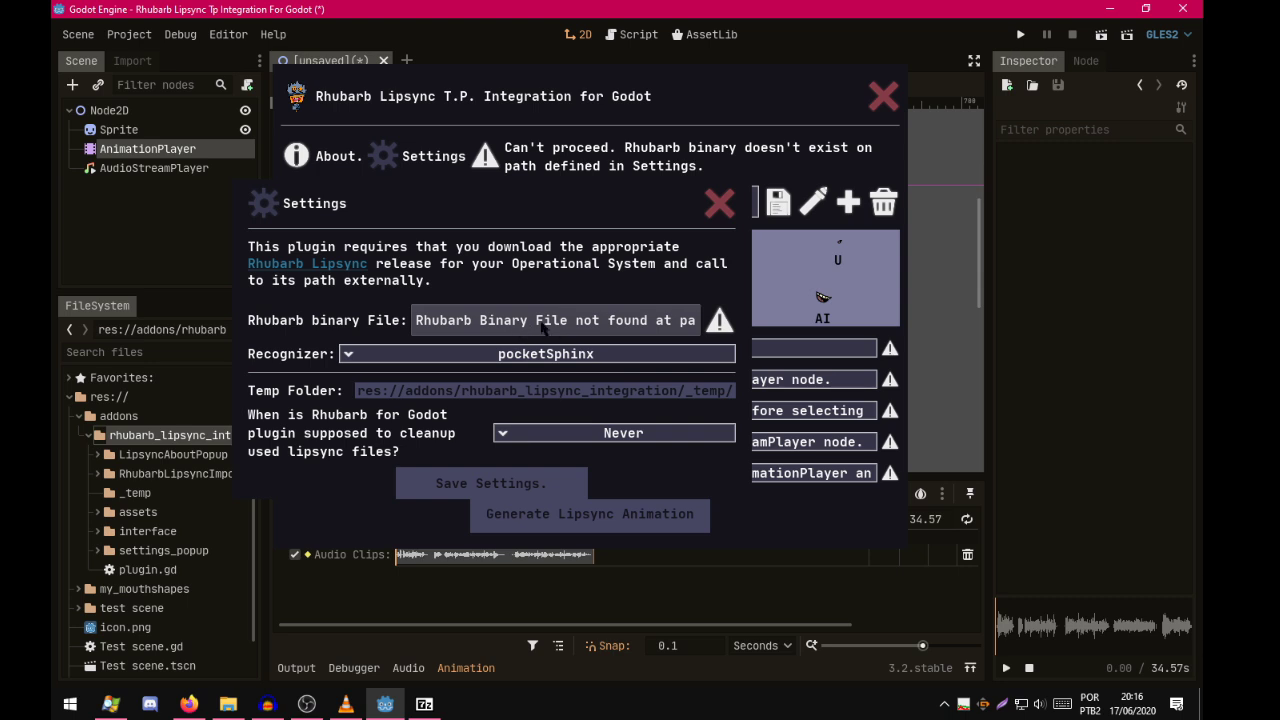
# Set the Rhubarb binary to rhubarb.exe in .rhubarb-lip-sync-1.10.0-win32 and save the settings.
pyautogui.click(549, 330)
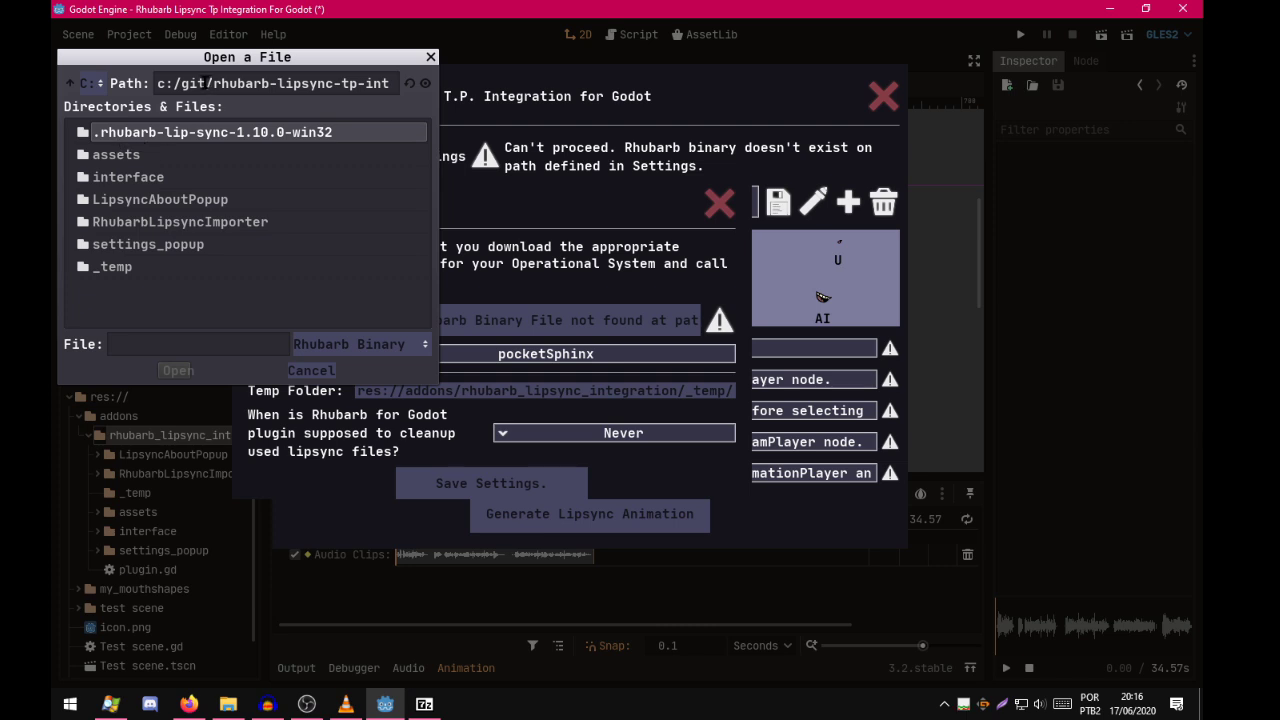
pyautogui.moveTo(214, 87); pyautogui.dragTo(367, 87)
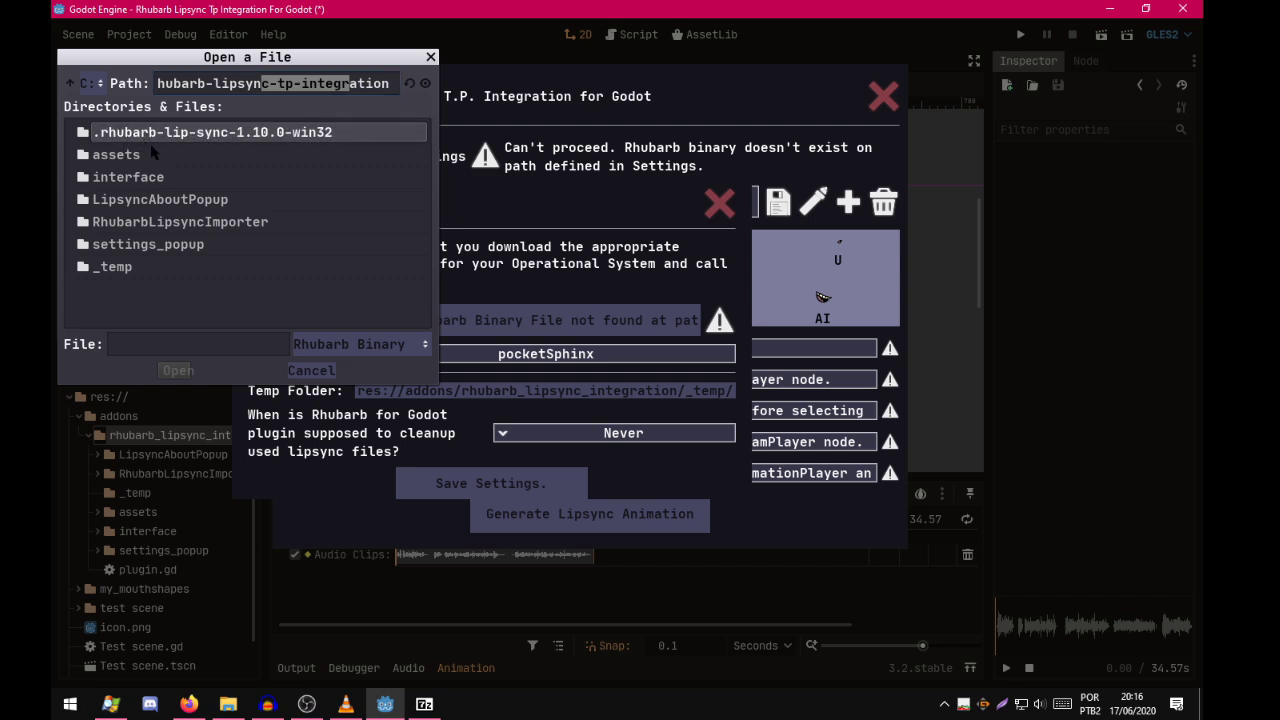
pyautogui.doubleClick(144, 140)
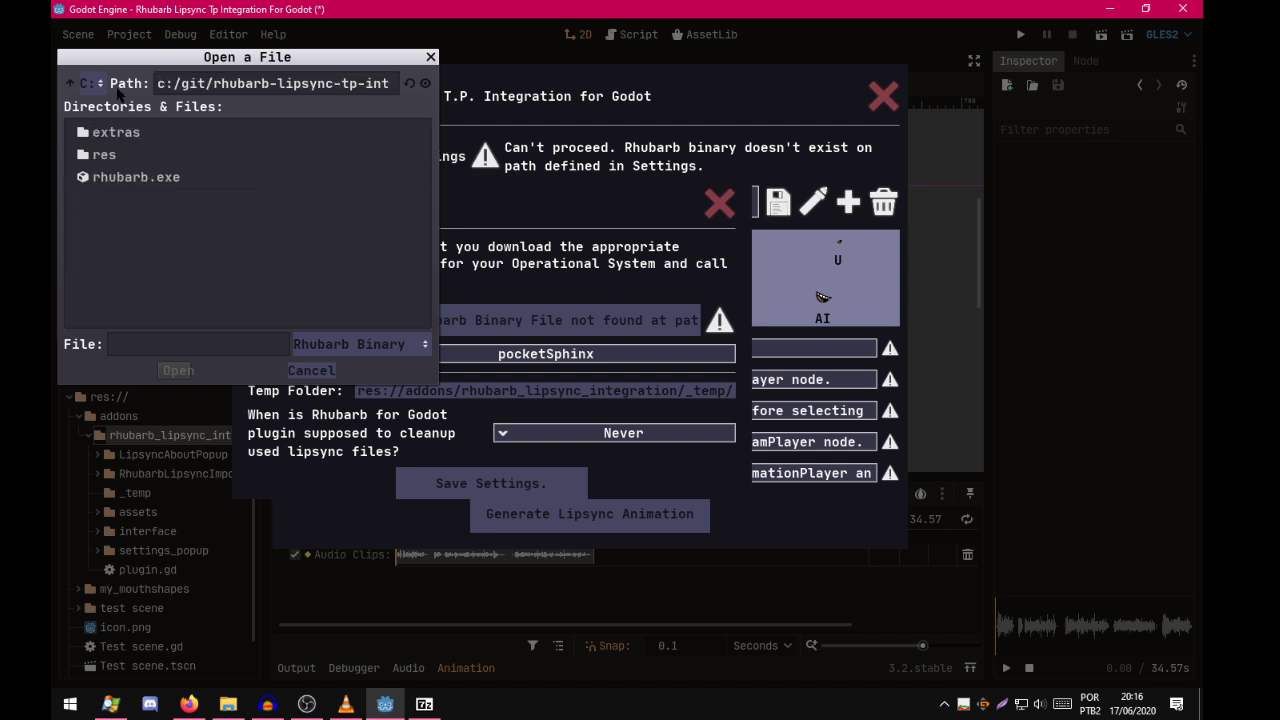
pyautogui.click(109, 182)
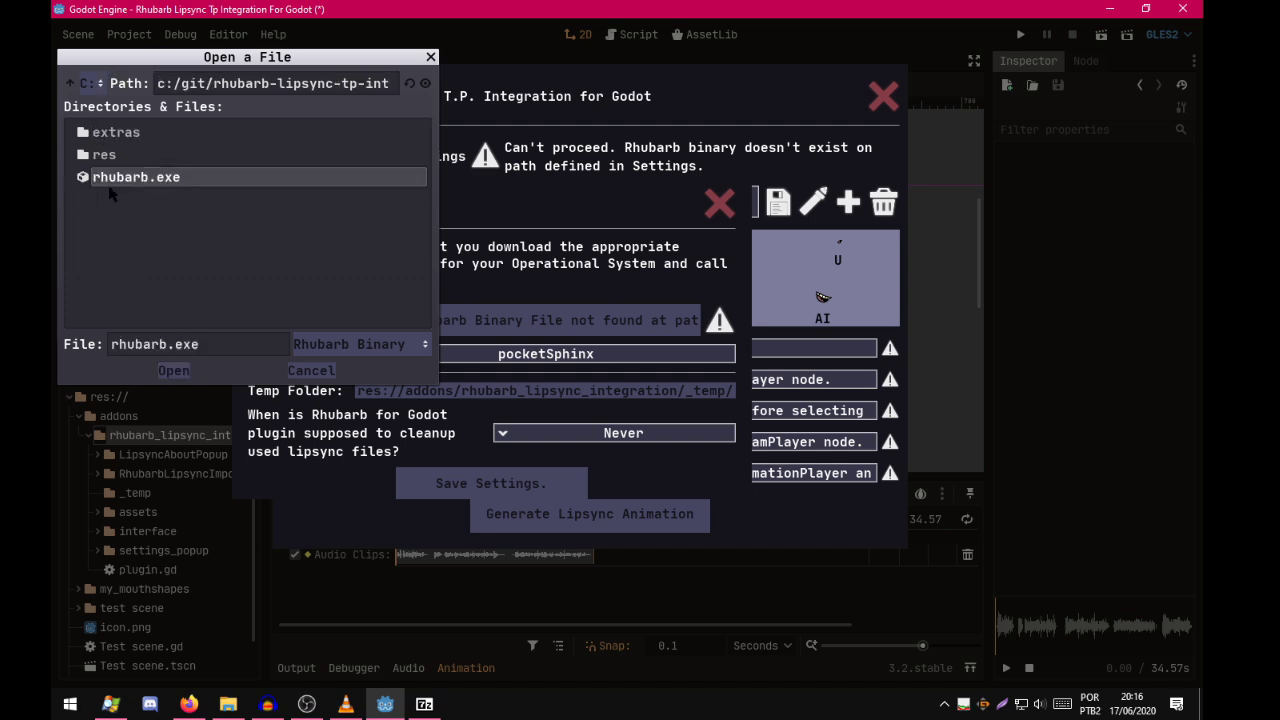
pyautogui.click(173, 370)
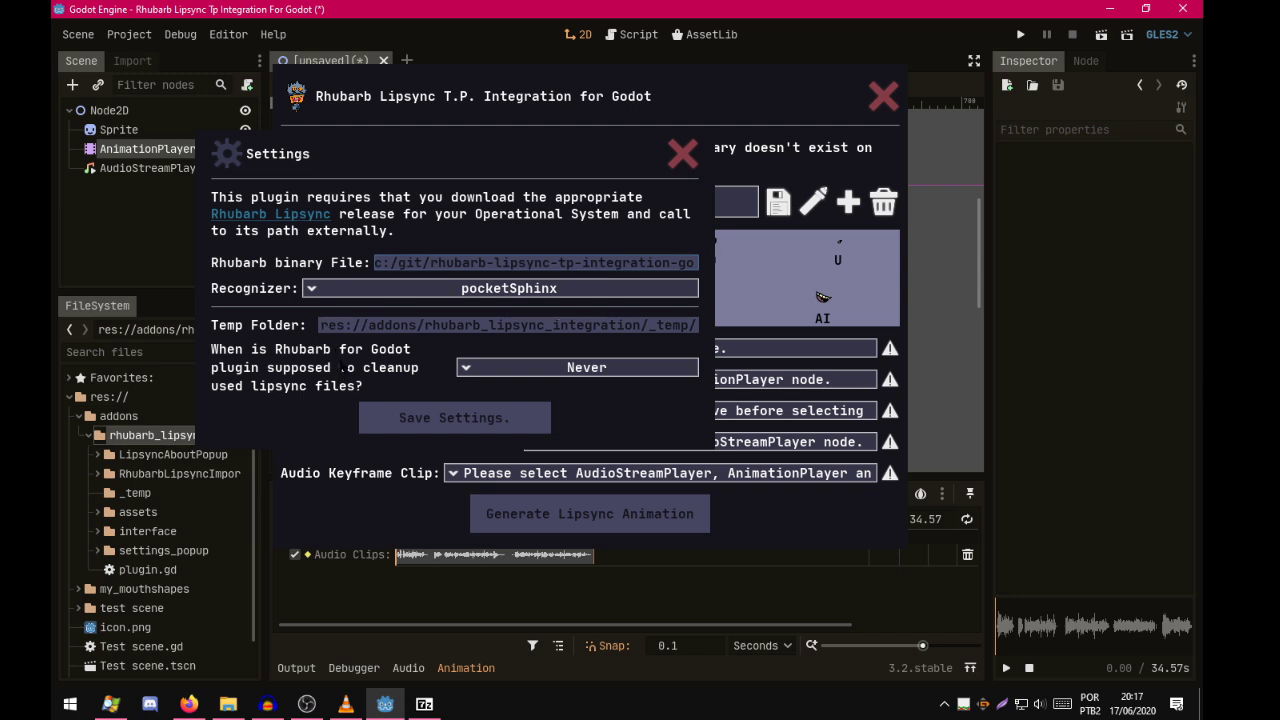
pyautogui.click(400, 418)
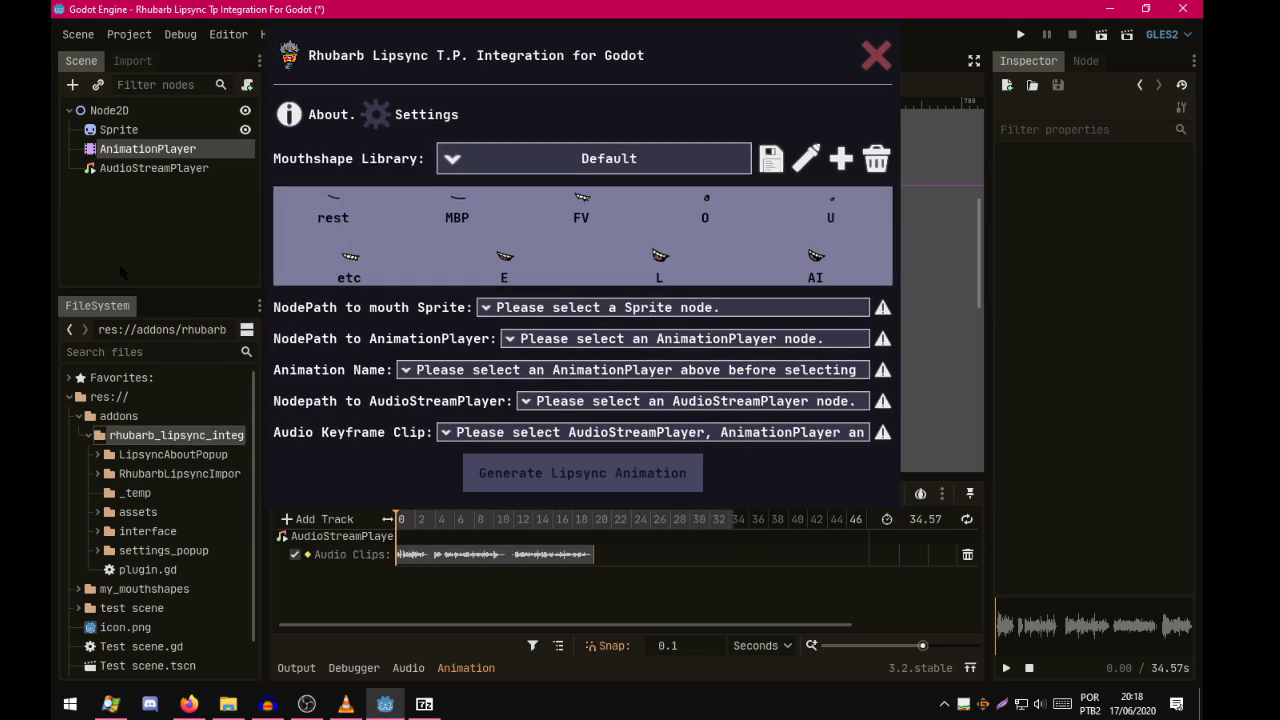
# Generate lipsync keys using Sprite, AnimationPlayer, New Anim, AudioStreamPlayer and 'example audio pangram rhubarb tpi.wav'.
pyautogui.click(493, 311)
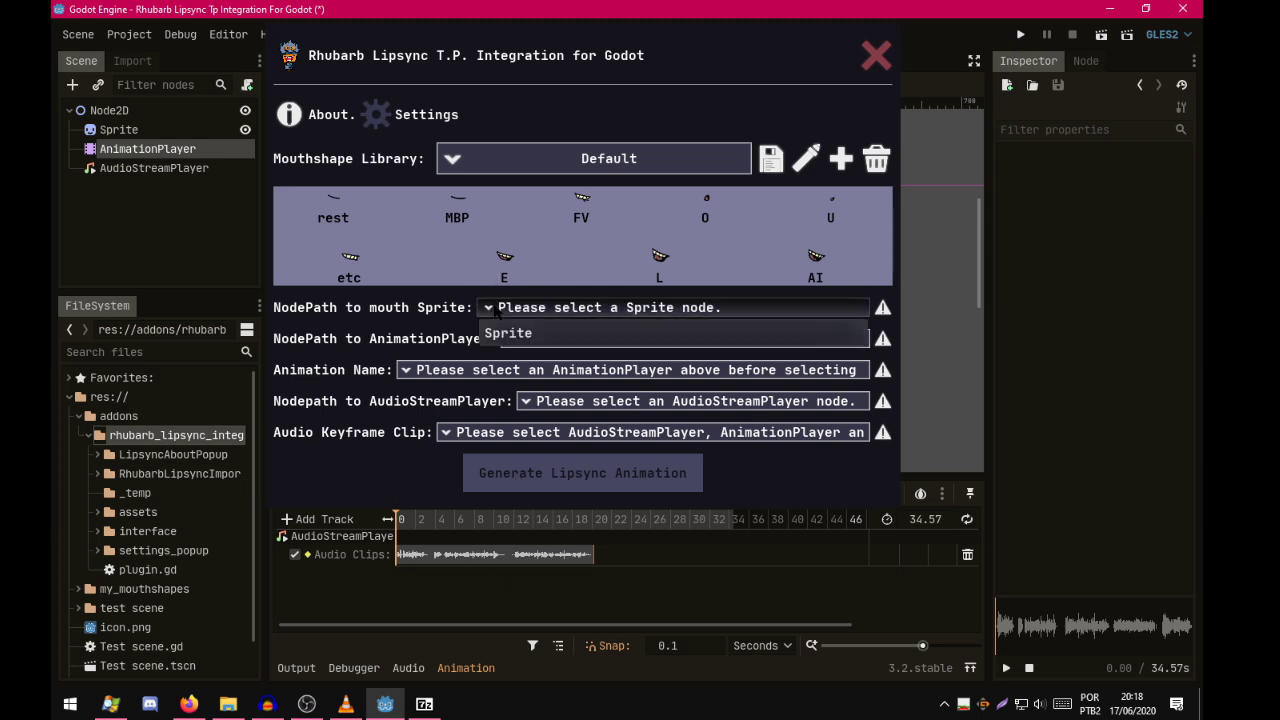
pyautogui.click(508, 333)
pyautogui.click(535, 340)
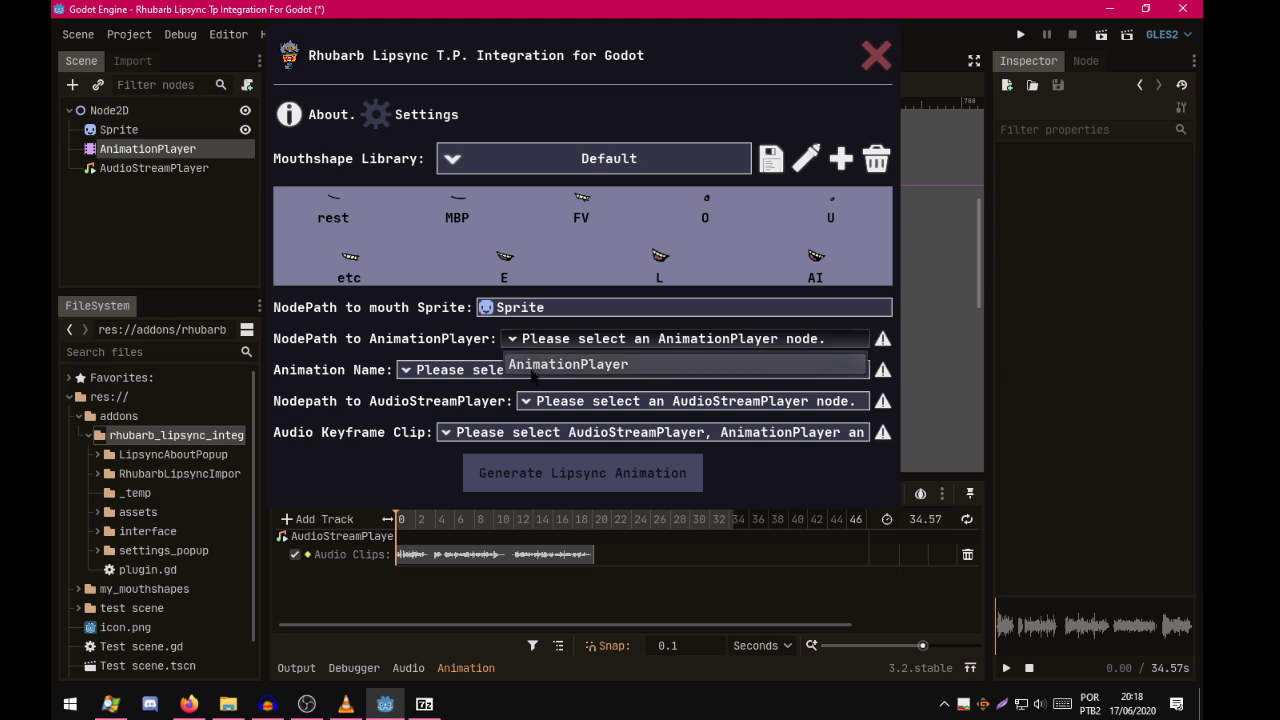
pyautogui.click(545, 364)
pyautogui.click(428, 370)
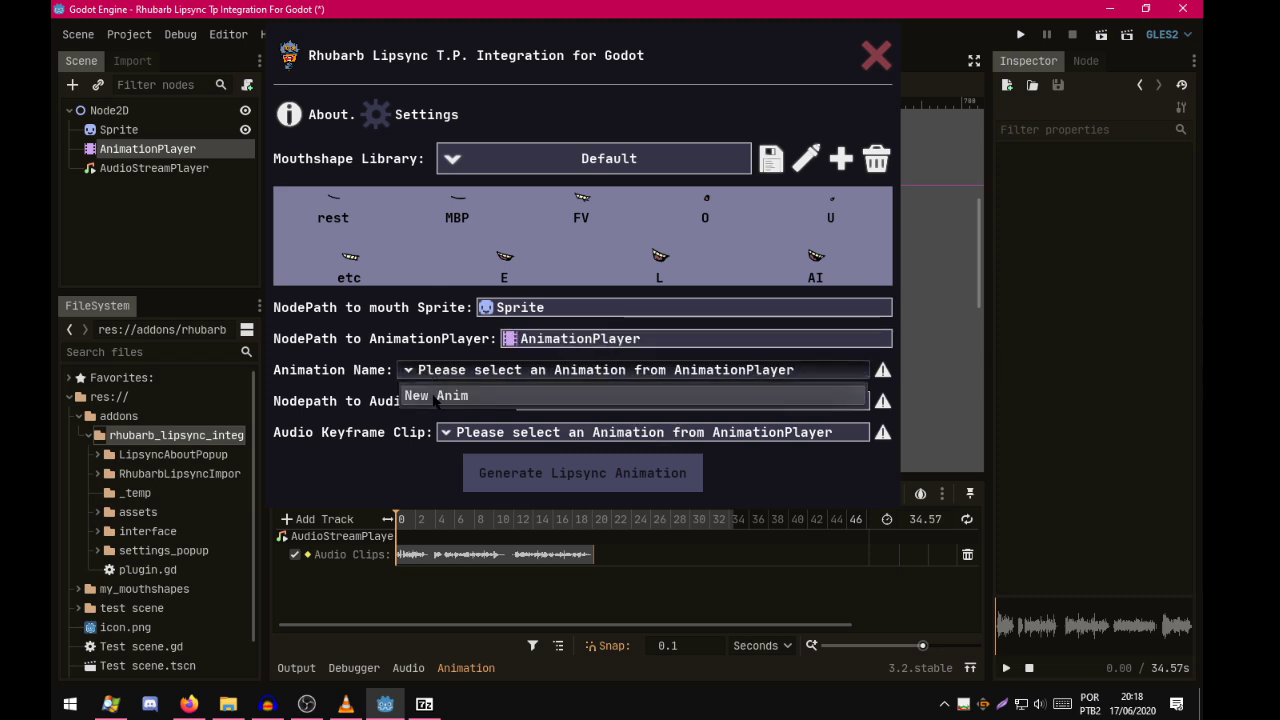
pyautogui.click(432, 394)
pyautogui.click(540, 401)
pyautogui.click(549, 427)
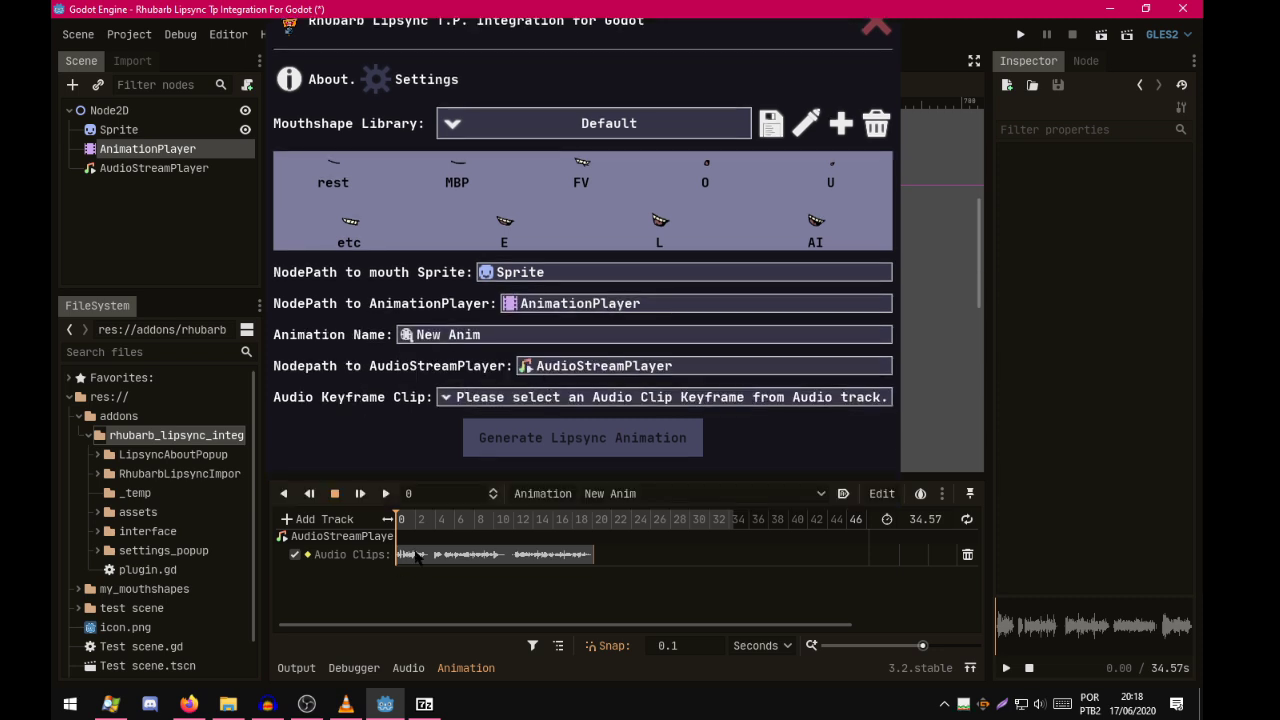
pyautogui.click(464, 397)
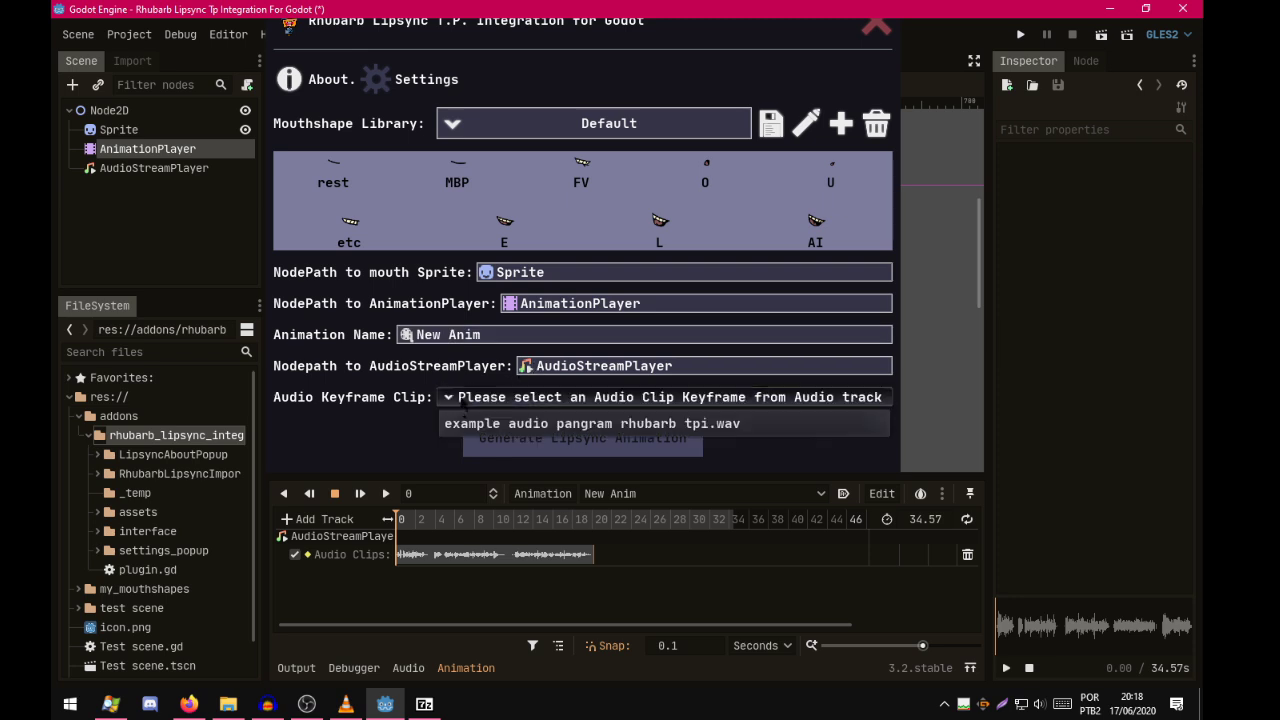
pyautogui.click(454, 428)
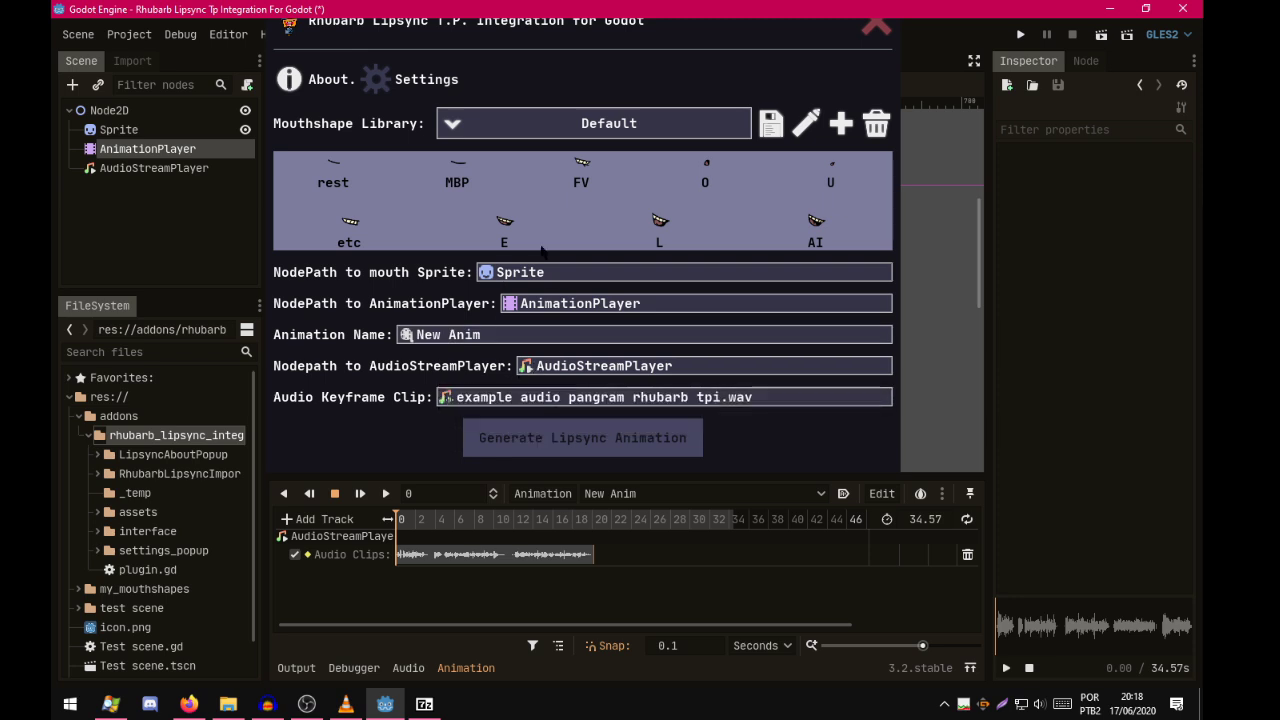
pyautogui.click(534, 443)
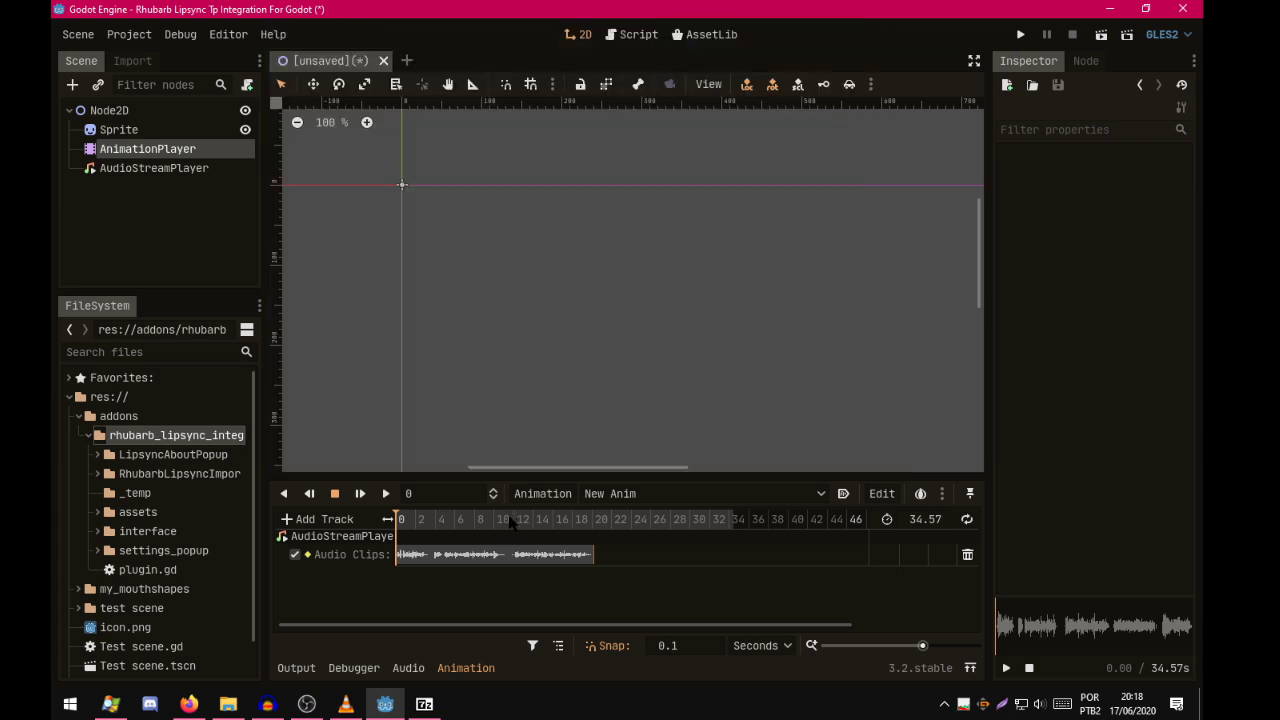
# Watch Rhubarb's progress in the Output log and system console, then inspect AnimationPlayer's new Sprite texture track.
pyautogui.click(298, 668)
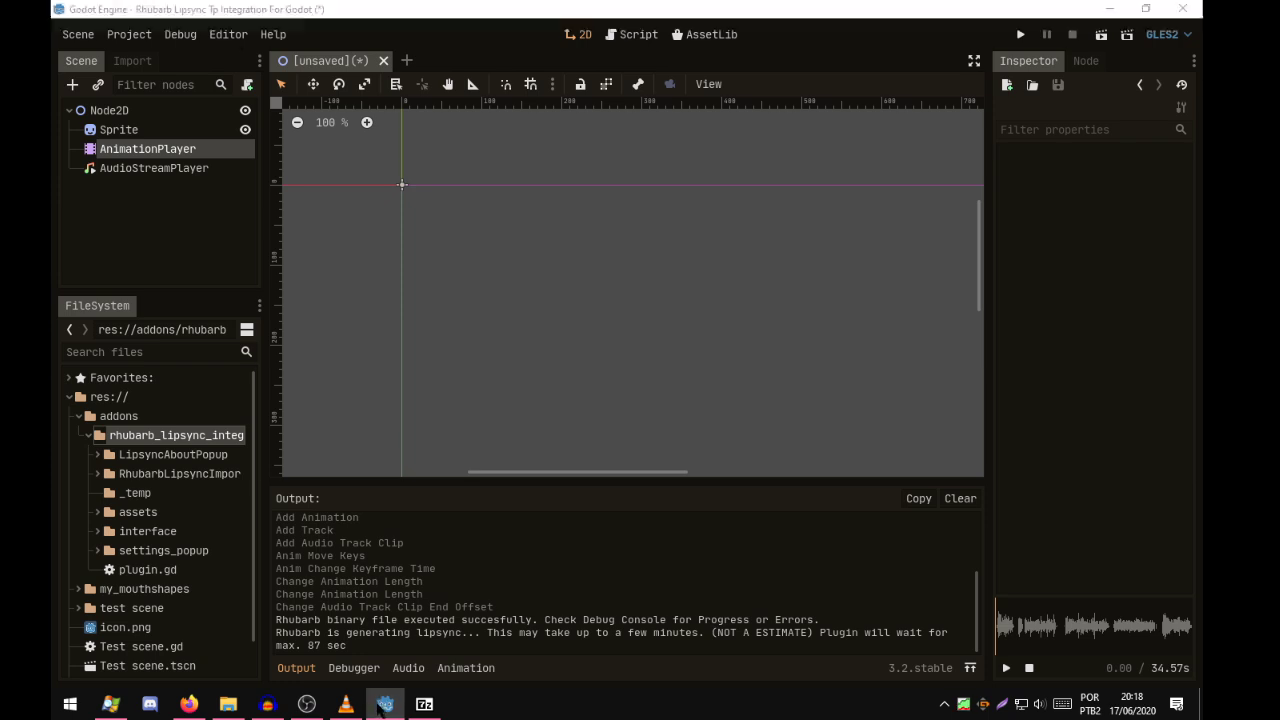
pyautogui.click(228, 34)
pyautogui.click(258, 156)
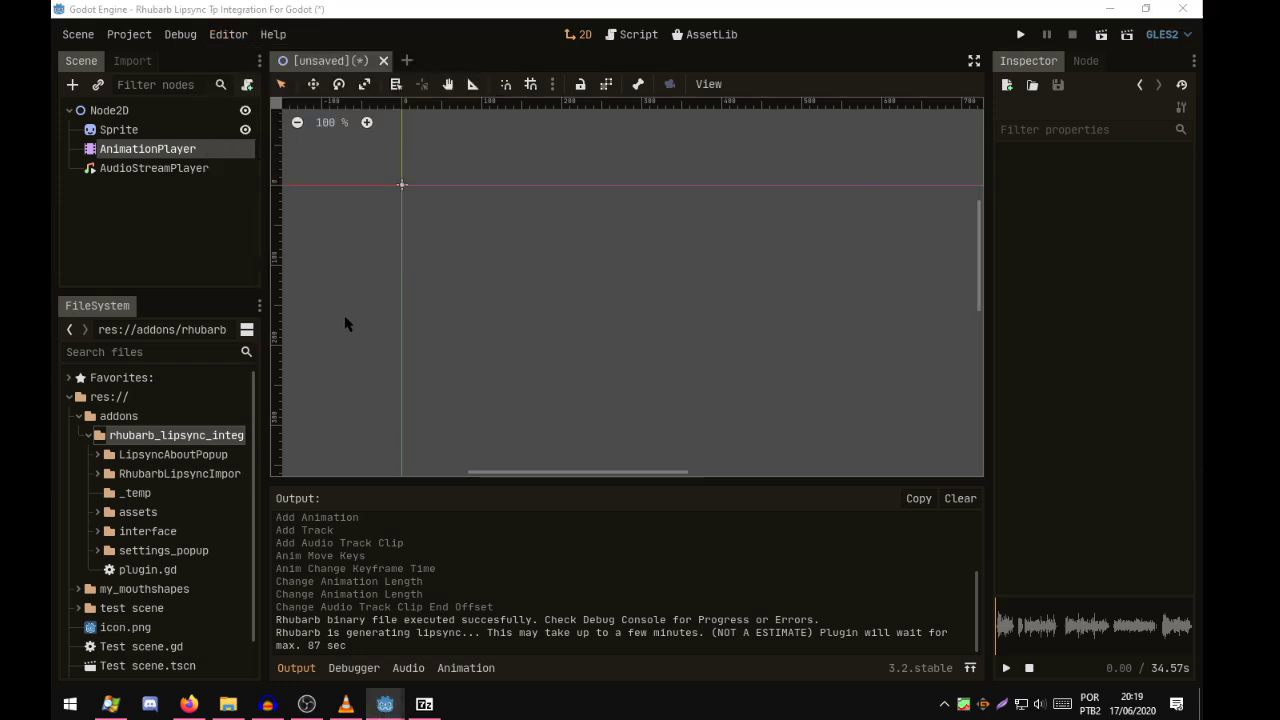
pyautogui.click(380, 702)
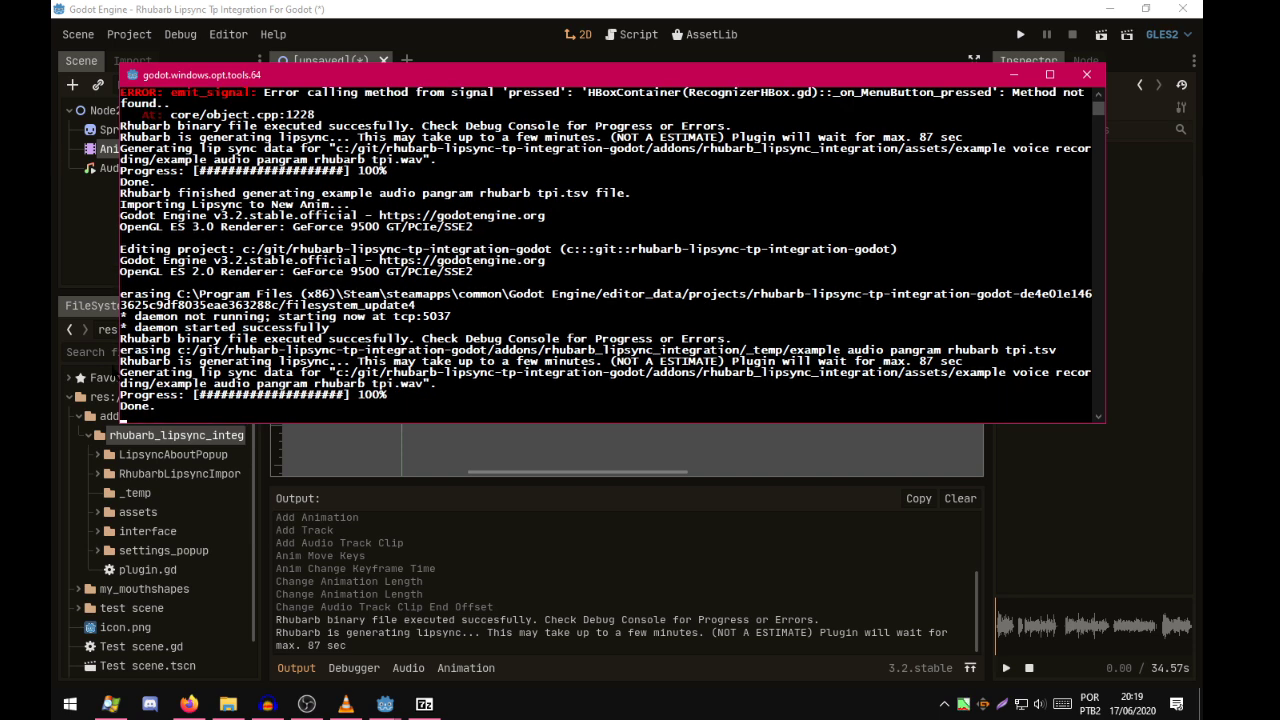
pyautogui.click(978, 597)
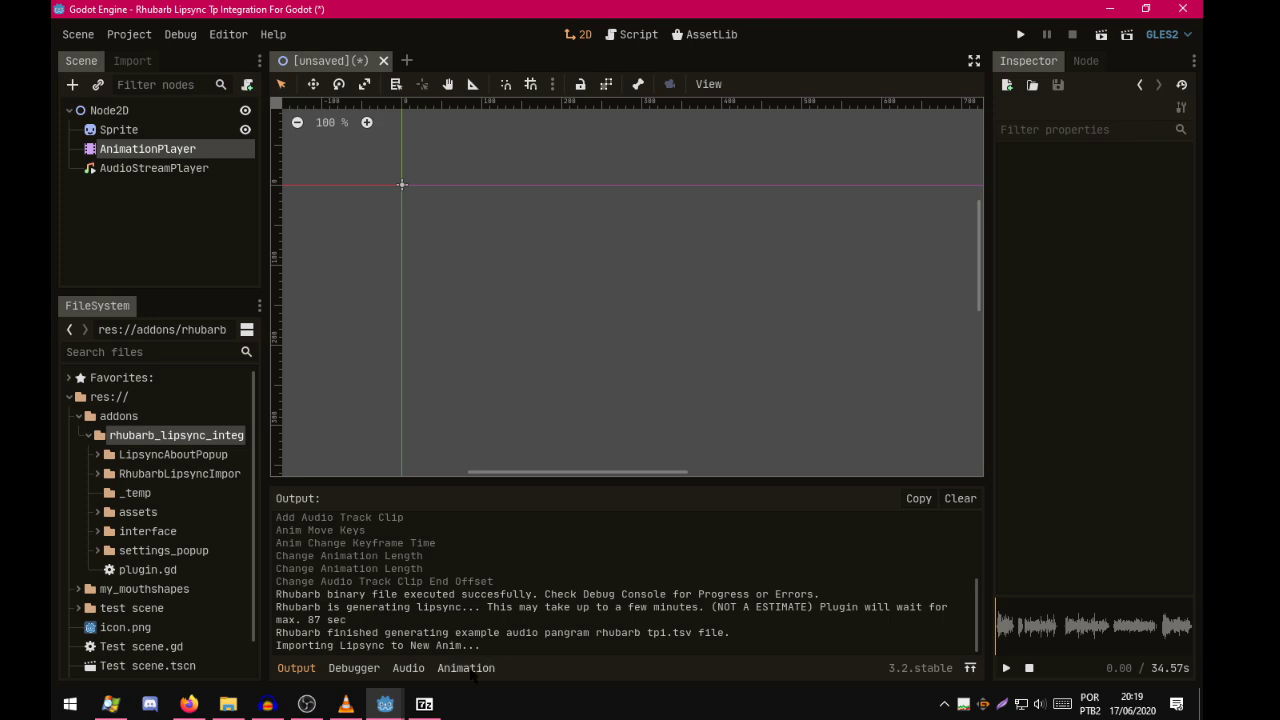
pyautogui.click(113, 148)
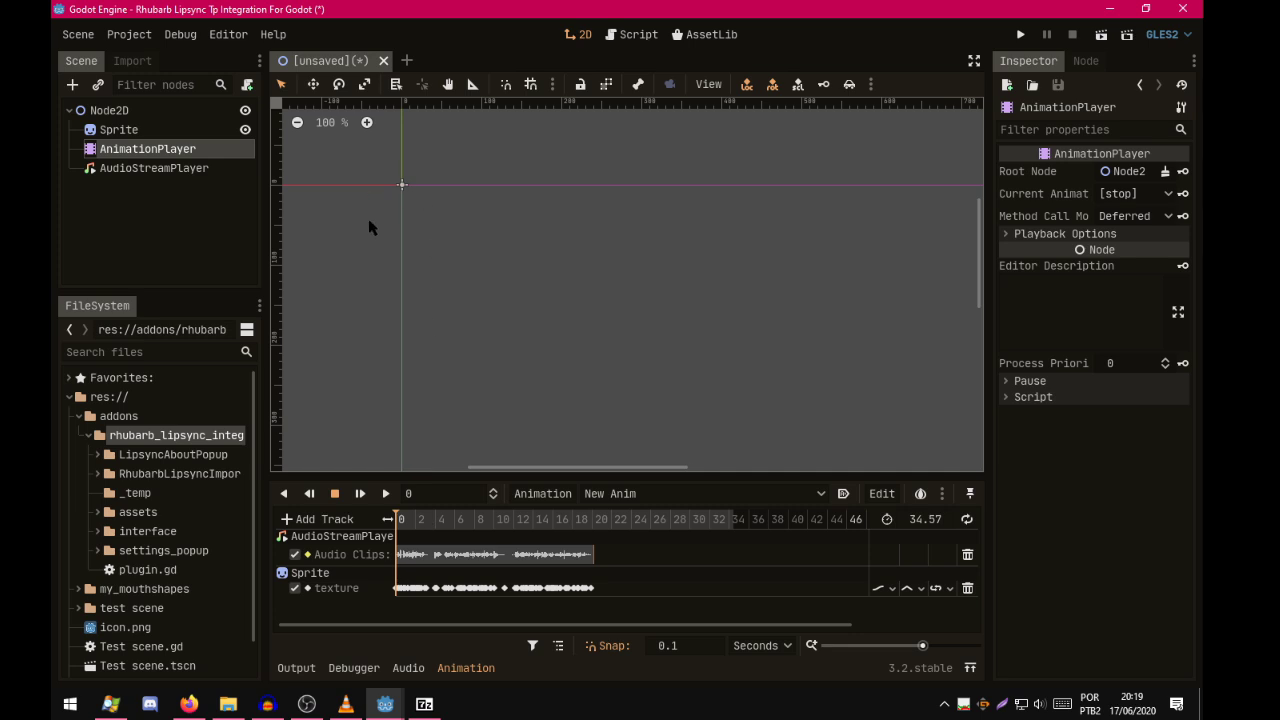
# Drag the mouth Sprite off the origin, zoom in, and play New Anim with the AudioStreamPlayer.
pyautogui.click(401, 184)
pyautogui.moveTo(403, 246); pyautogui.dragTo(430, 220)
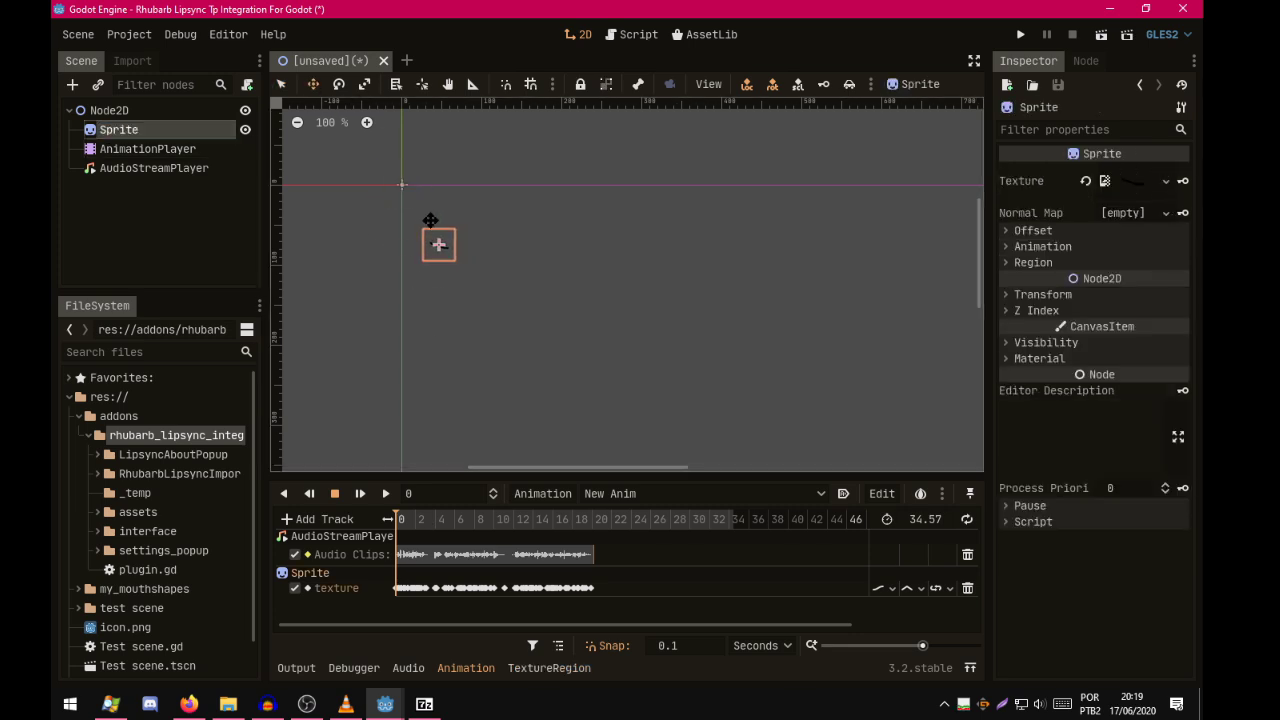
pyautogui.scroll(2, 430, 207)
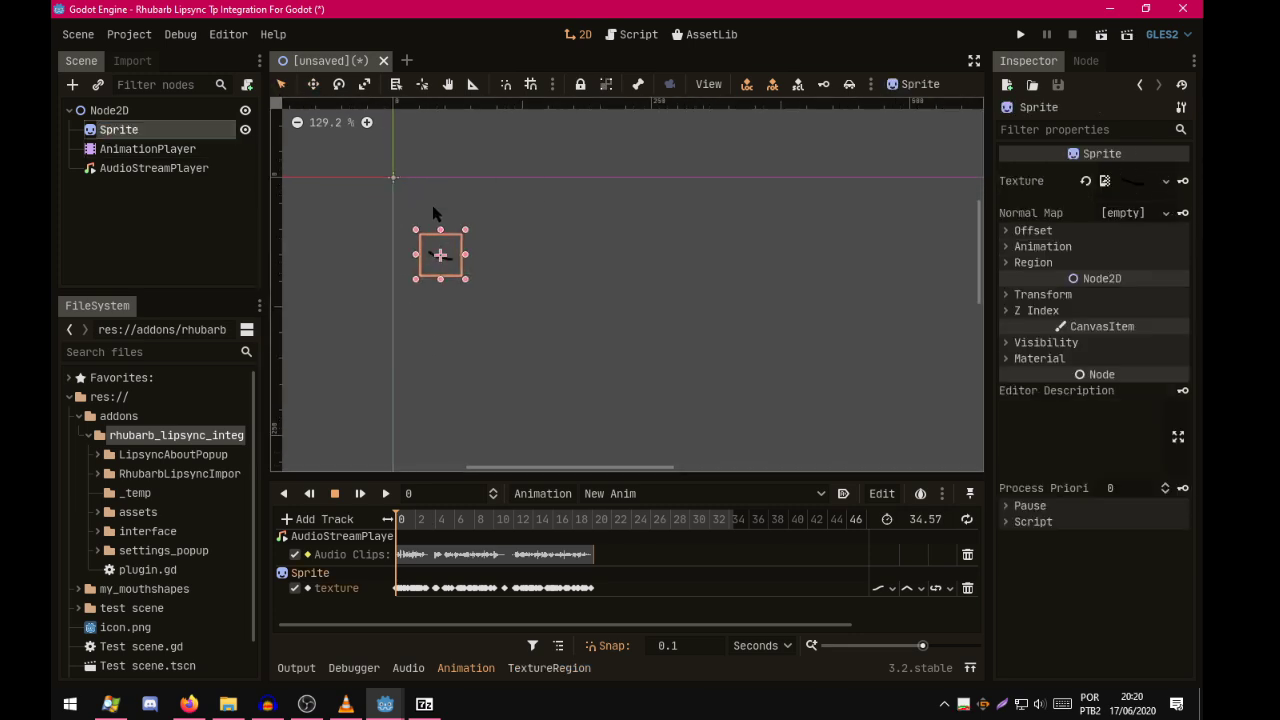
pyautogui.scroll(5, 428, 220)
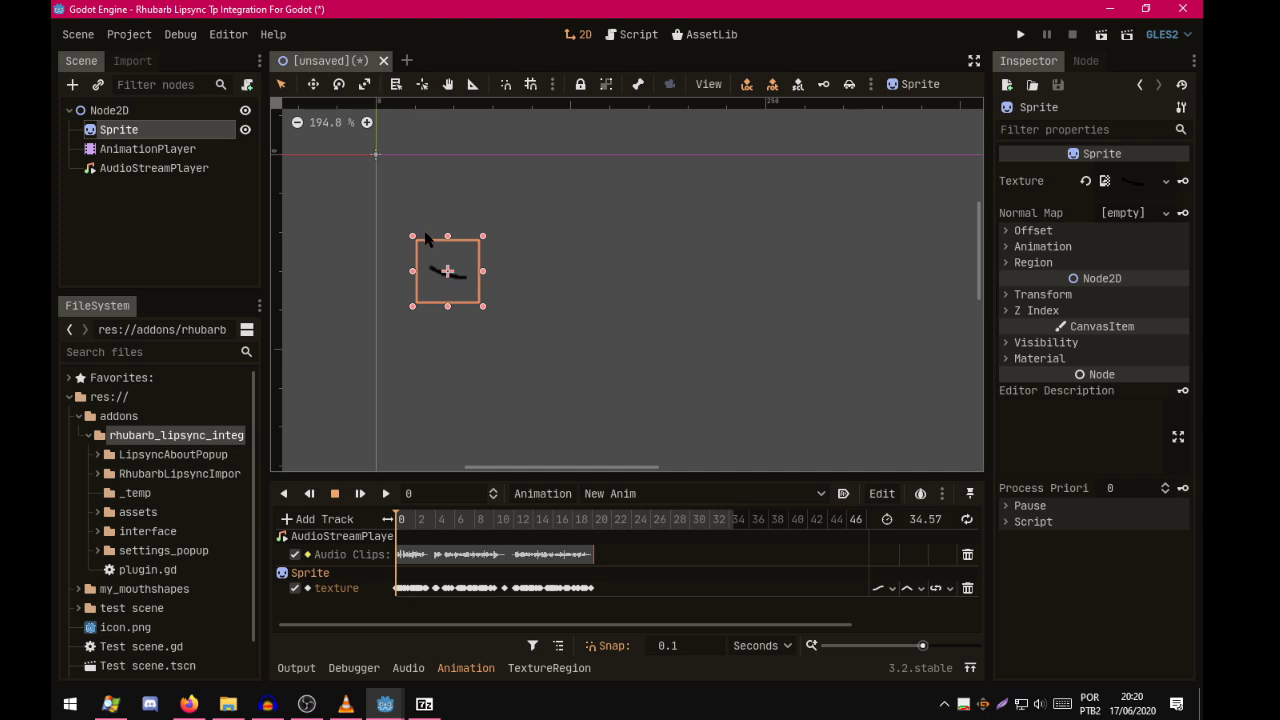
pyautogui.click(136, 168)
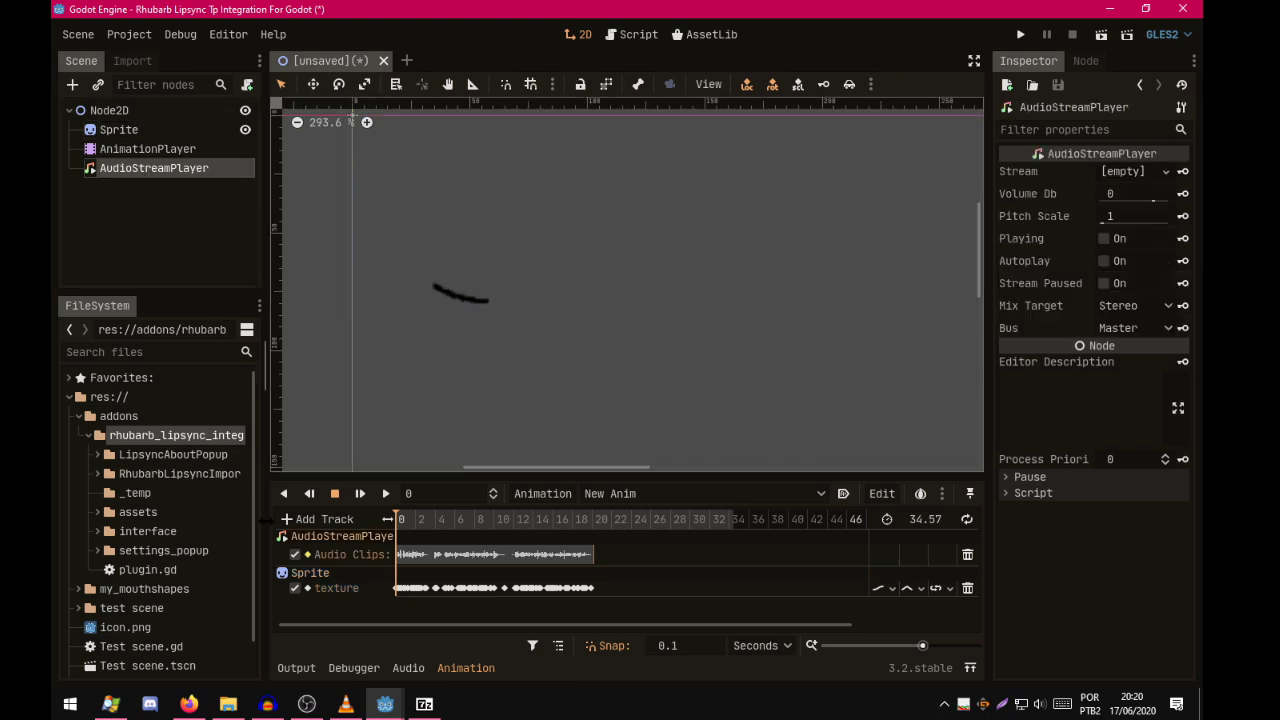
pyautogui.press('d')
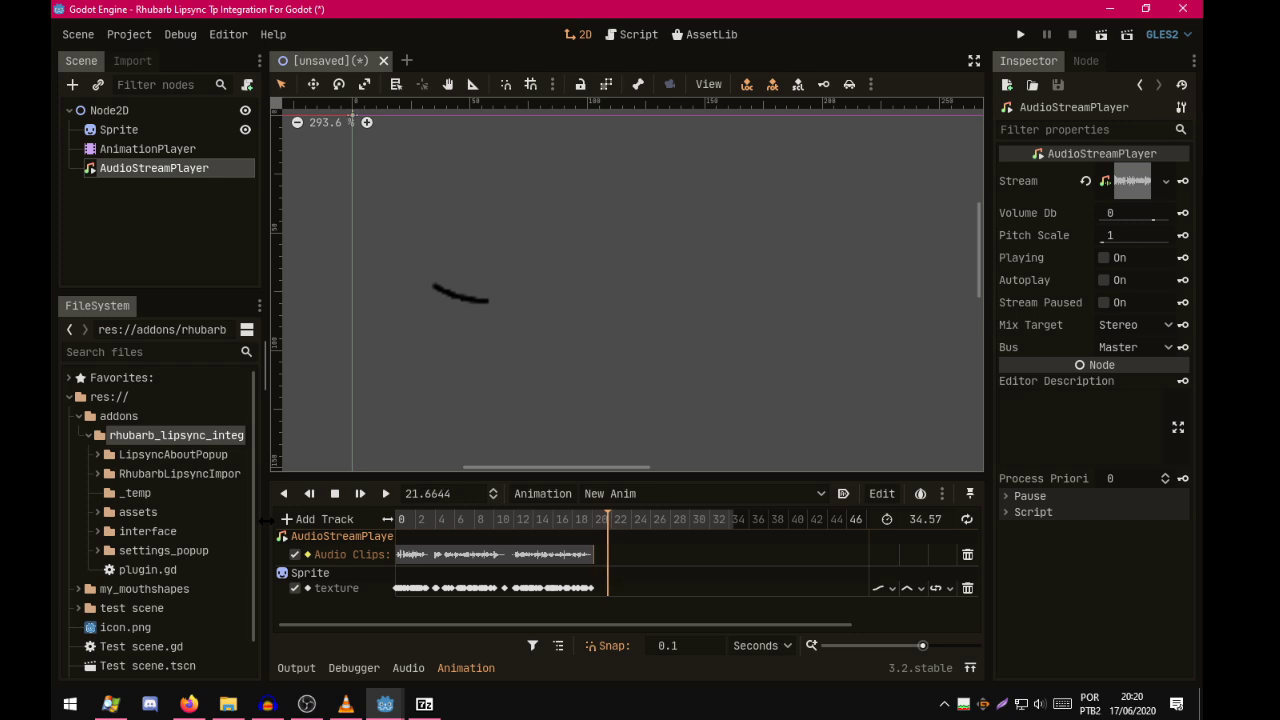
# Stop playback and add the example voice recording as a second key on the Audio Clips track.
pyautogui.click(335, 493)
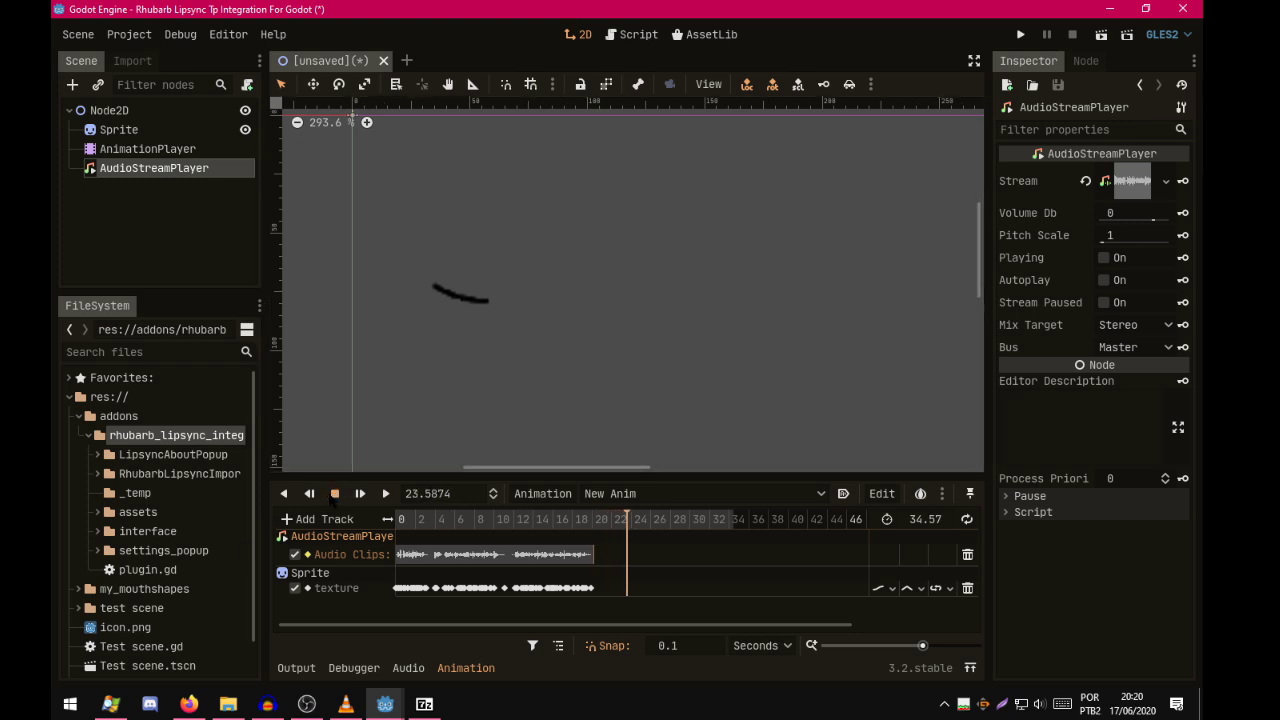
pyautogui.click(98, 474)
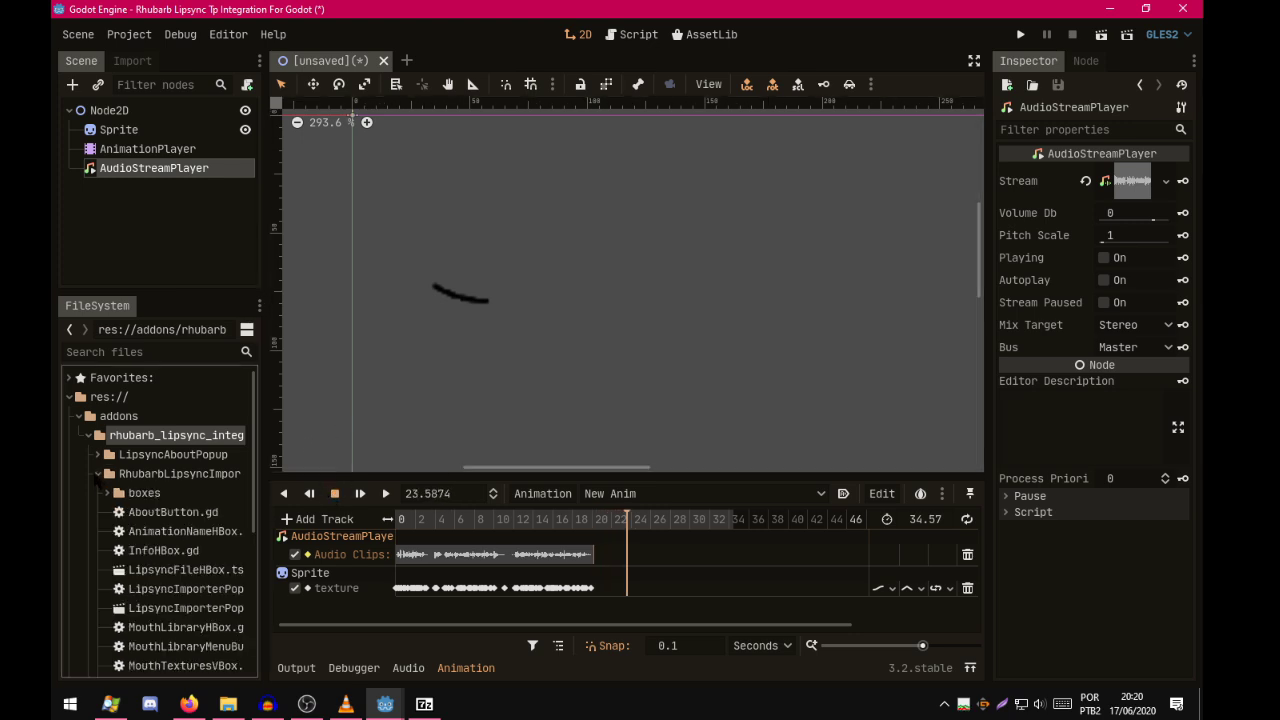
pyautogui.scroll(-3, 213, 470)
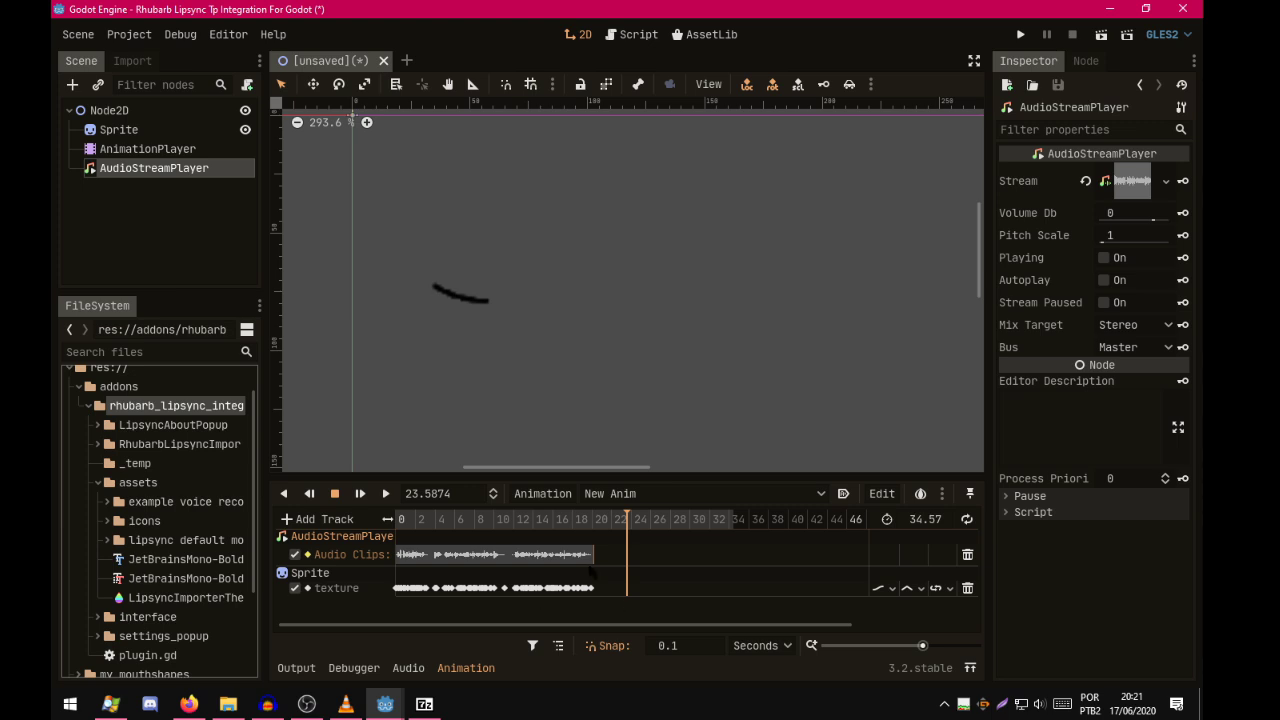
pyautogui.click(107, 501)
pyautogui.moveTo(135, 525); pyautogui.dragTo(615, 516)
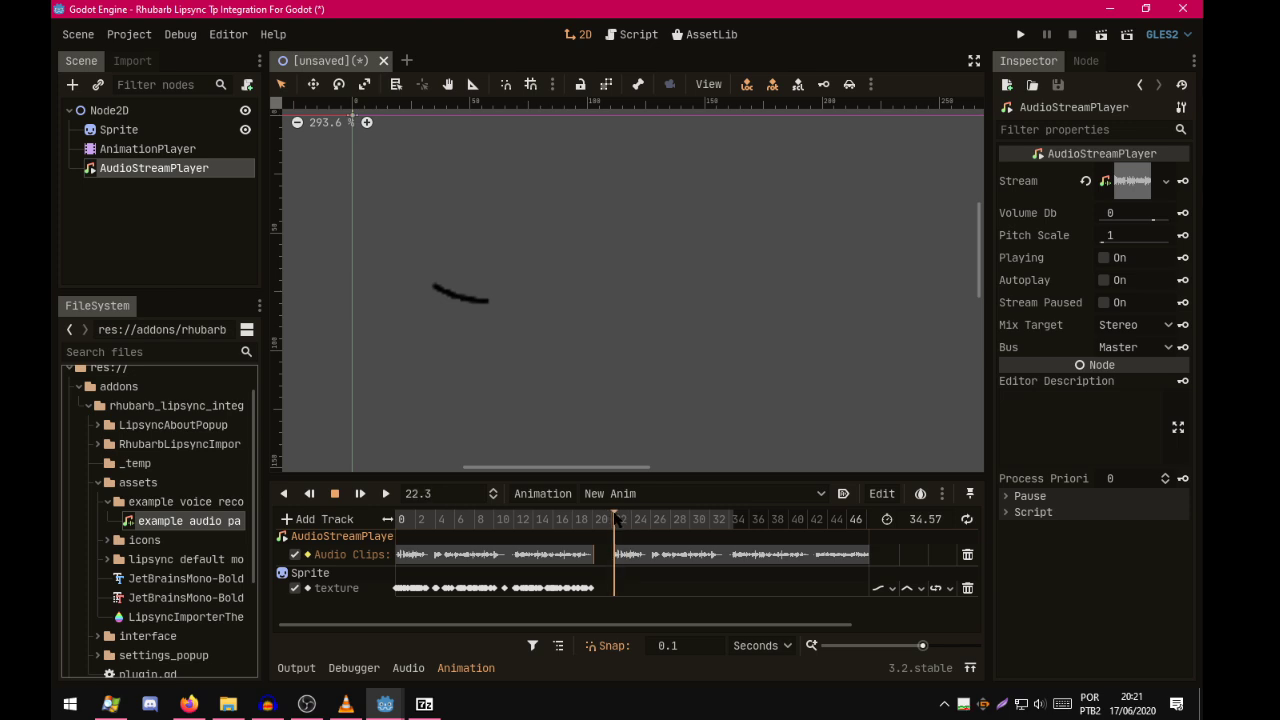
pyautogui.click(621, 555)
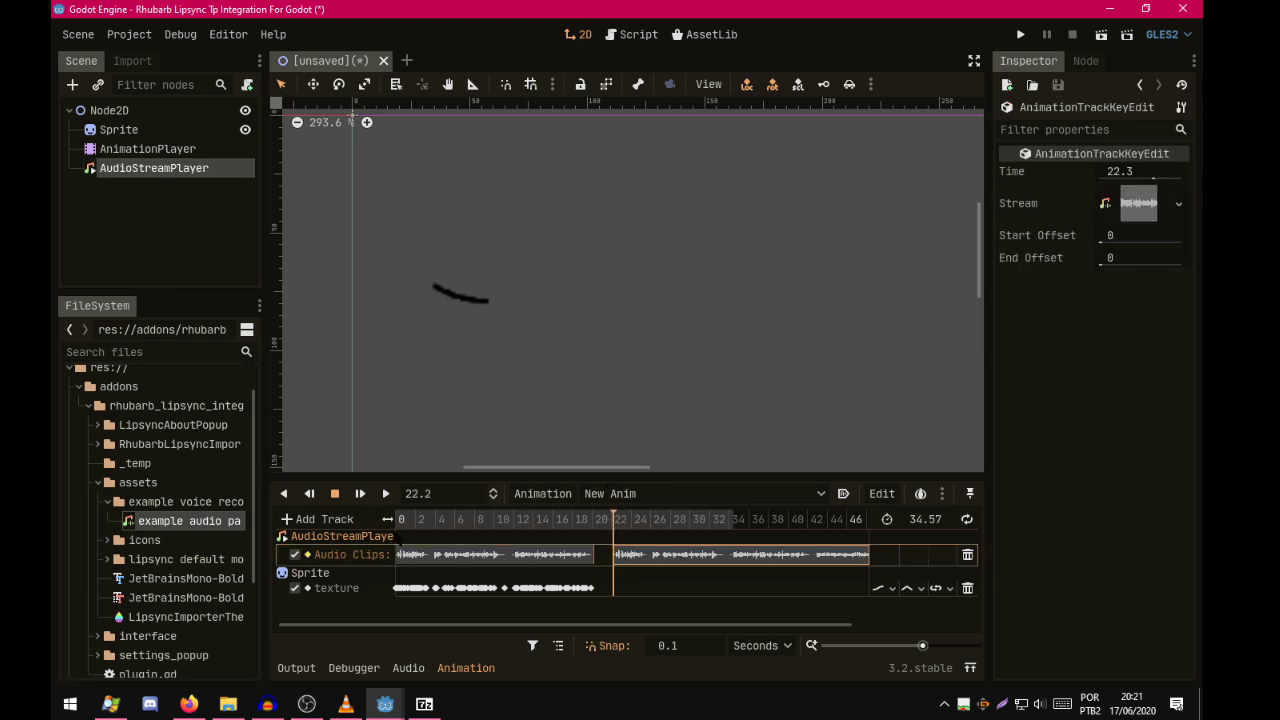
# Set the second audio clip's Start Offset to 20.
pyautogui.moveTo(604, 518); pyautogui.dragTo(612, 548)
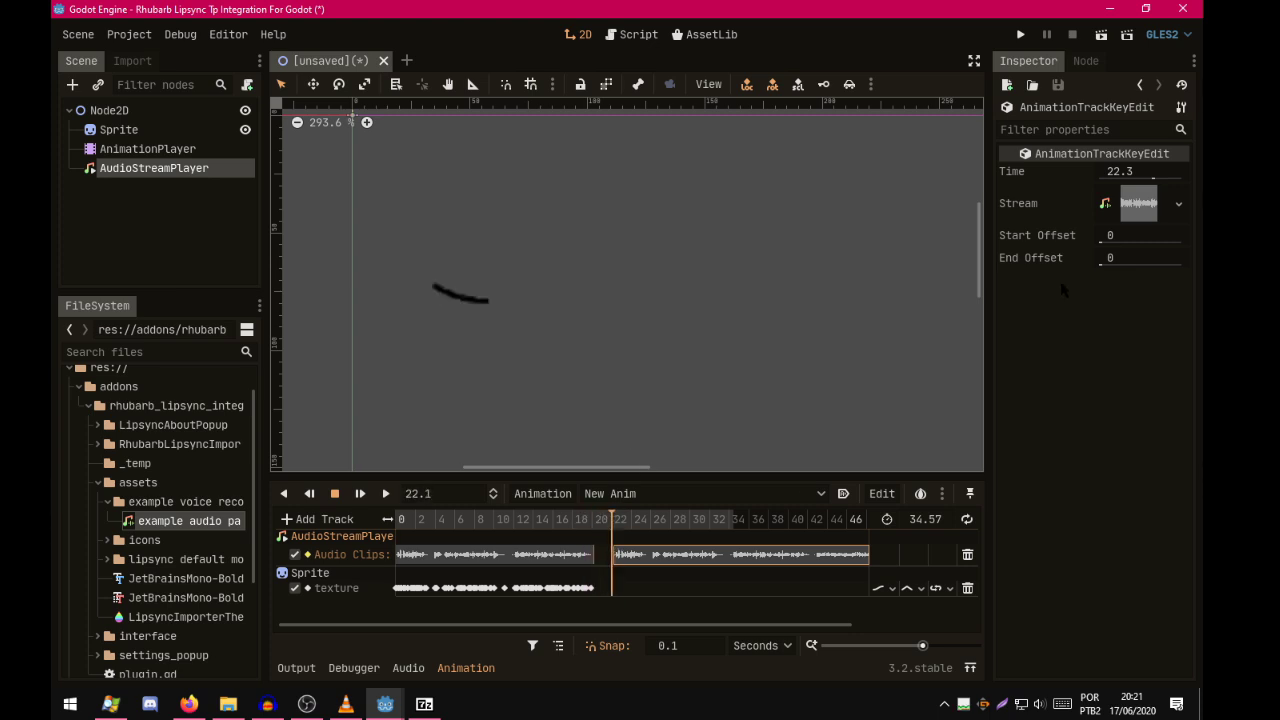
pyautogui.click(1122, 235)
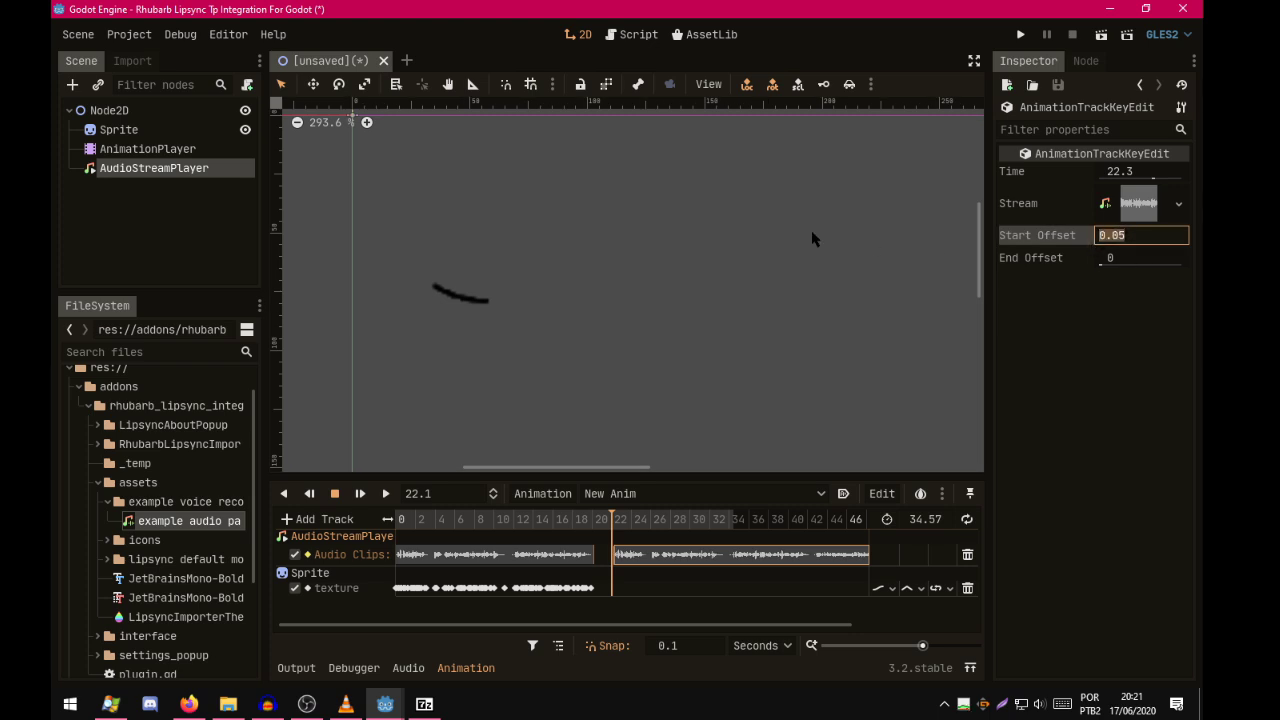
pyautogui.write('20')
pyautogui.press('Return')
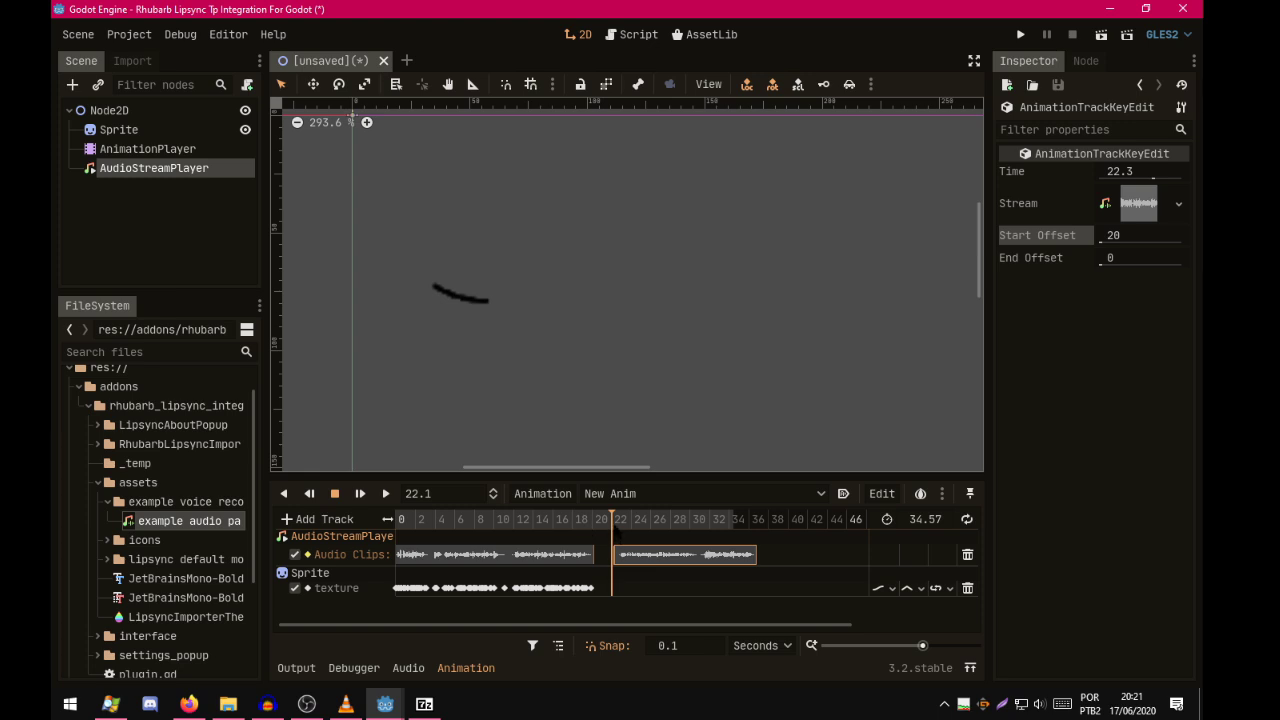
# Move the trimmed second clip to start at 20.2 s and play the transition to check it.
pyautogui.moveTo(614, 531); pyautogui.dragTo(605, 530)
pyautogui.moveTo(922, 645)
pyautogui.mouseDown()
pyautogui.moveTo(935, 646)
pyautogui.moveTo(918, 659)
pyautogui.mouseUp()
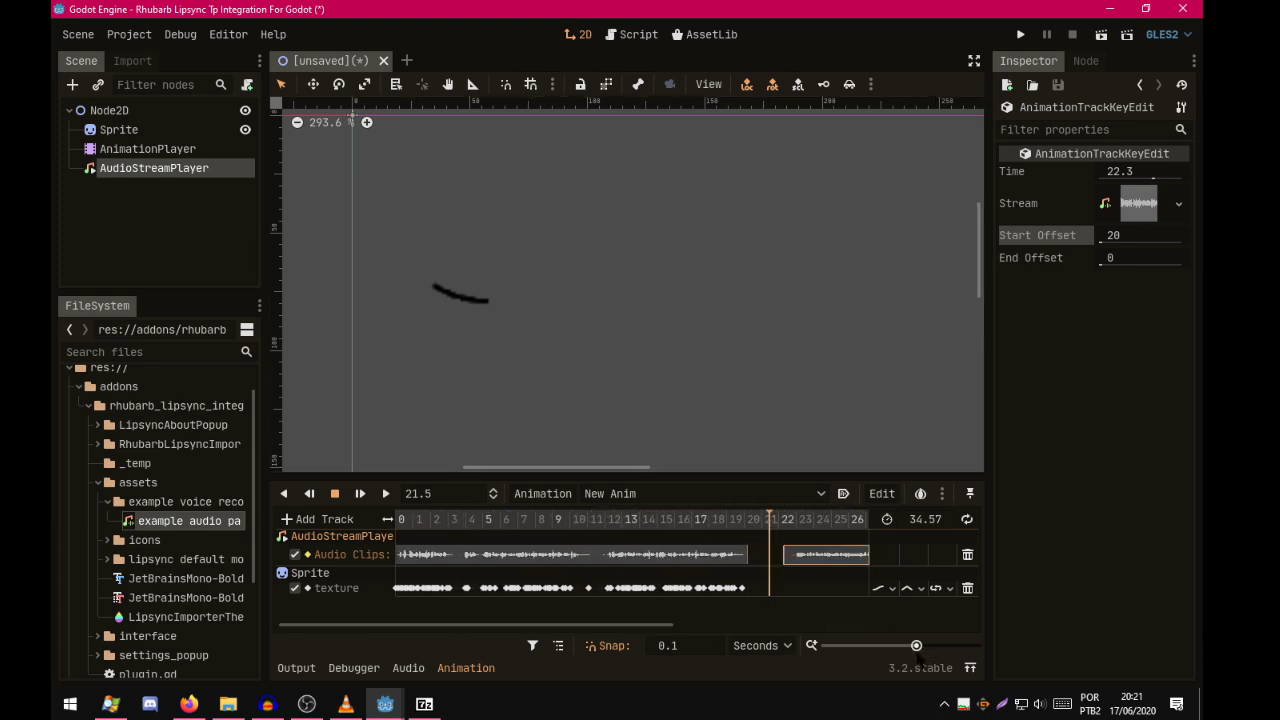
pyautogui.moveTo(560, 625); pyautogui.dragTo(682, 625)
pyautogui.click(628, 525)
pyautogui.click(623, 525)
pyautogui.moveTo(750, 555); pyautogui.dragTo(715, 556)
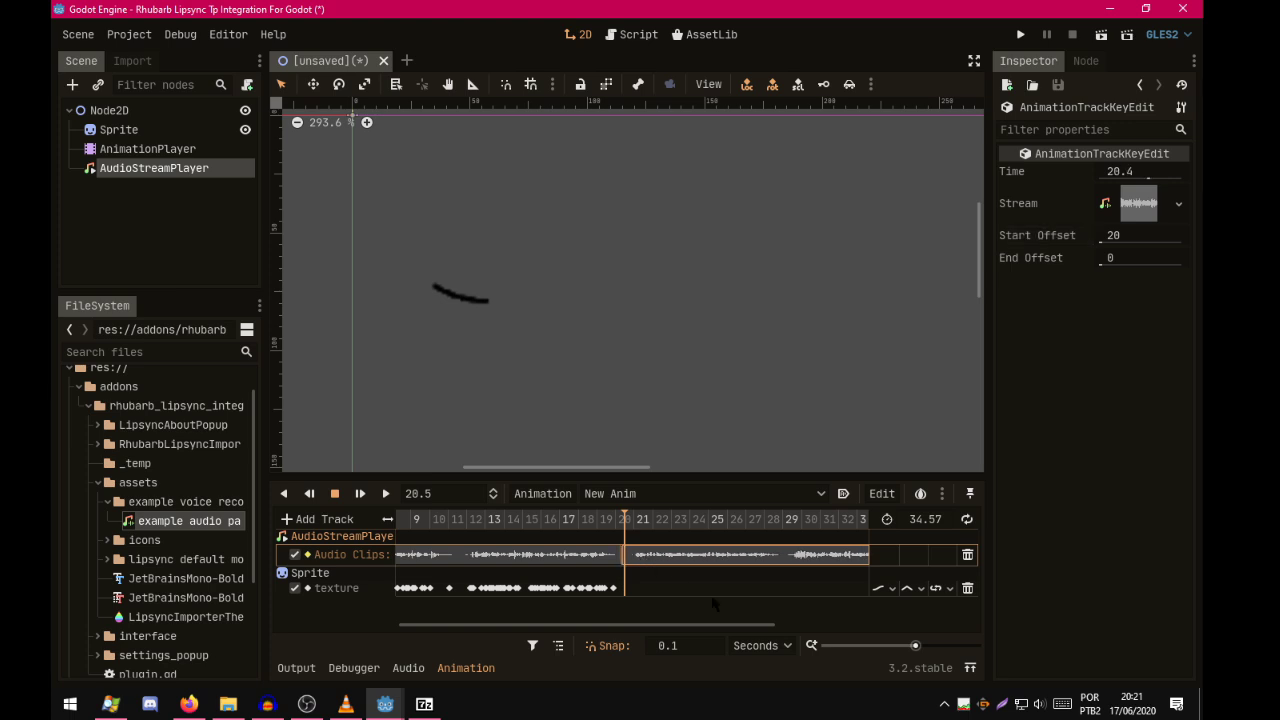
pyautogui.keyDown('ctrl'); pyautogui.scroll(-1, 713, 603); pyautogui.keyUp('ctrl')
pyautogui.moveTo(560, 520)
pyautogui.mouseDown()
pyautogui.moveTo(600, 520)
pyautogui.moveTo(556, 527)
pyautogui.mouseUp()
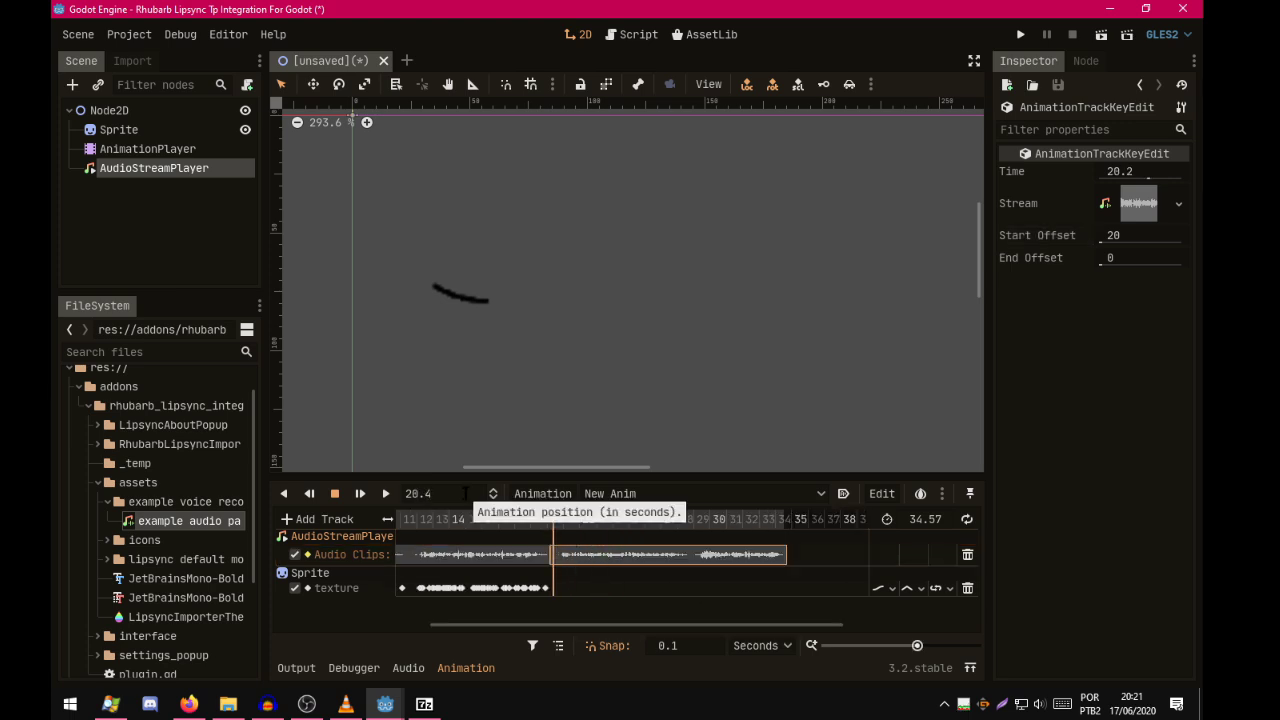
pyautogui.press('d')
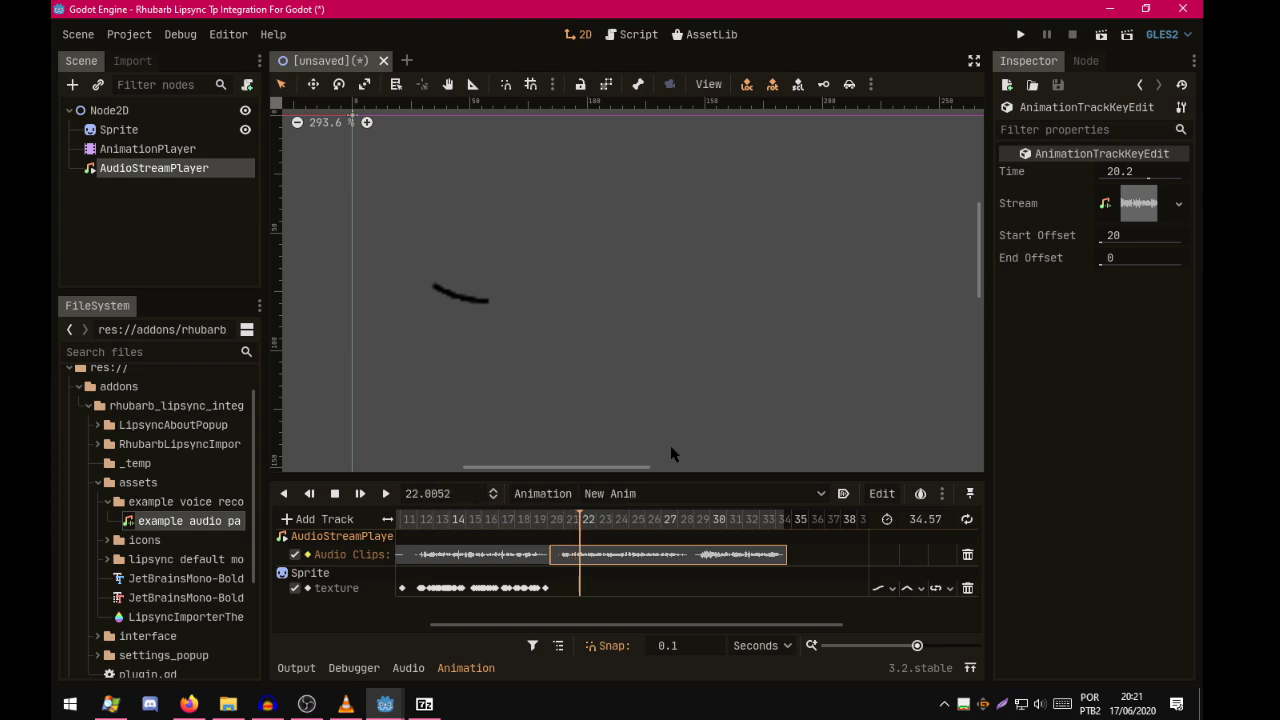
pyautogui.press('s')
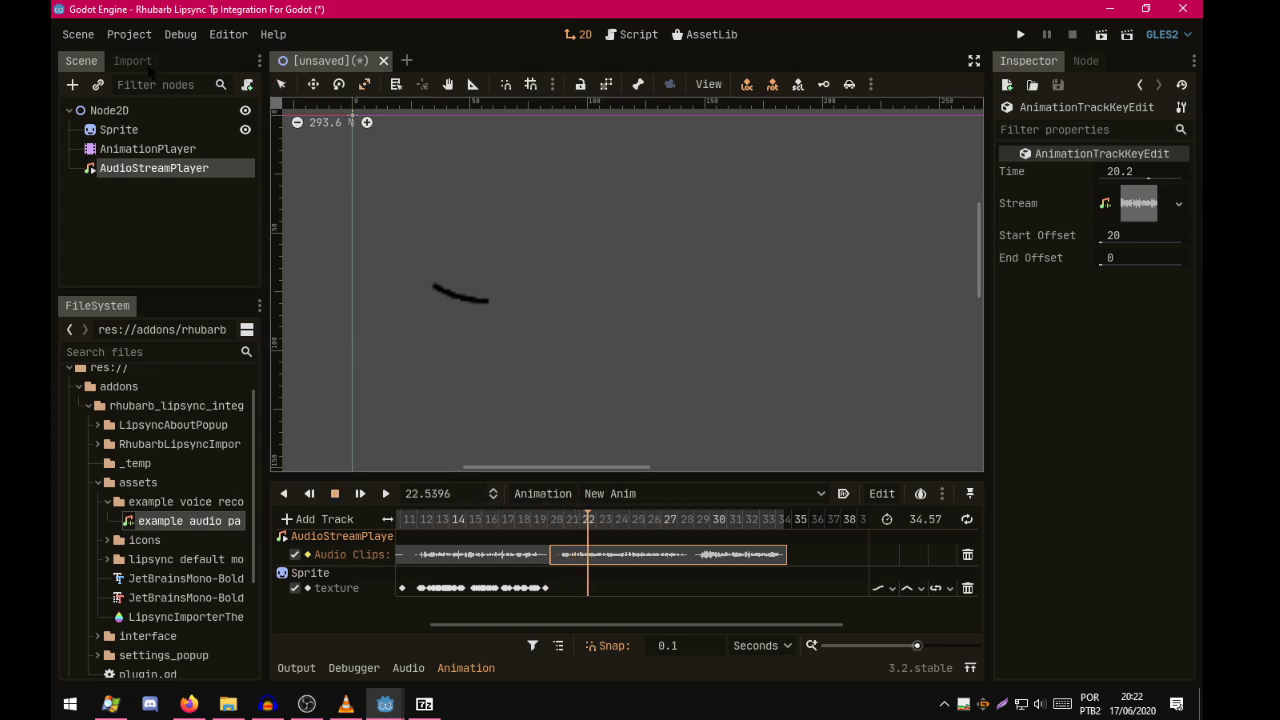
# Open the Rhubarb Lipsync TPI tool from Project > Tools and move its window aside.
pyautogui.click(133, 40)
pyautogui.moveTo(186, 176)
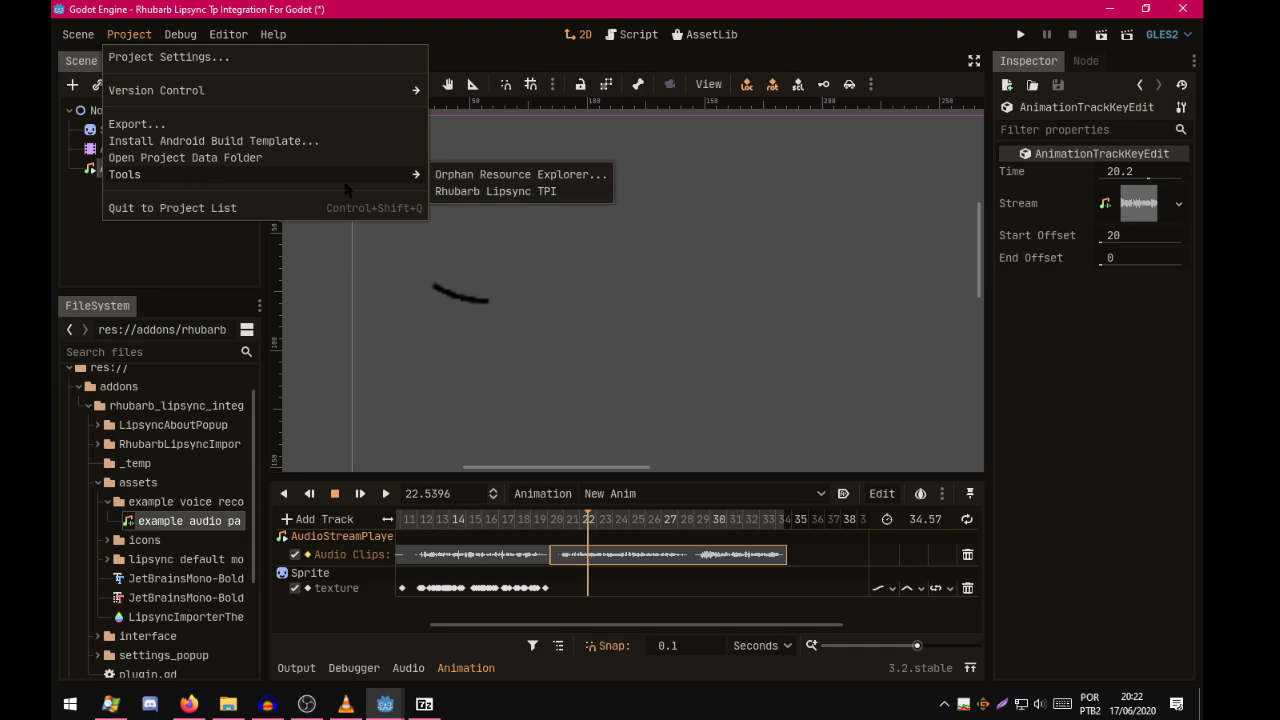
pyautogui.click(452, 192)
pyautogui.moveTo(452, 157); pyautogui.dragTo(482, 79)
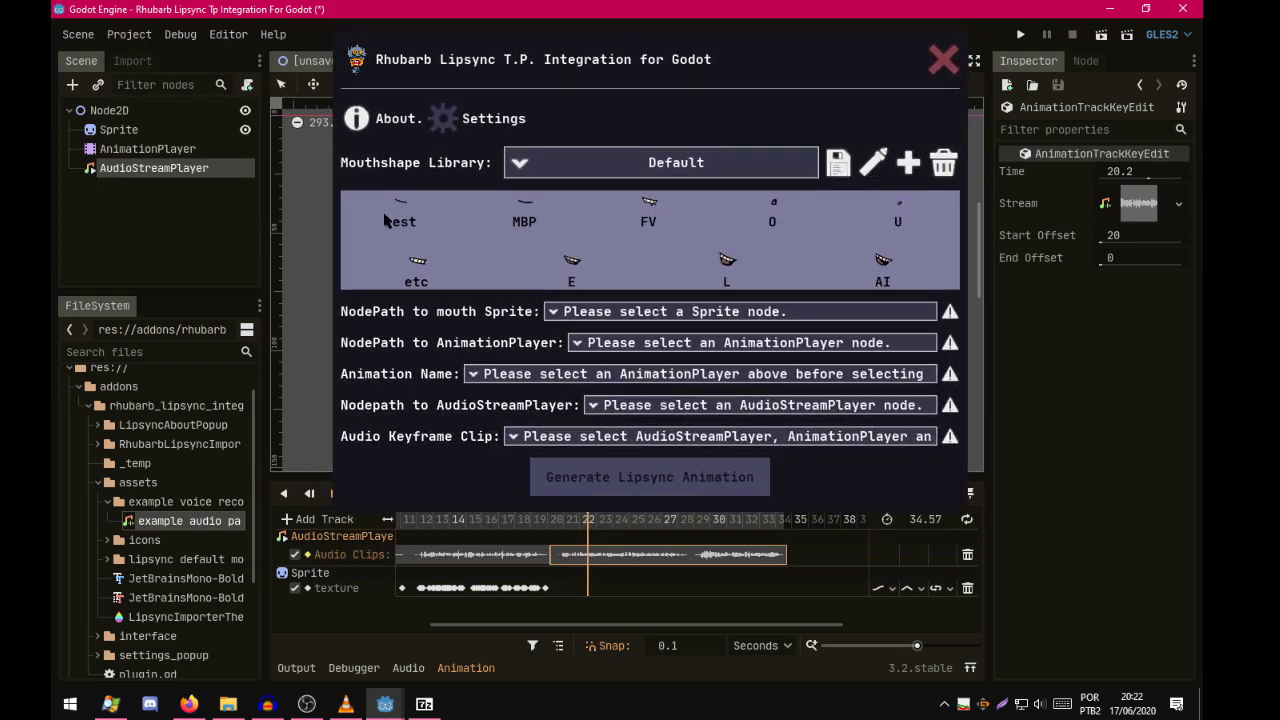
# Switch the plugin's speech recognizer from pocketSphinx to phonetic in its Settings.
pyautogui.click(448, 124)
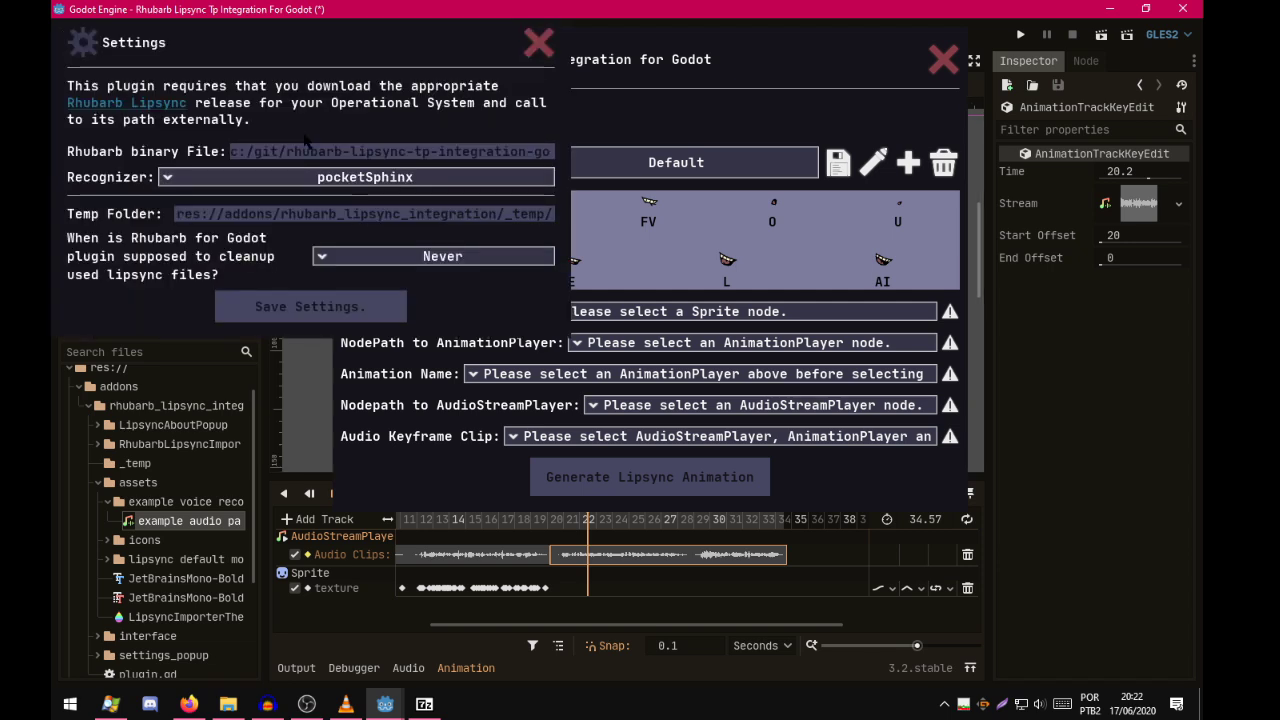
pyautogui.click(214, 180)
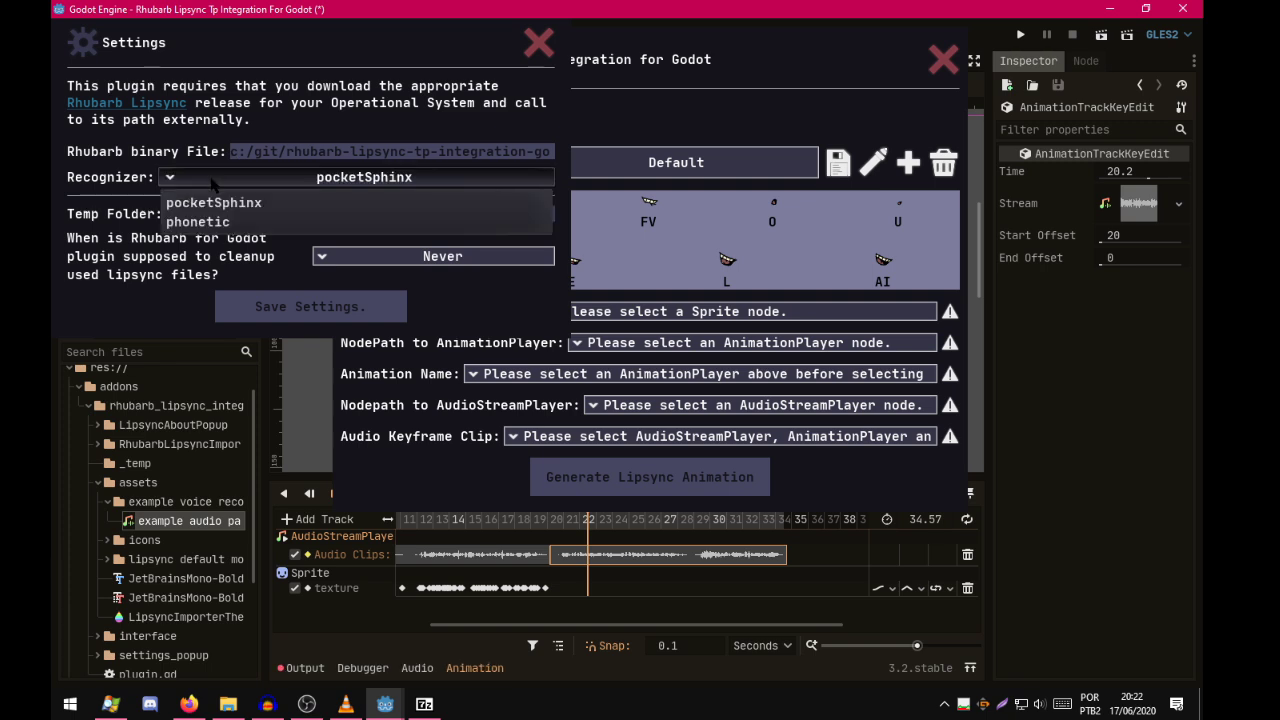
pyautogui.click(212, 222)
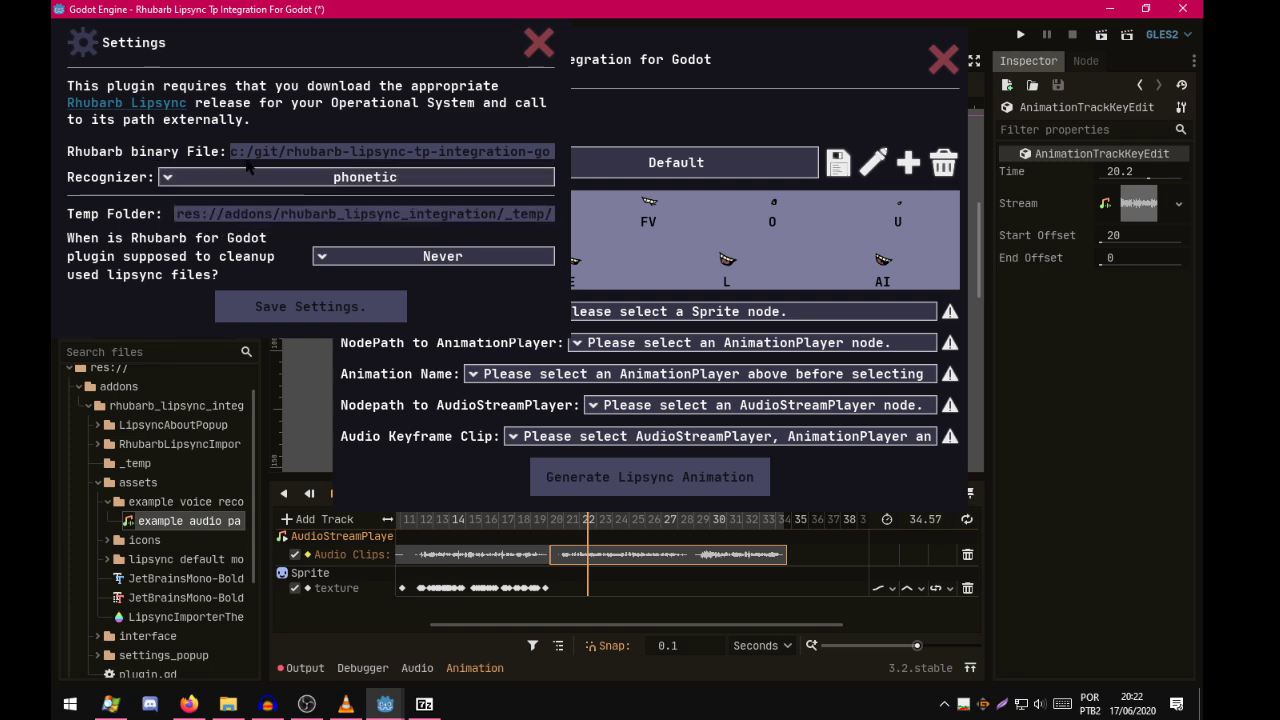
pyautogui.click(352, 330)
# Pick Sprite, AnimationPlayer, New Anim and AudioStreamPlayer in the lipsync dialog's dropdowns.
pyautogui.click(582, 314)
pyautogui.click(584, 337)
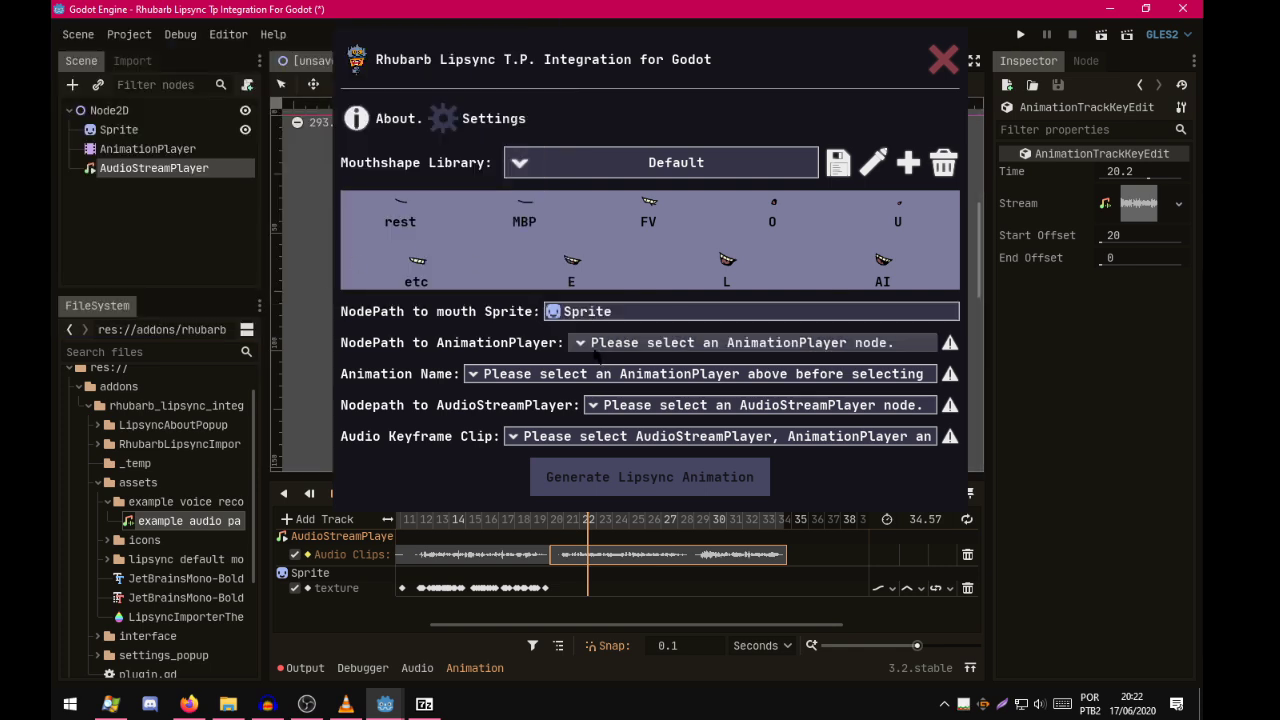
pyautogui.click(585, 342)
pyautogui.click(580, 367)
pyautogui.click(532, 375)
pyautogui.click(515, 399)
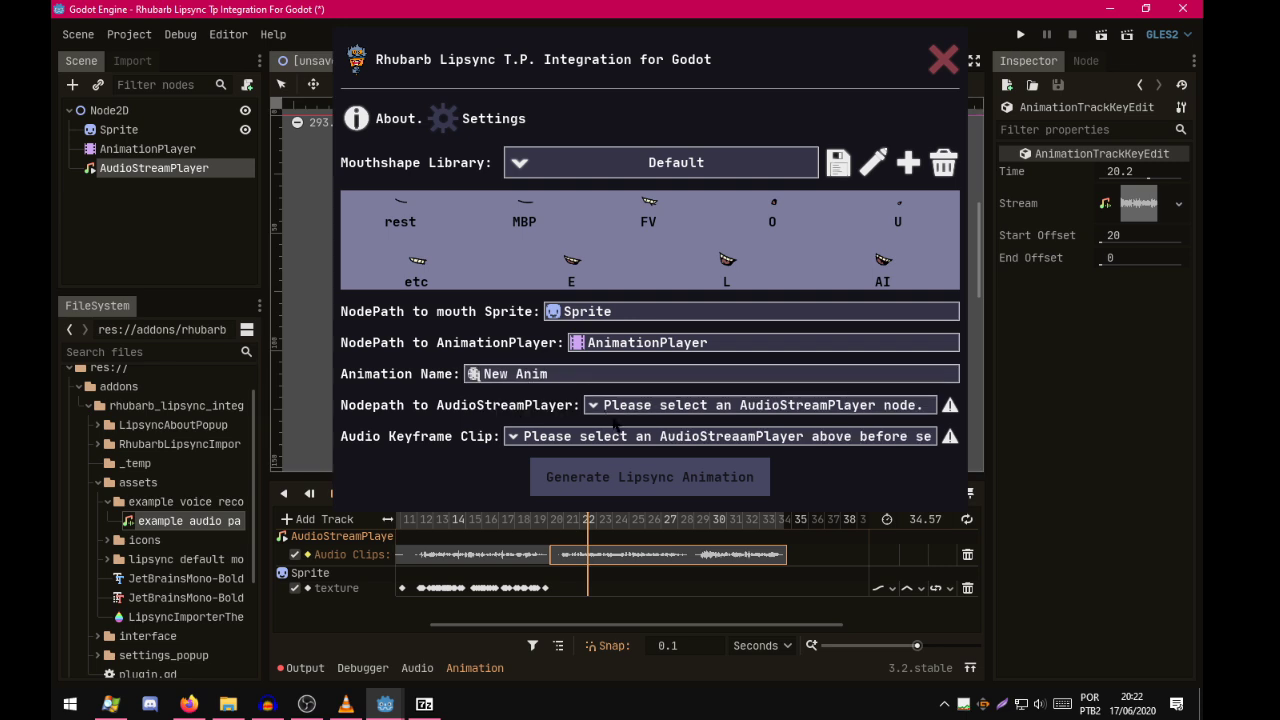
pyautogui.click(620, 405)
pyautogui.click(605, 429)
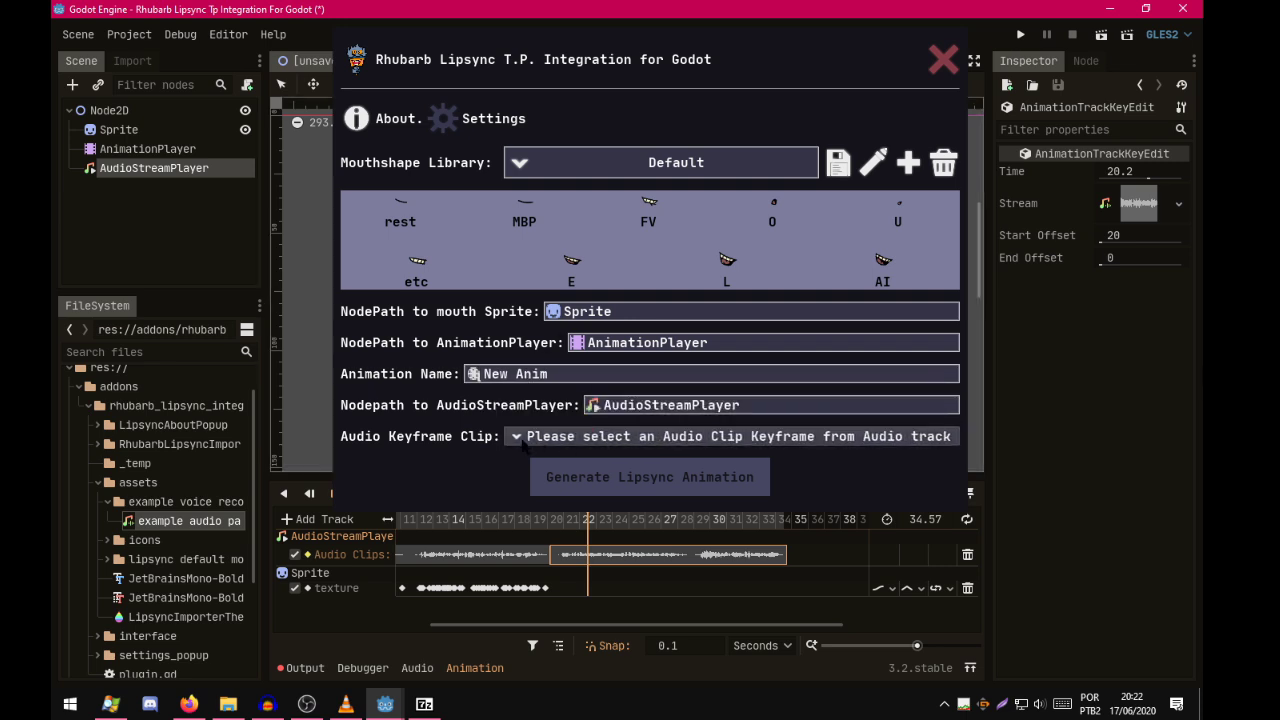
# Choose the second example pangram clip as the Audio Keyframe Clip.
pyautogui.click(521, 438)
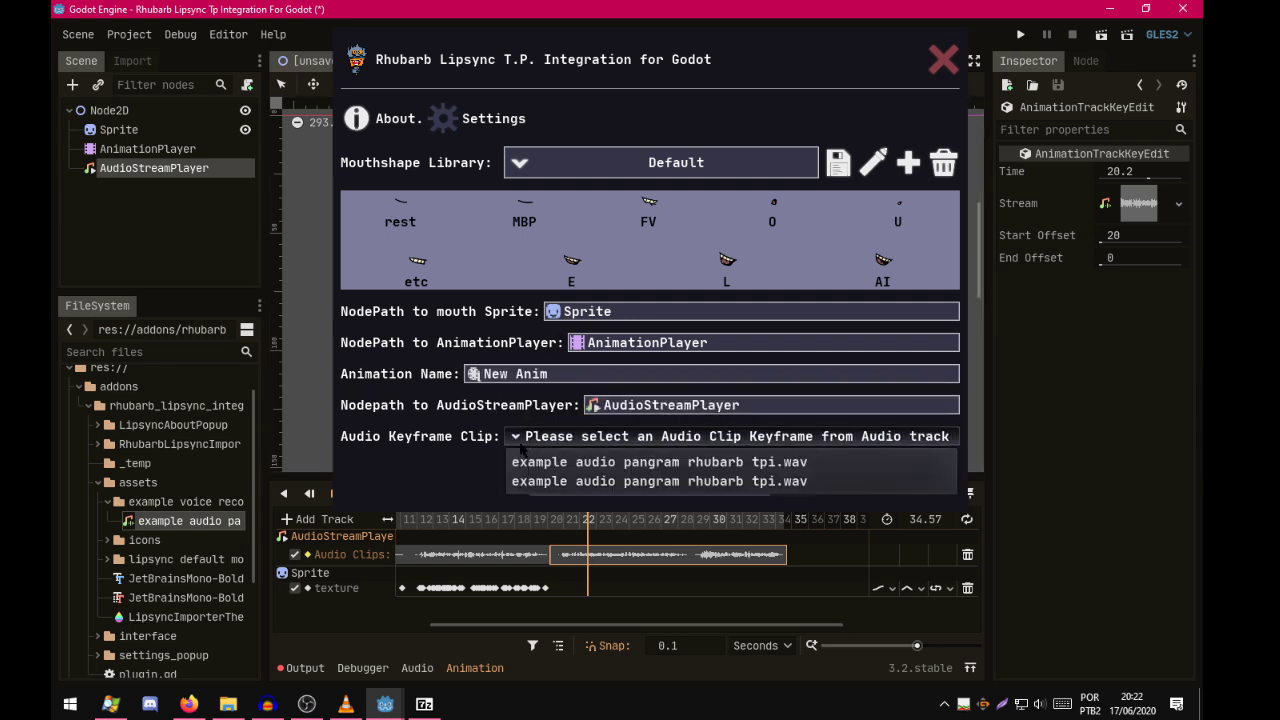
pyautogui.click(519, 482)
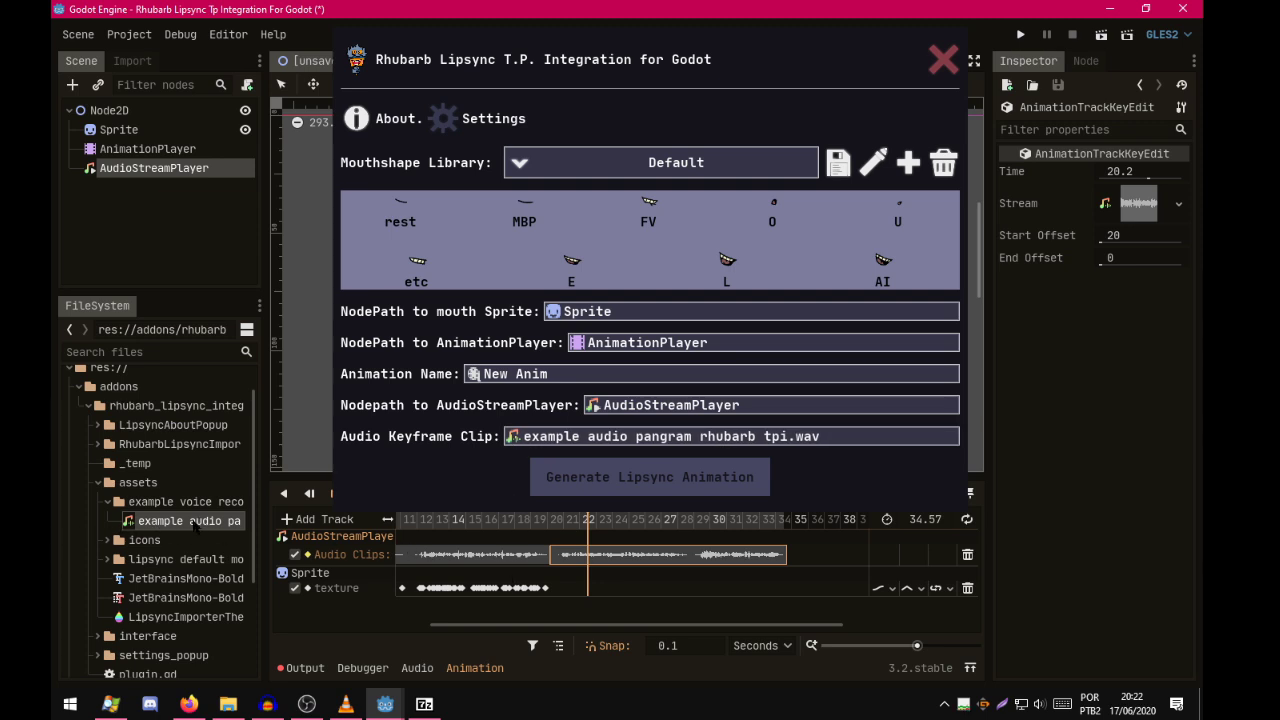
pyautogui.click(537, 442)
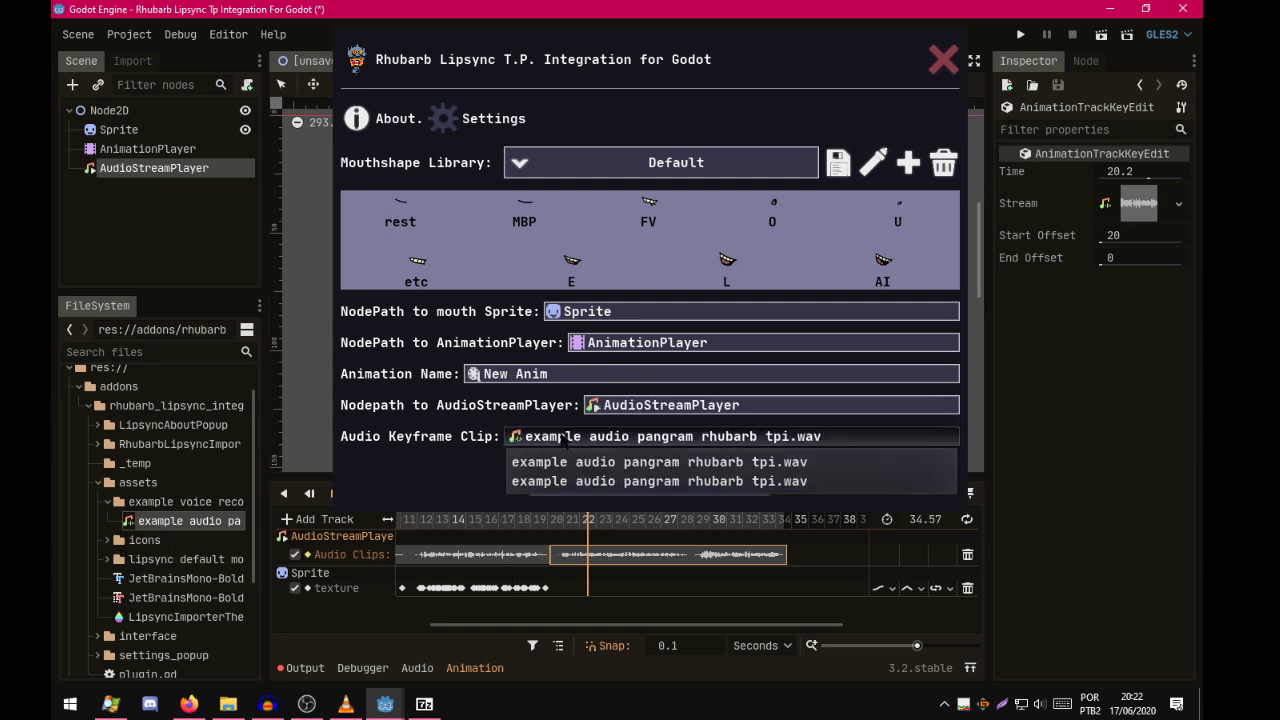
pyautogui.click(540, 462)
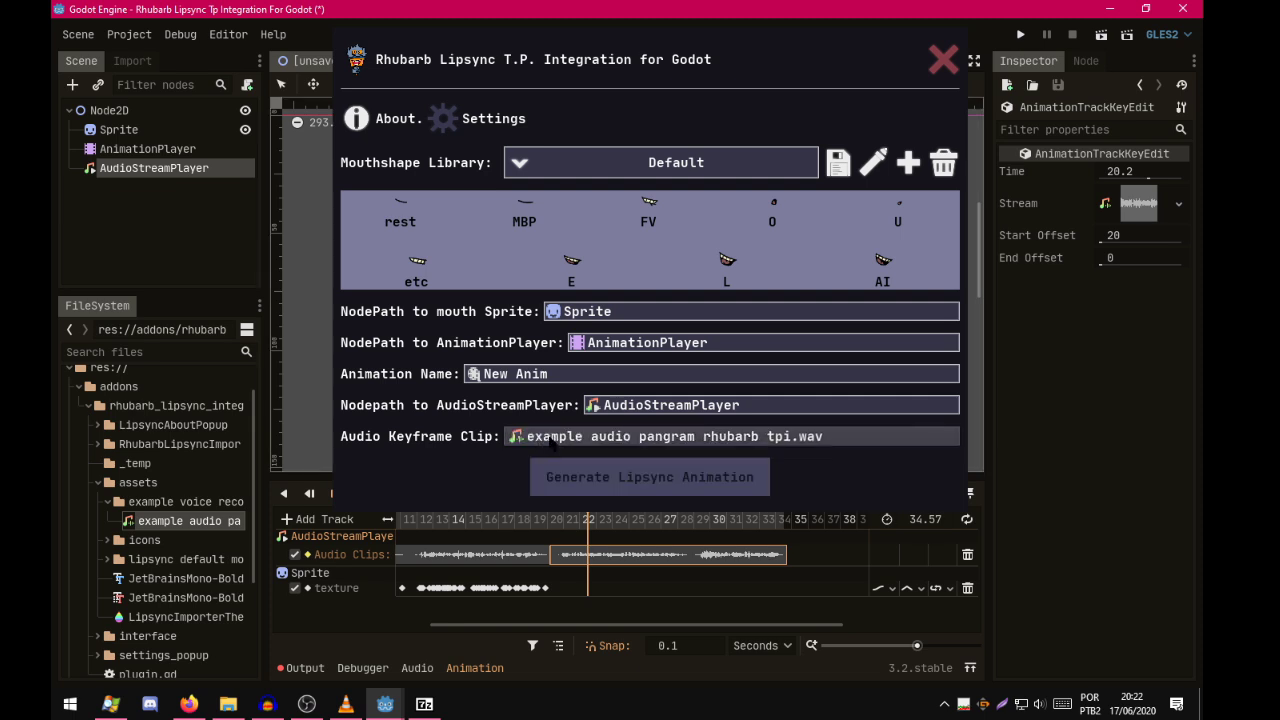
# Generate lipsync keys for the second clip, follow progress in the console, then play New Anim.
pyautogui.click(603, 479)
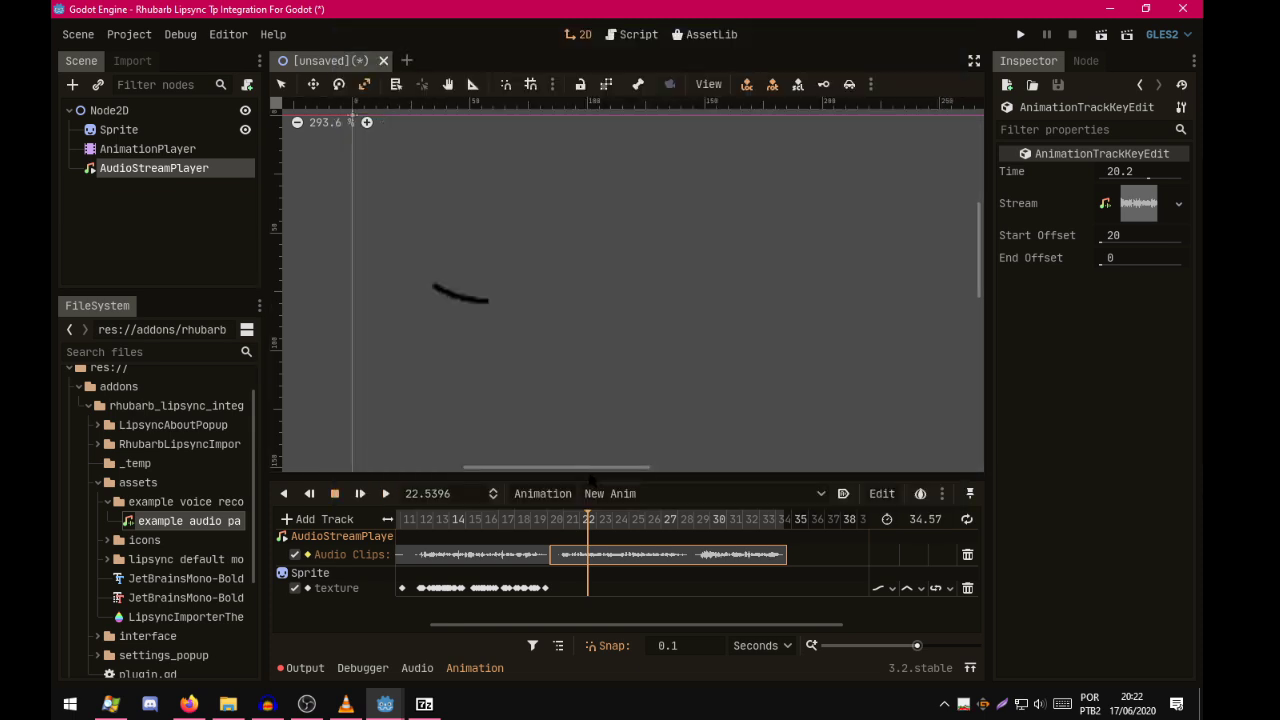
pyautogui.moveTo(375, 693)
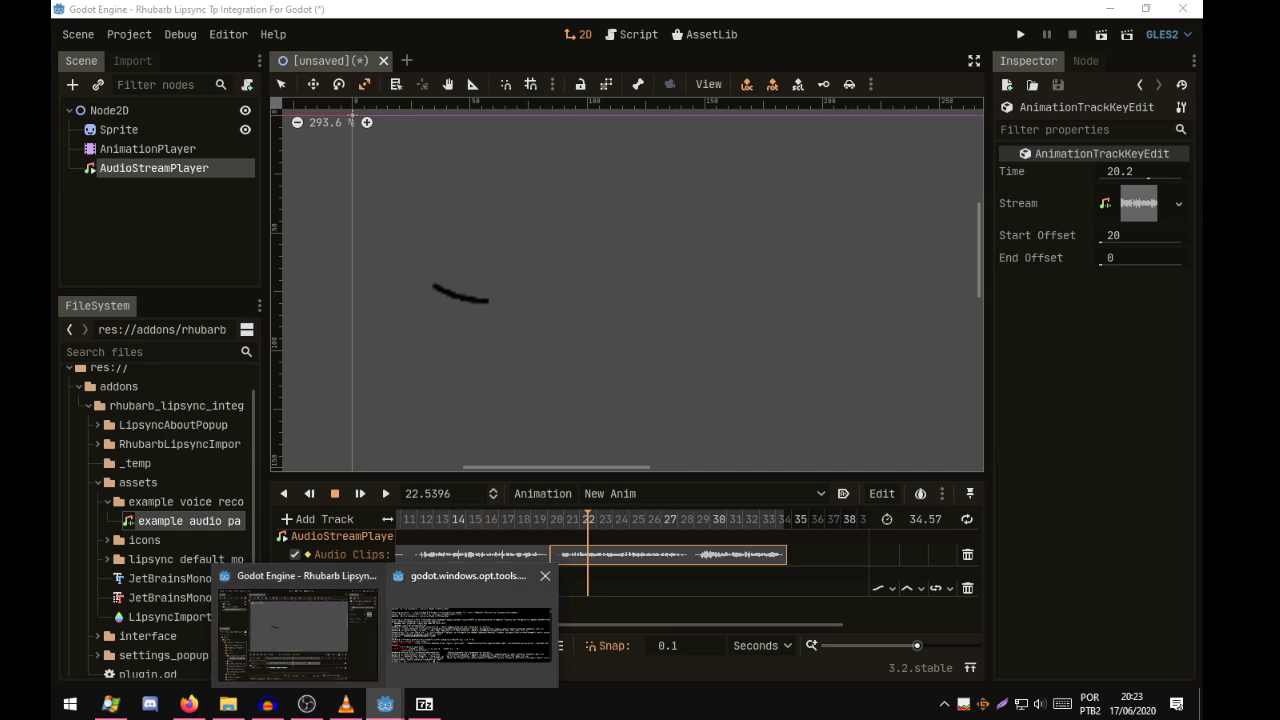
pyautogui.click(445, 627)
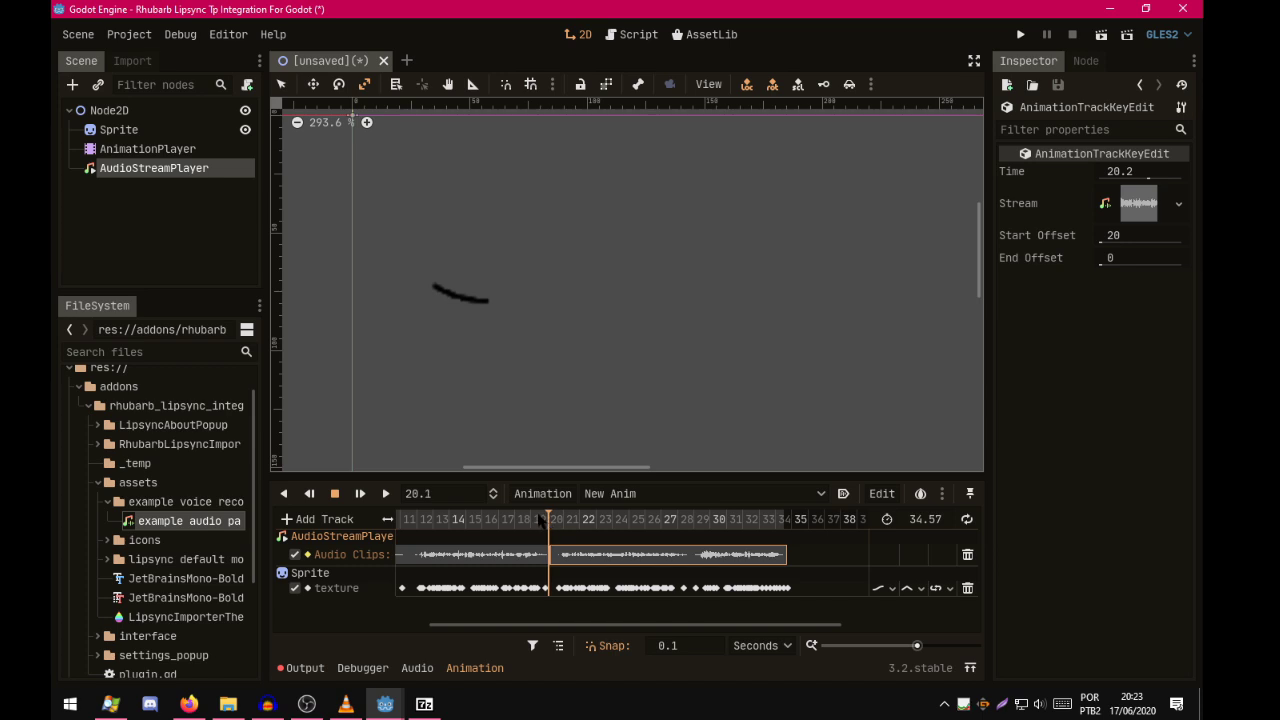
pyautogui.press('d')
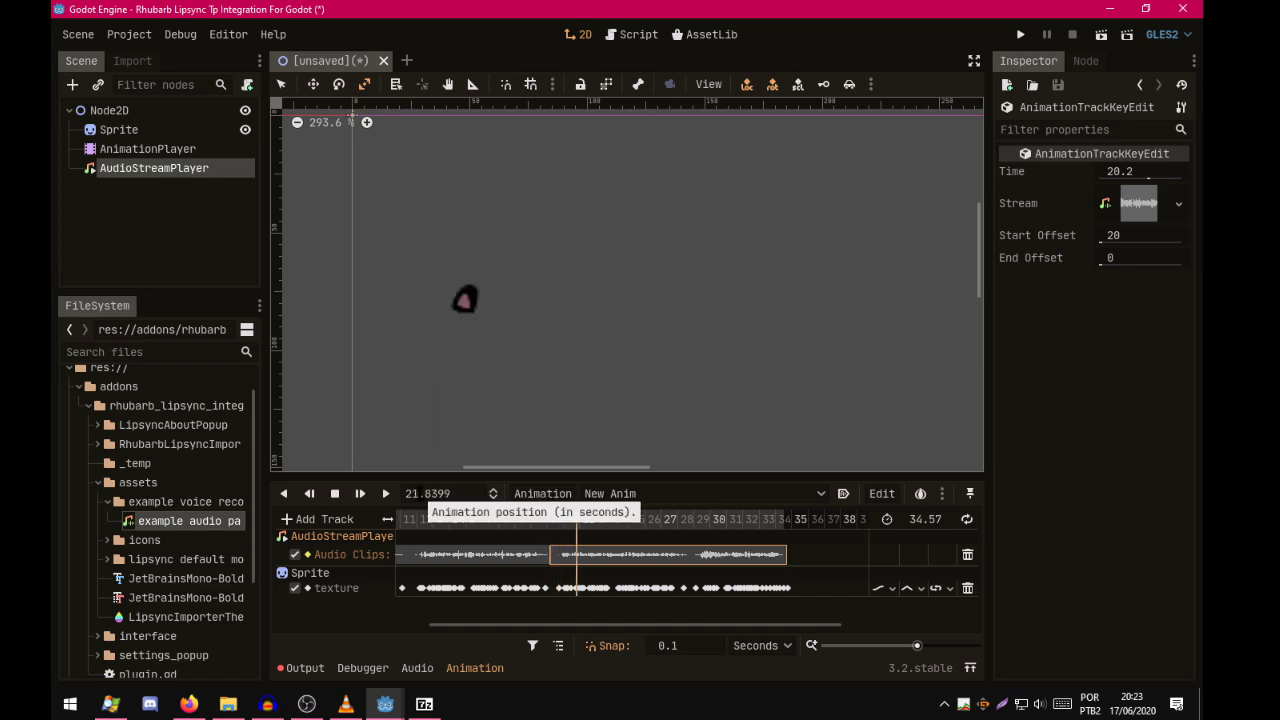